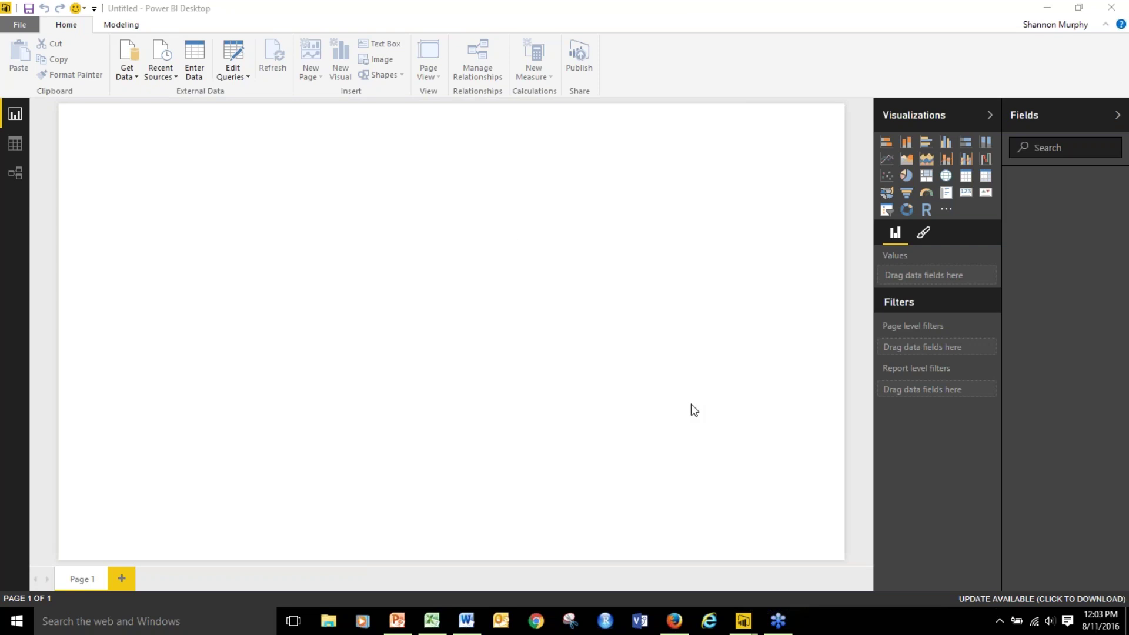
Look over the Data and Model views, then return to the Report view.
left_click(16, 144)
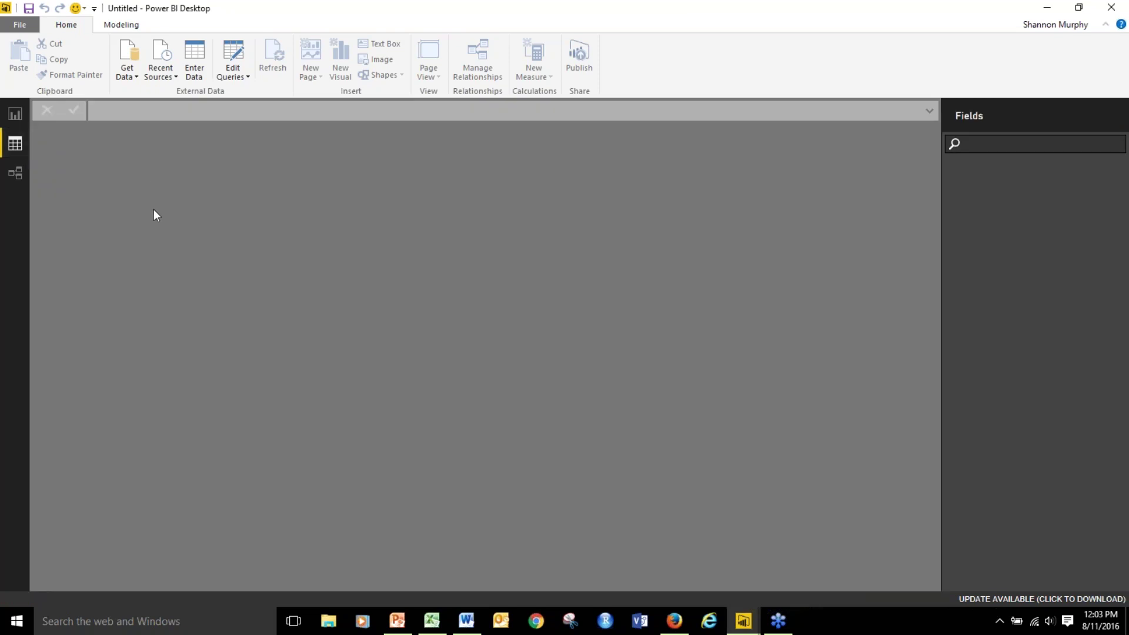
left_click(15, 177)
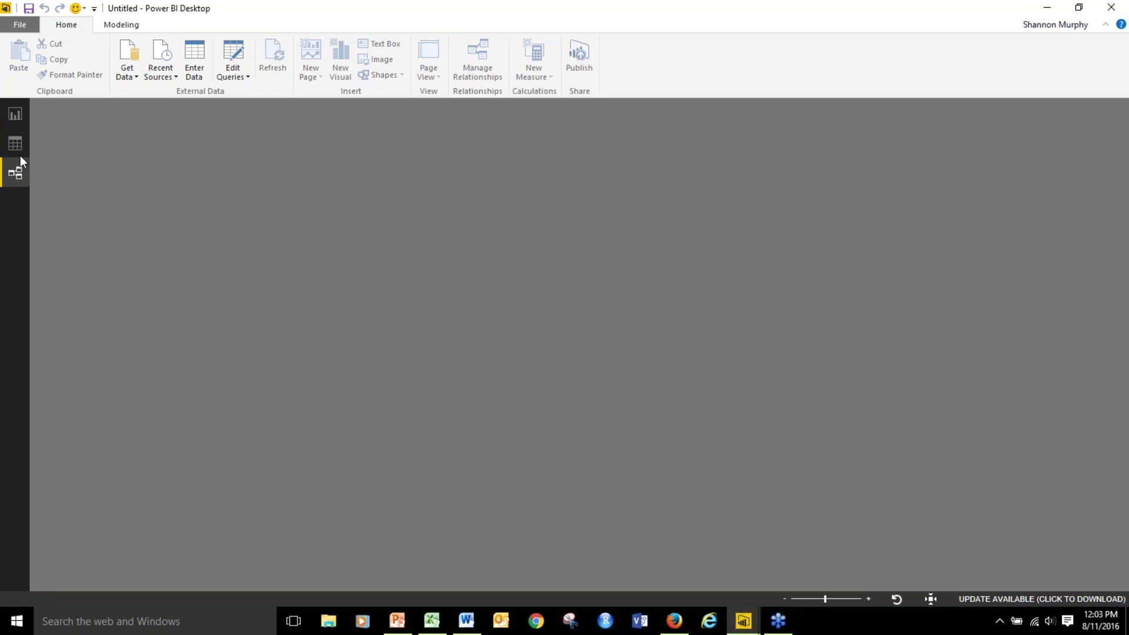
left_click(16, 118)
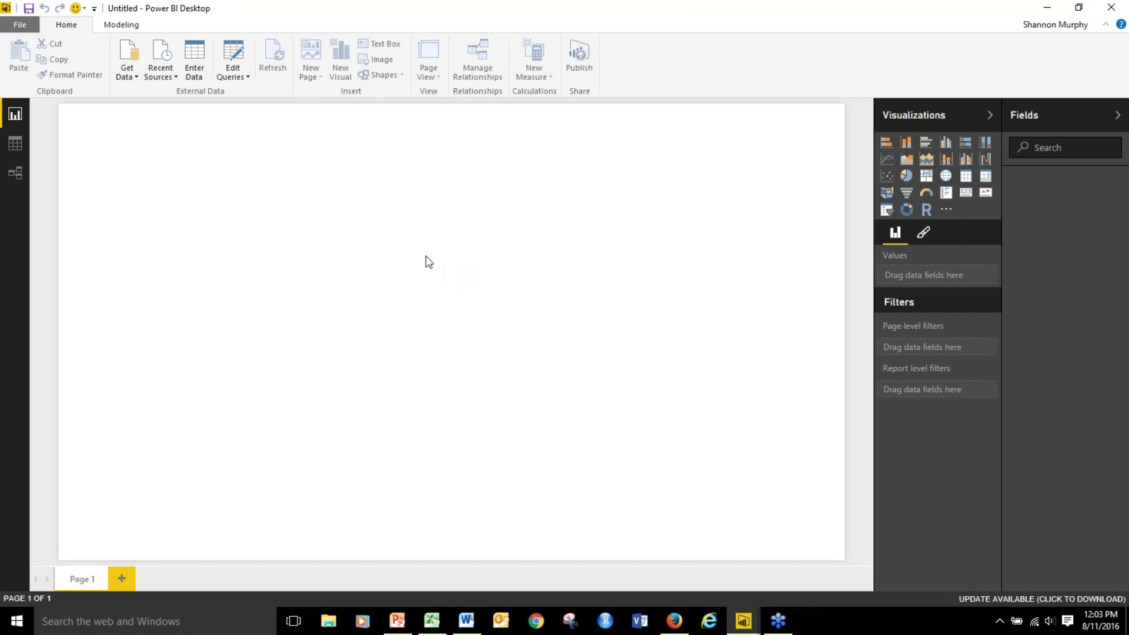
Get Data from Excel and open the workbook WebinarData1.xlsx.
left_click(135, 56)
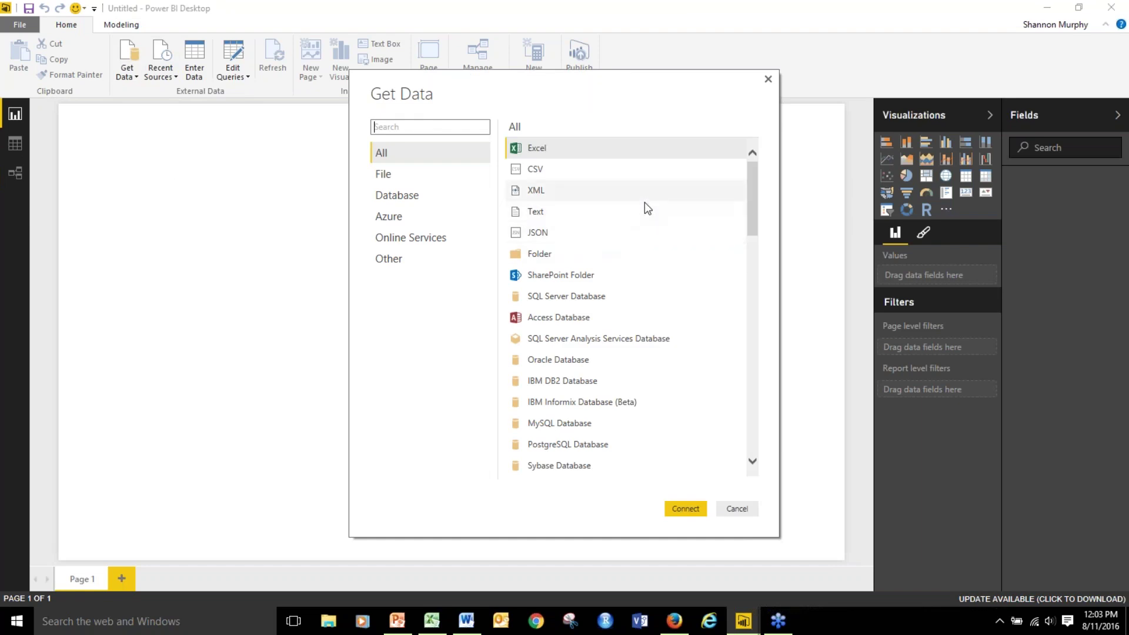
left_click_drag(752, 182, 752, 156)
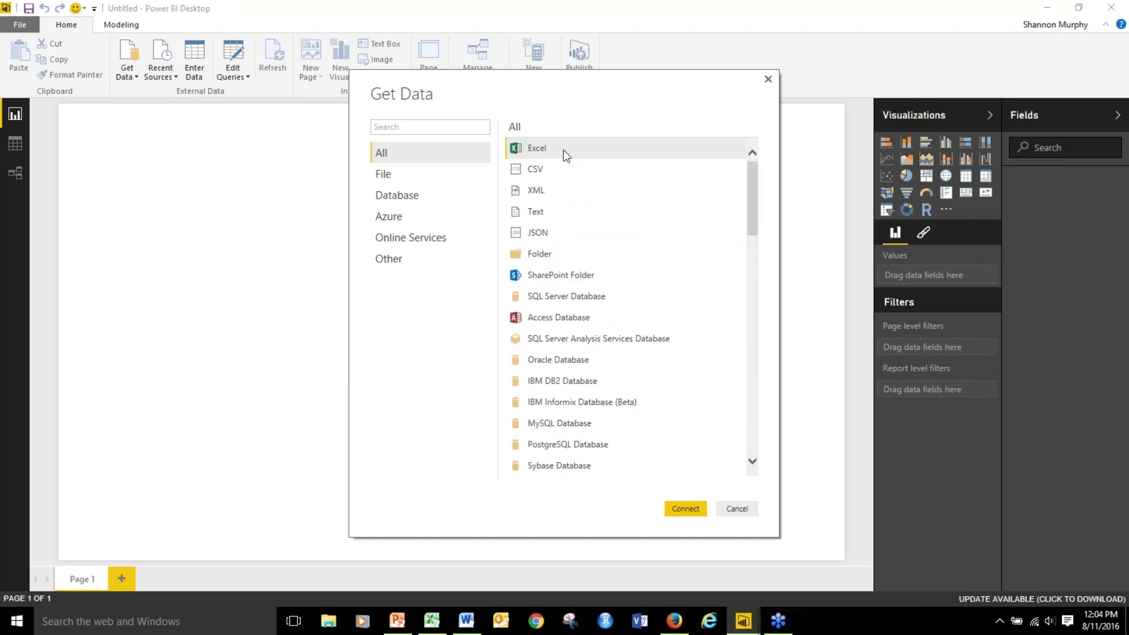
left_click(539, 148)
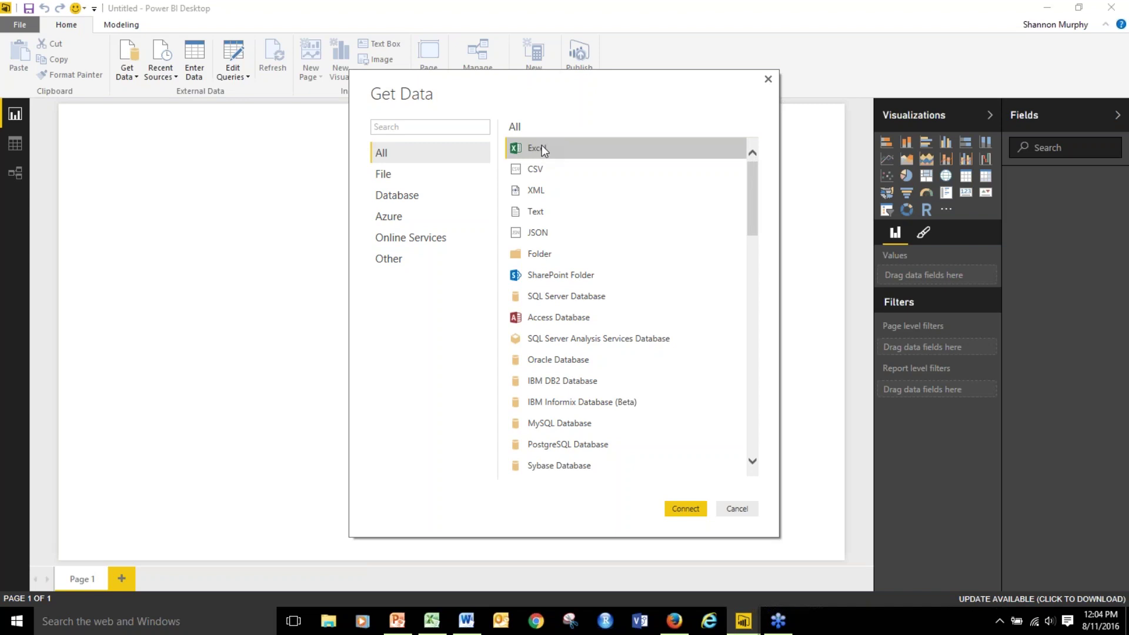
left_click(684, 509)
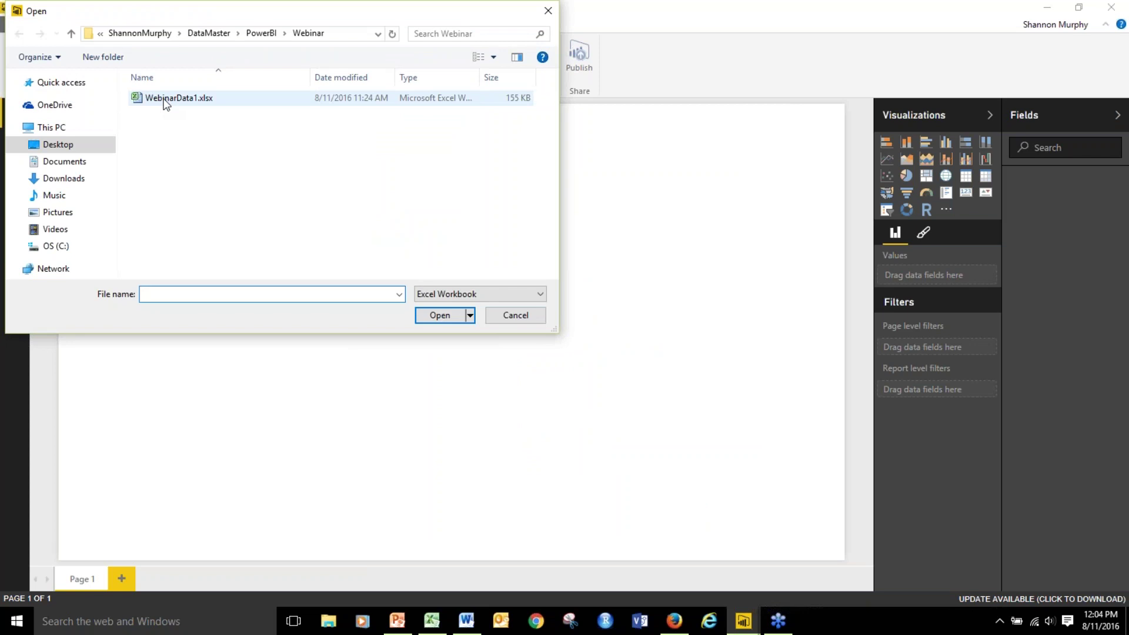
left_click(166, 101)
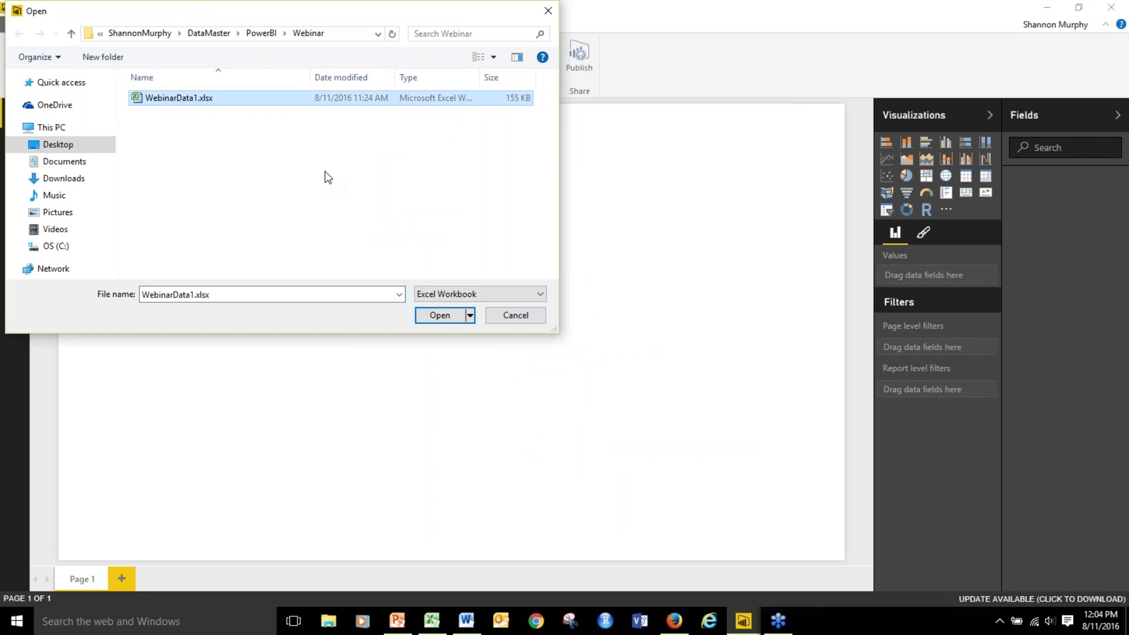
left_click(440, 316)
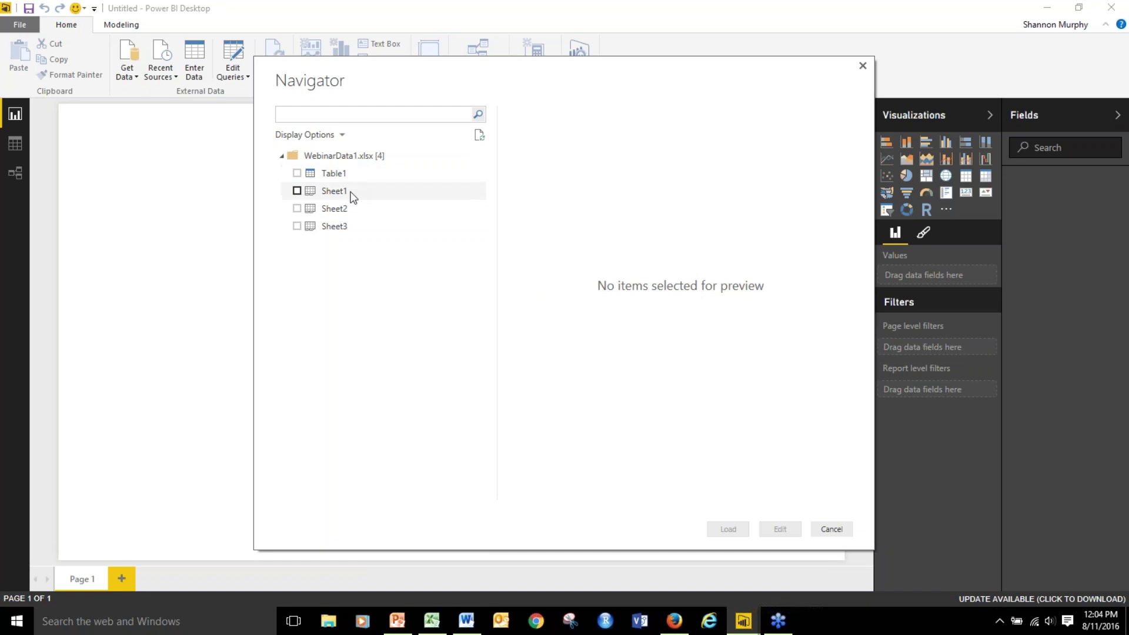
Check Table1 in the Navigator, preview its columns, and load it.
left_click(297, 173)
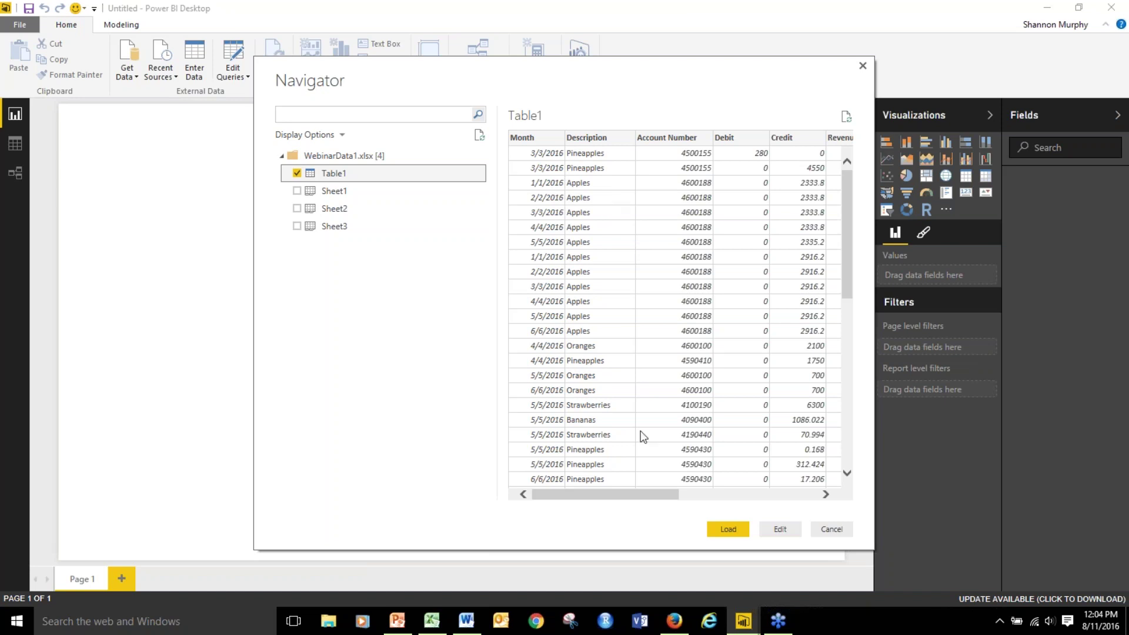
left_click_drag(671, 496, 837, 495)
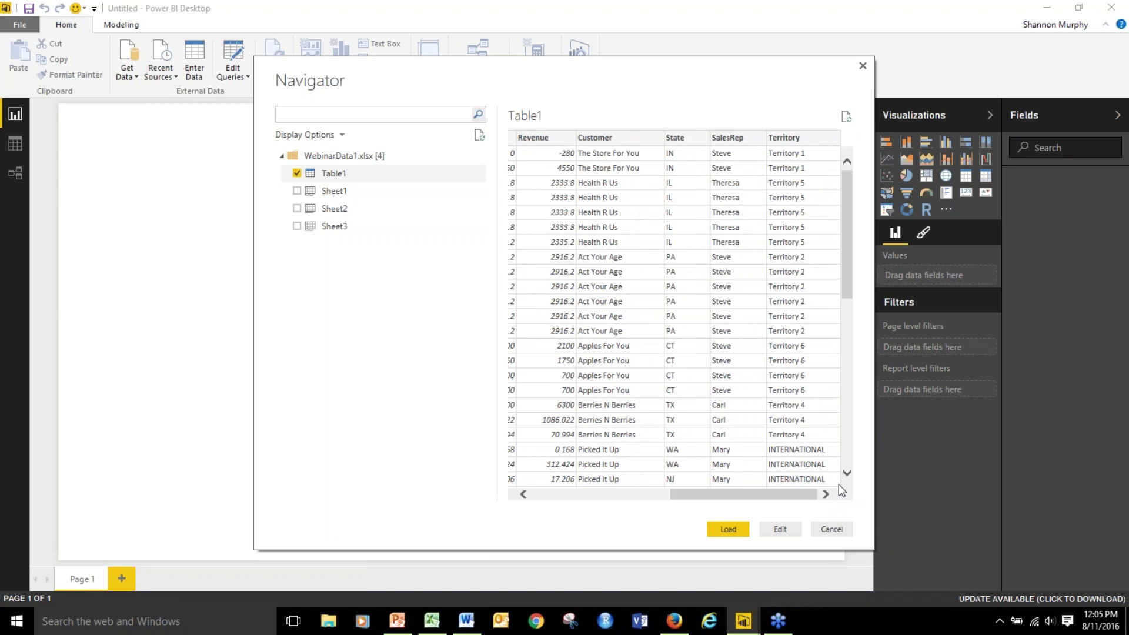
left_click(728, 528)
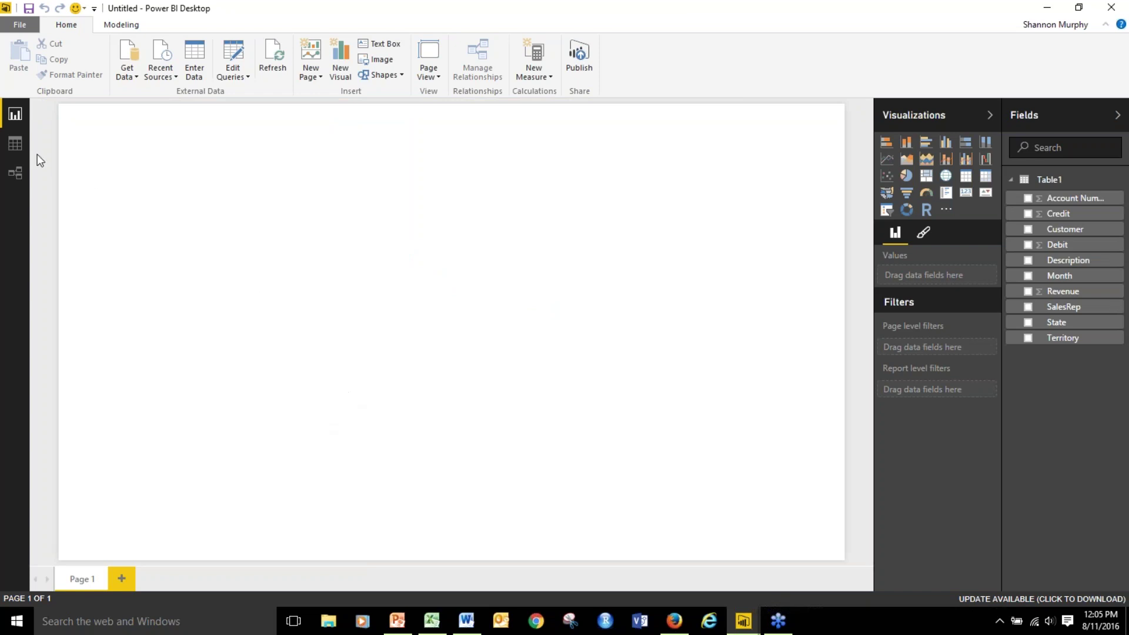
left_click(15, 147)
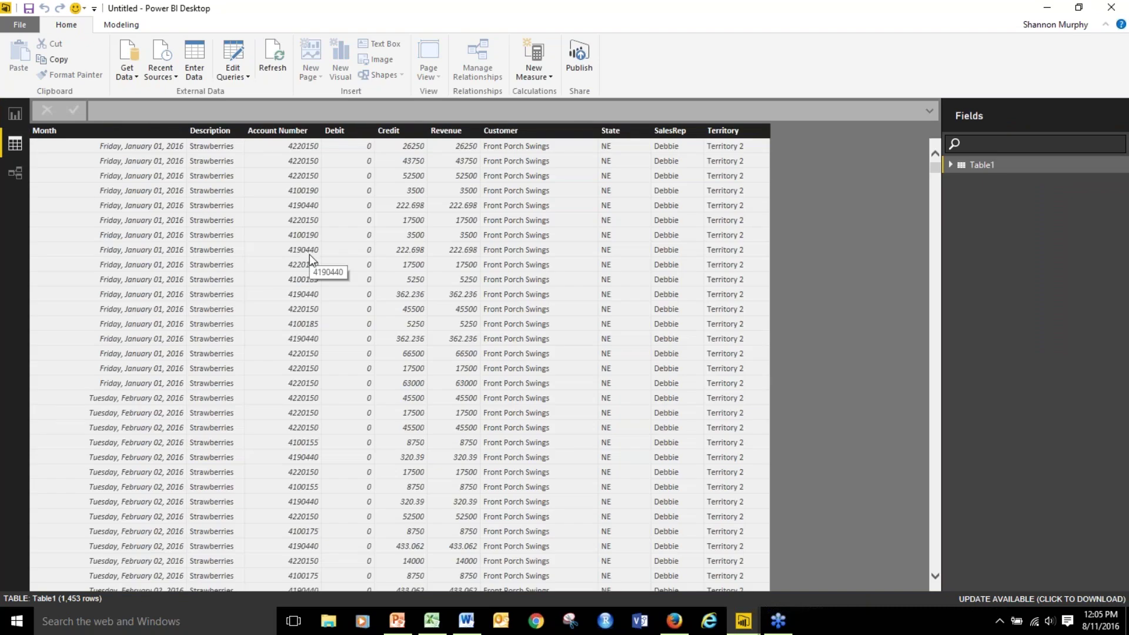
left_click(18, 113)
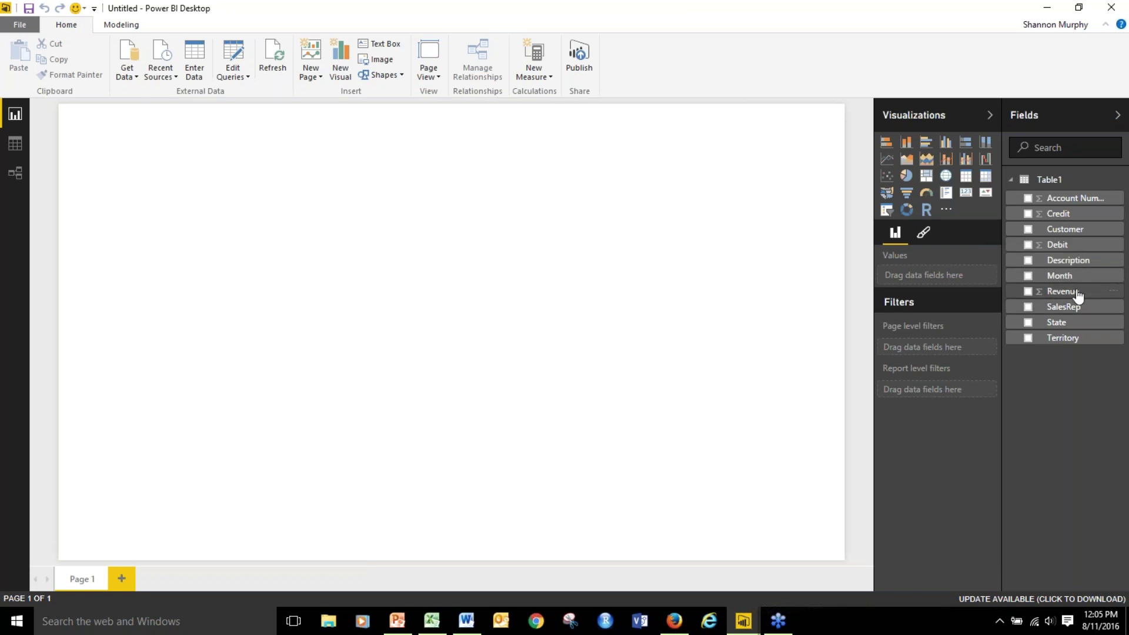
Chart Revenue with Month as the axis, then drill down from years through quarters to months.
left_click(1029, 292)
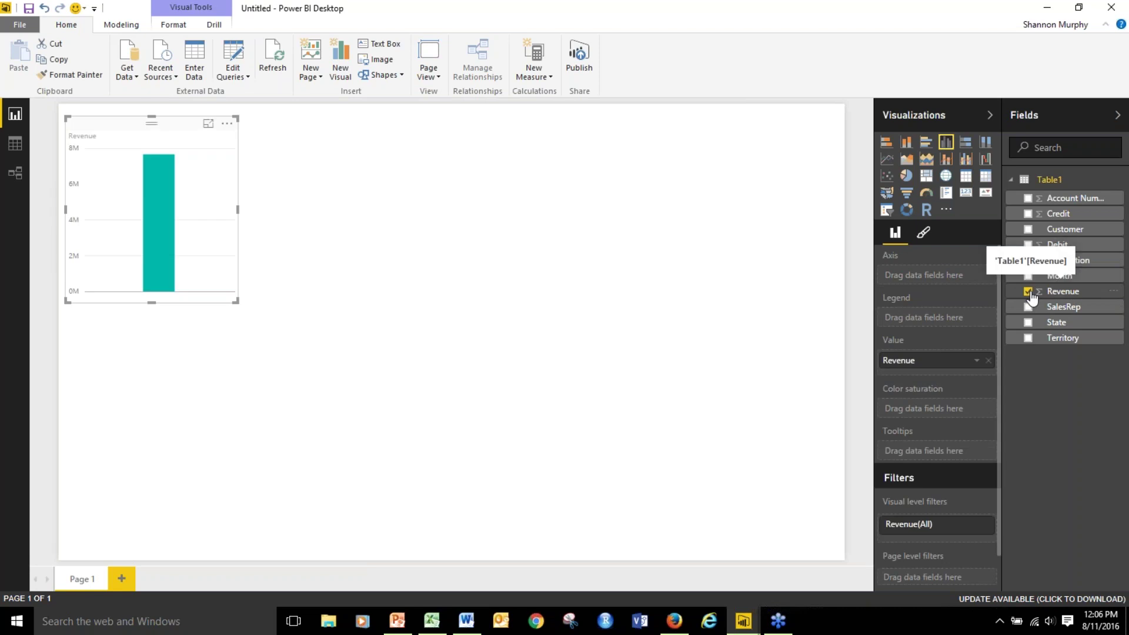
left_click(1028, 276)
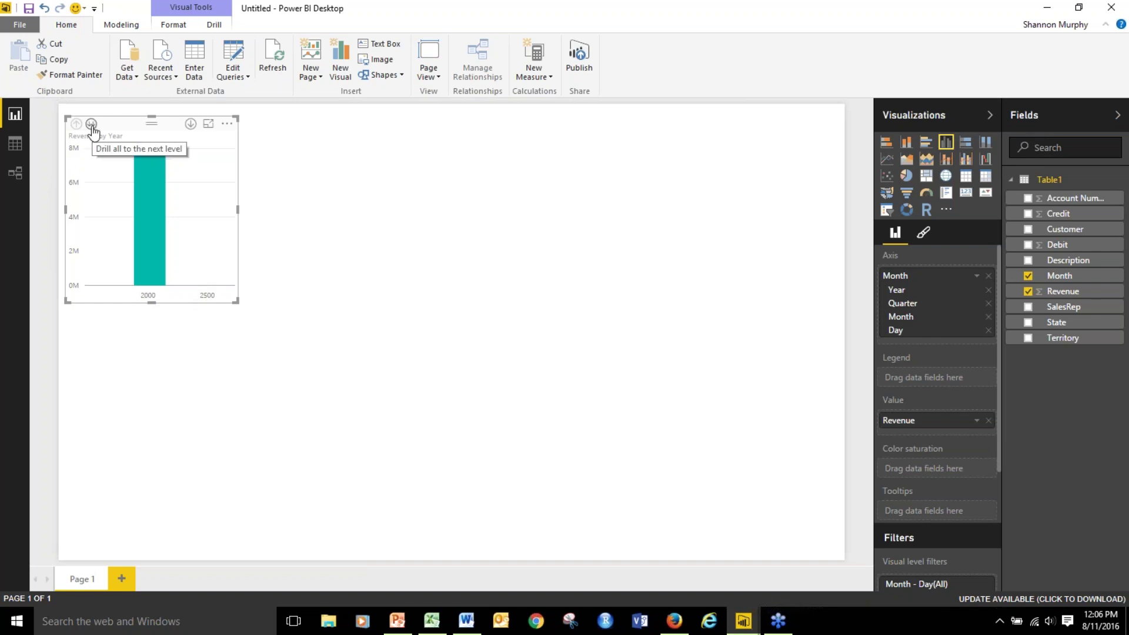
left_click(91, 125)
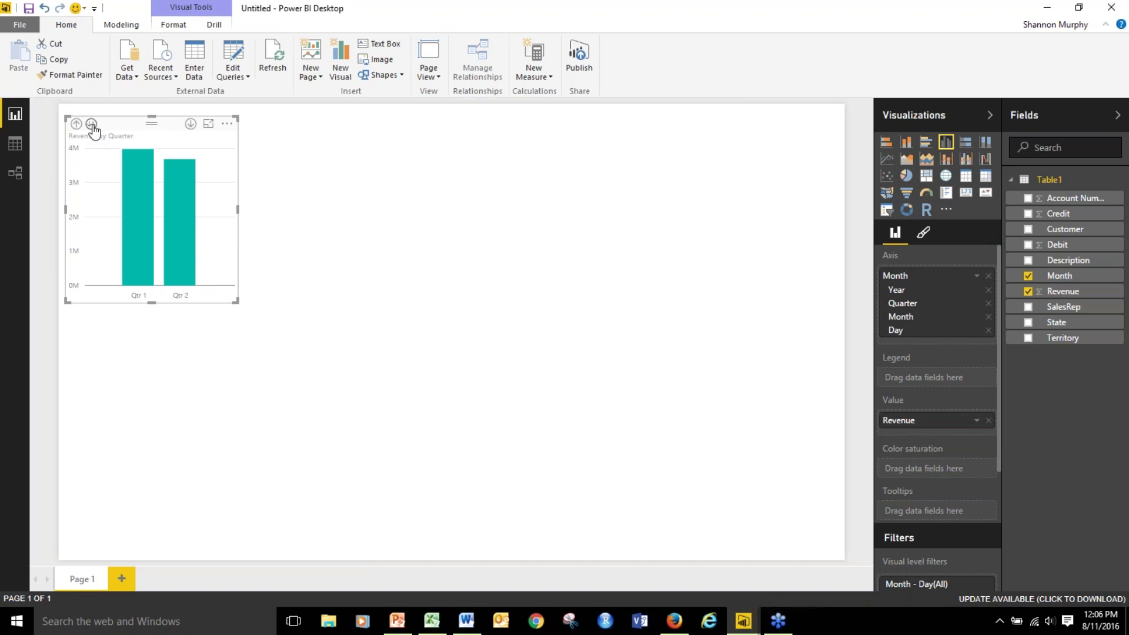
left_click(91, 124)
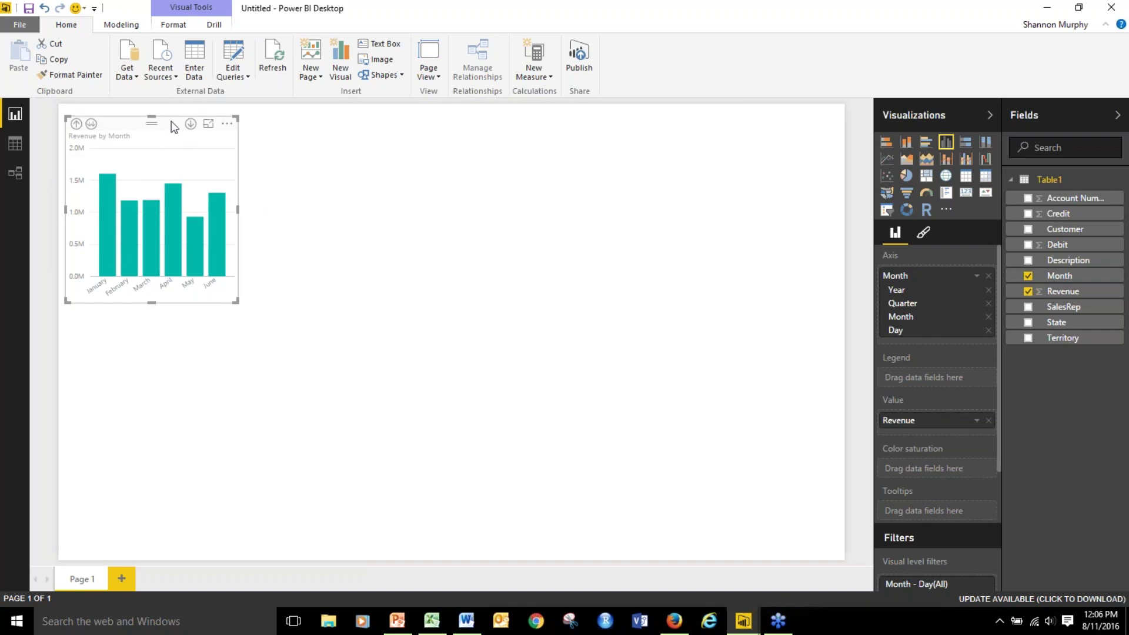
Move the revenue chart to the top right of the page and enlarge it.
left_click_drag(171, 122, 677, 131)
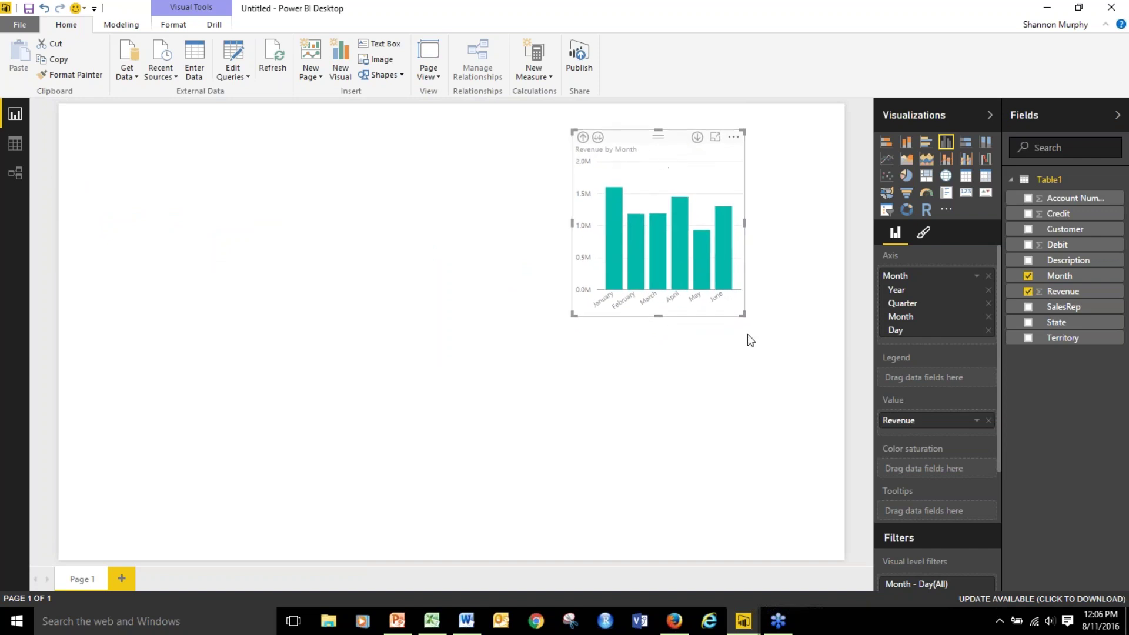
left_click_drag(741, 315, 817, 343)
left_click_drag(721, 136, 736, 120)
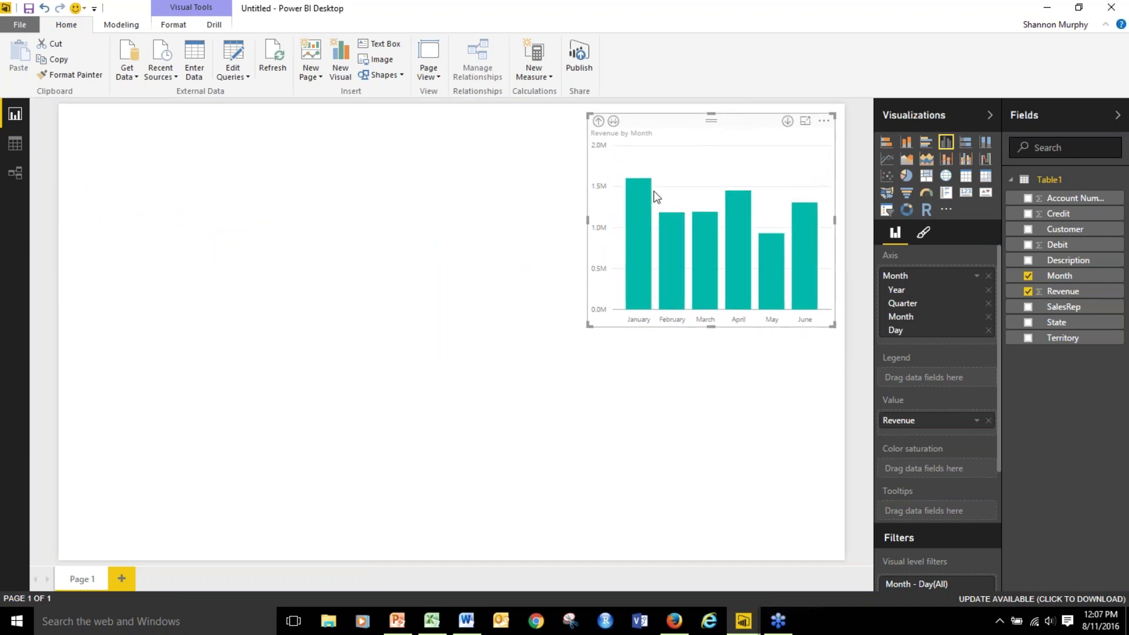
mouse_move(649, 209)
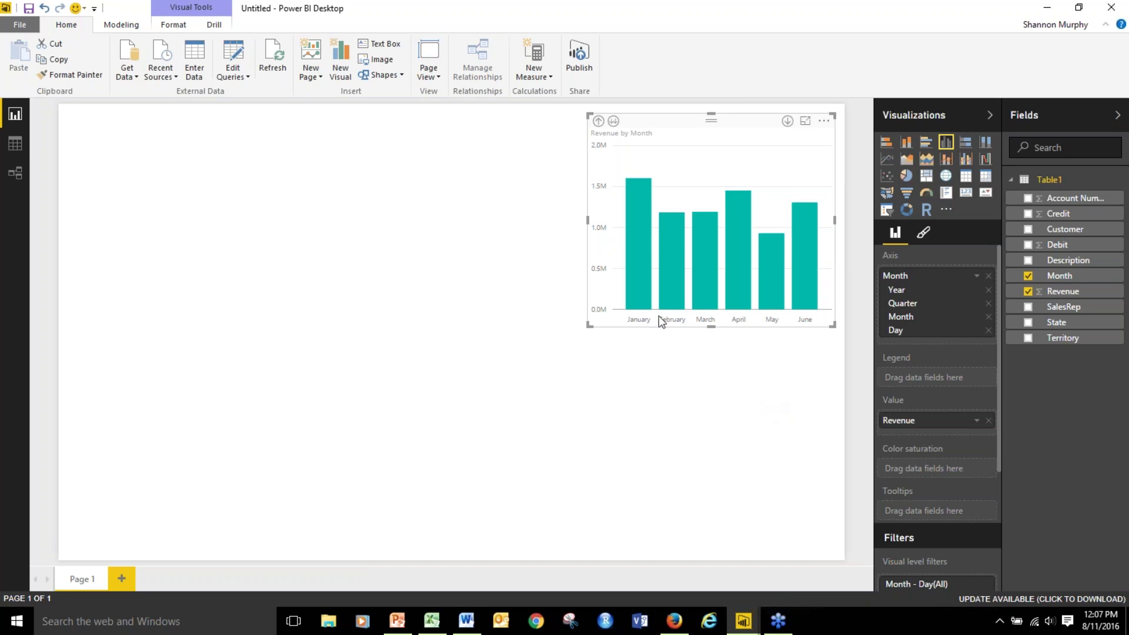
mouse_move(641, 288)
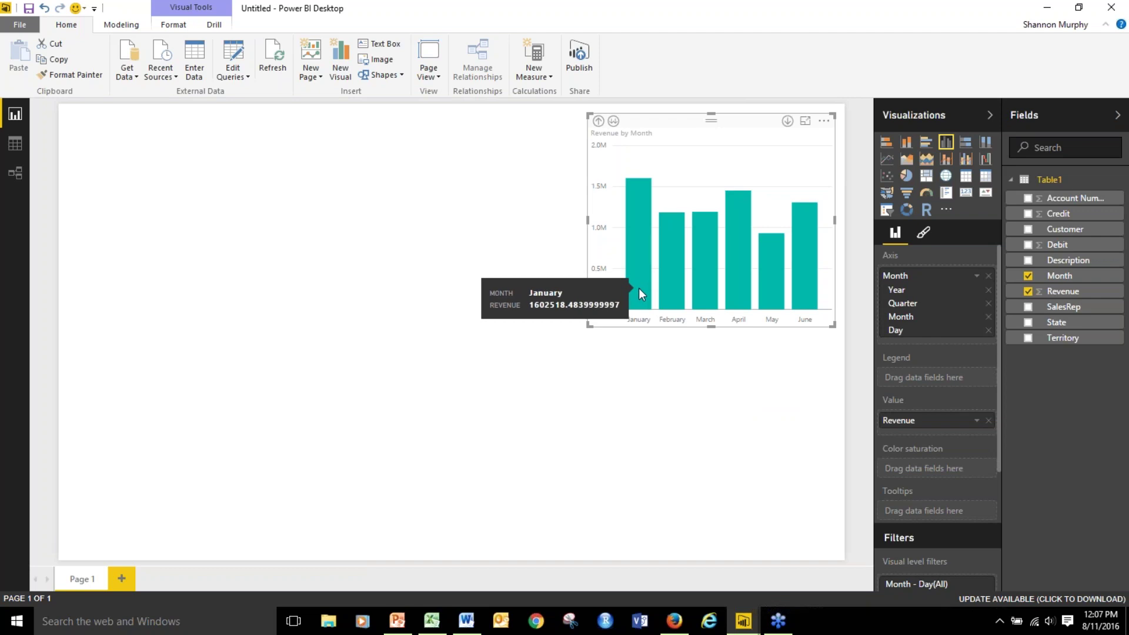
mouse_move(706, 288)
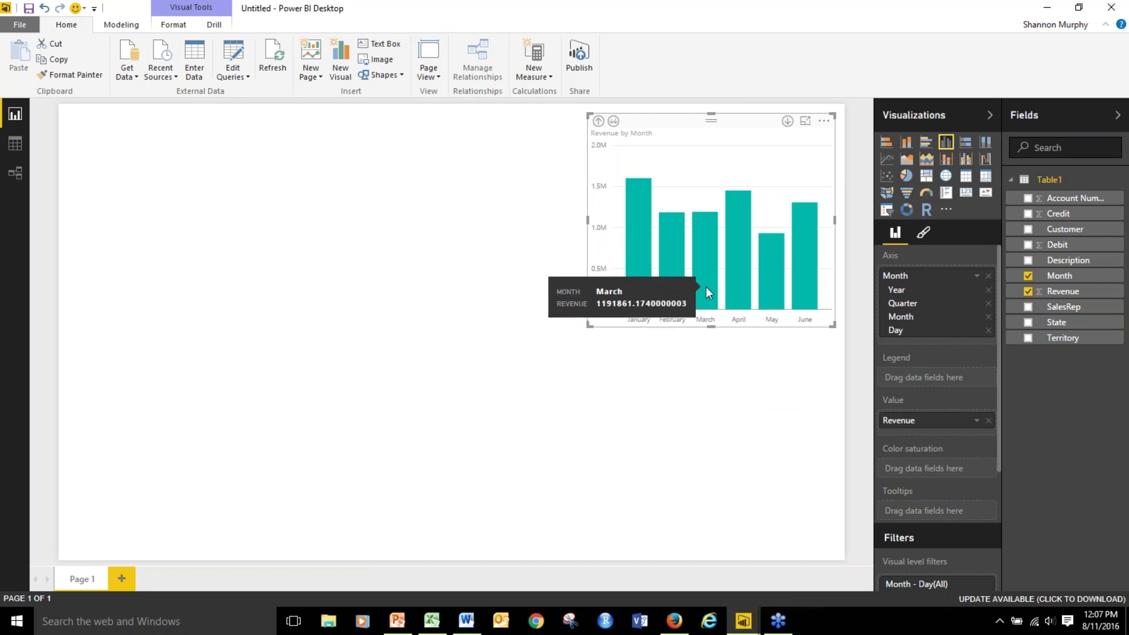
mouse_move(763, 302)
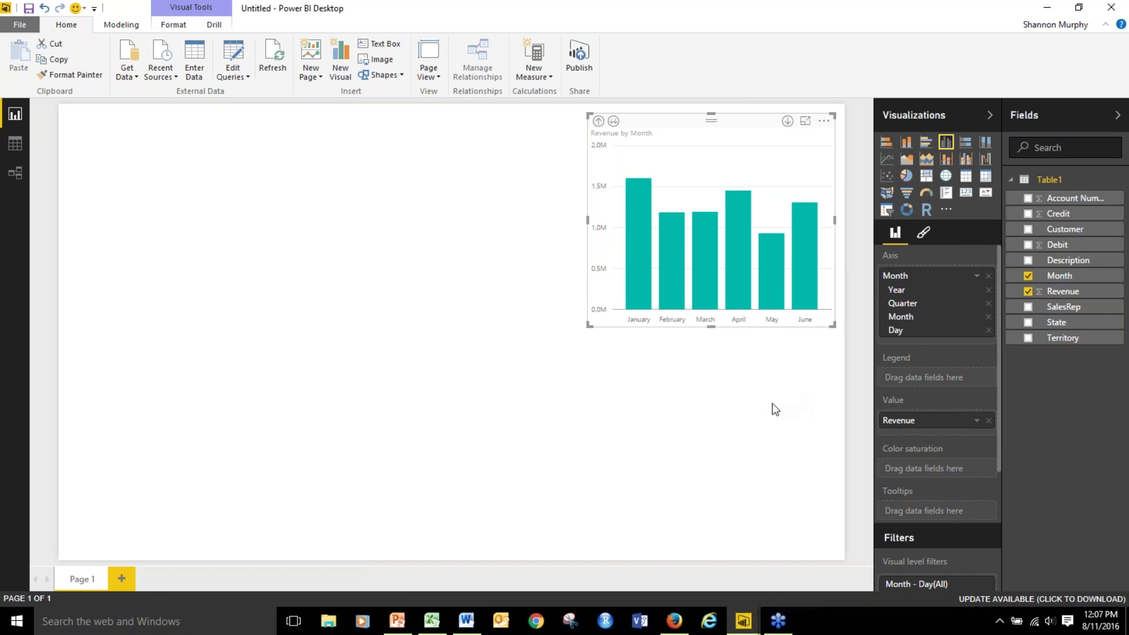
Deselect the revenue chart by clicking an empty spot on the canvas.
left_click(797, 416)
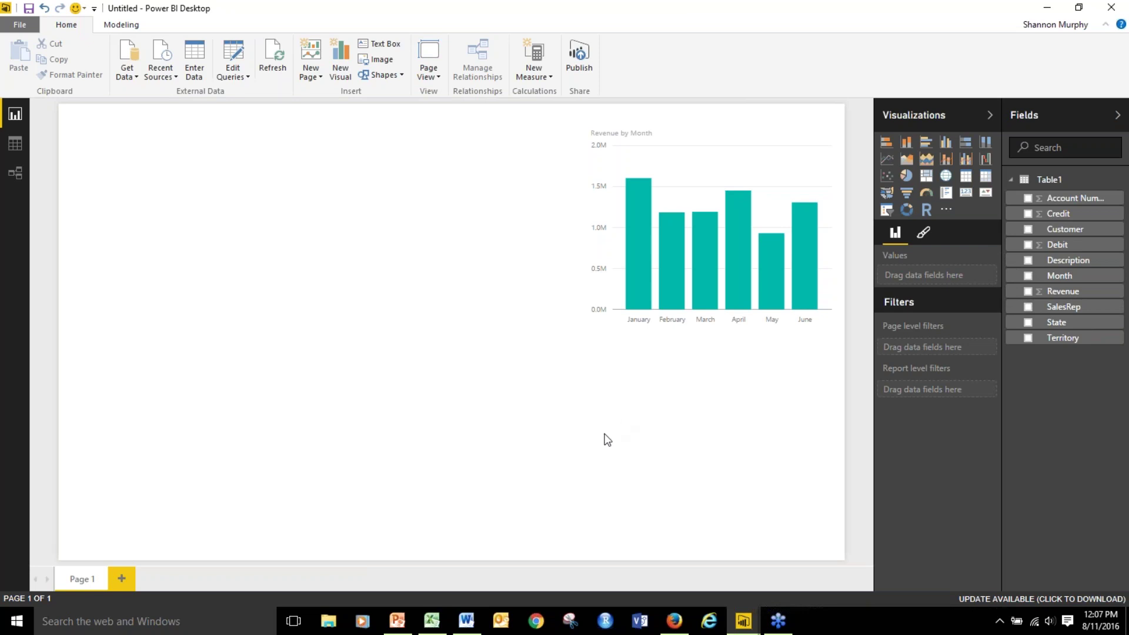
Add a Filled Map visual, position and enlarge it, and plot the State field.
left_click(887, 196)
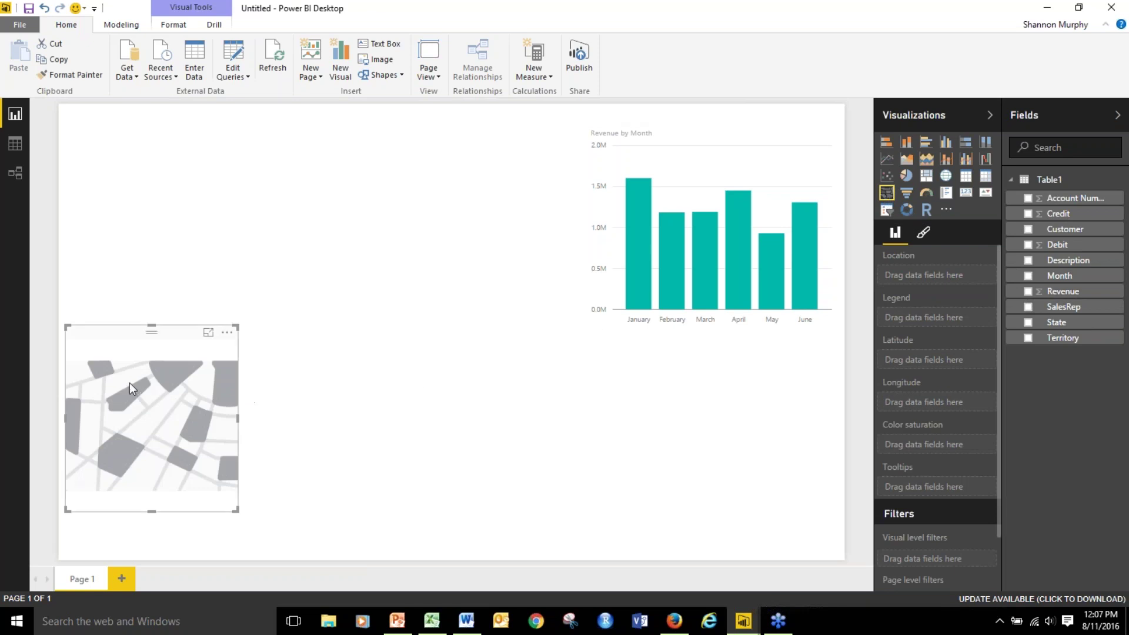
left_click_drag(190, 335, 276, 219)
left_click_drag(335, 392, 457, 419)
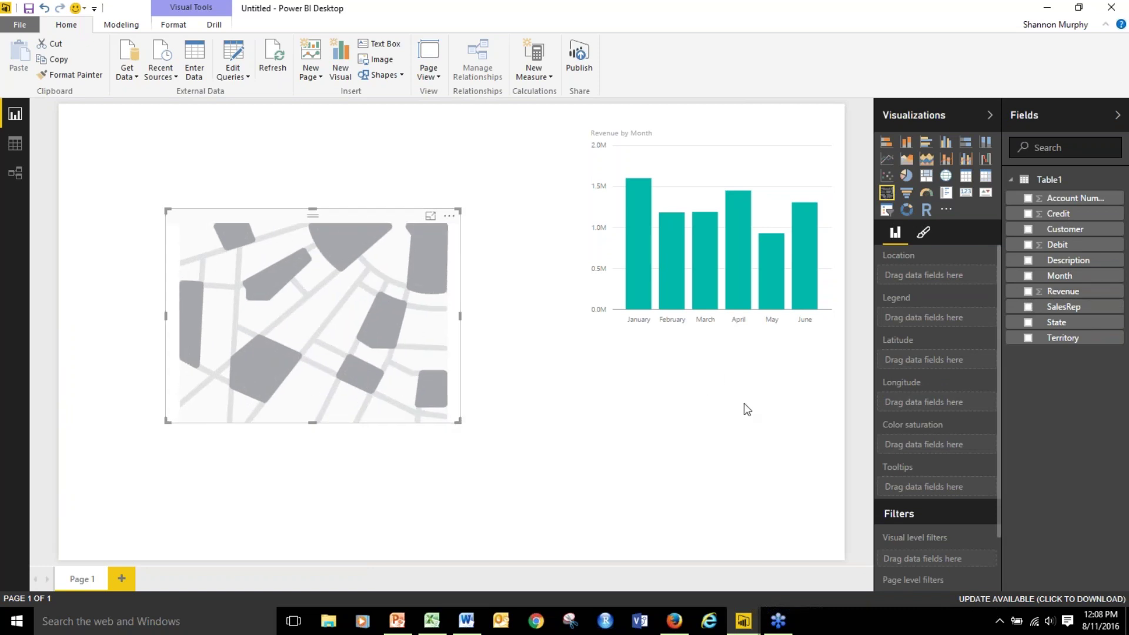
left_click(1028, 323)
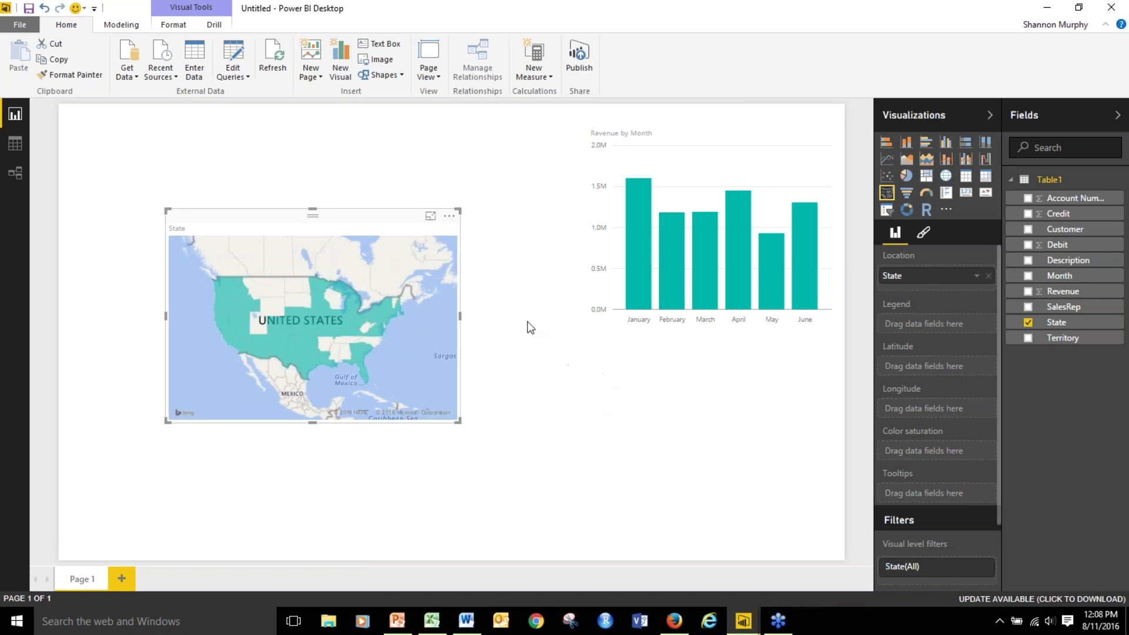
Zoom and recentre the map on the United States and make it larger.
scroll(420, 359, "up", 2)
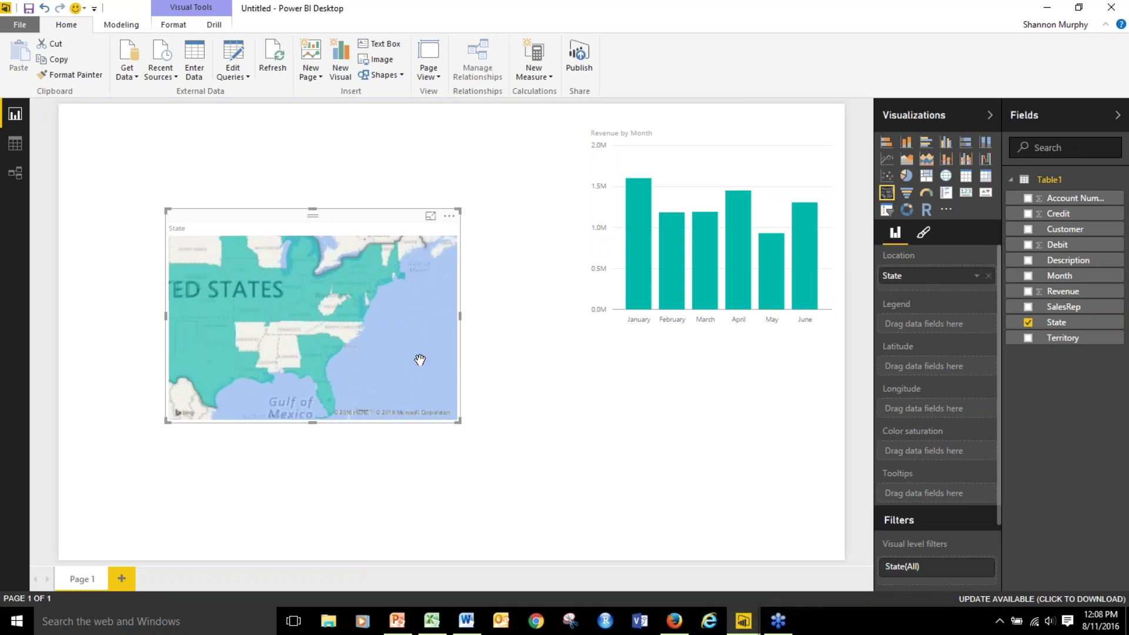
scroll(419, 358, "down", 3)
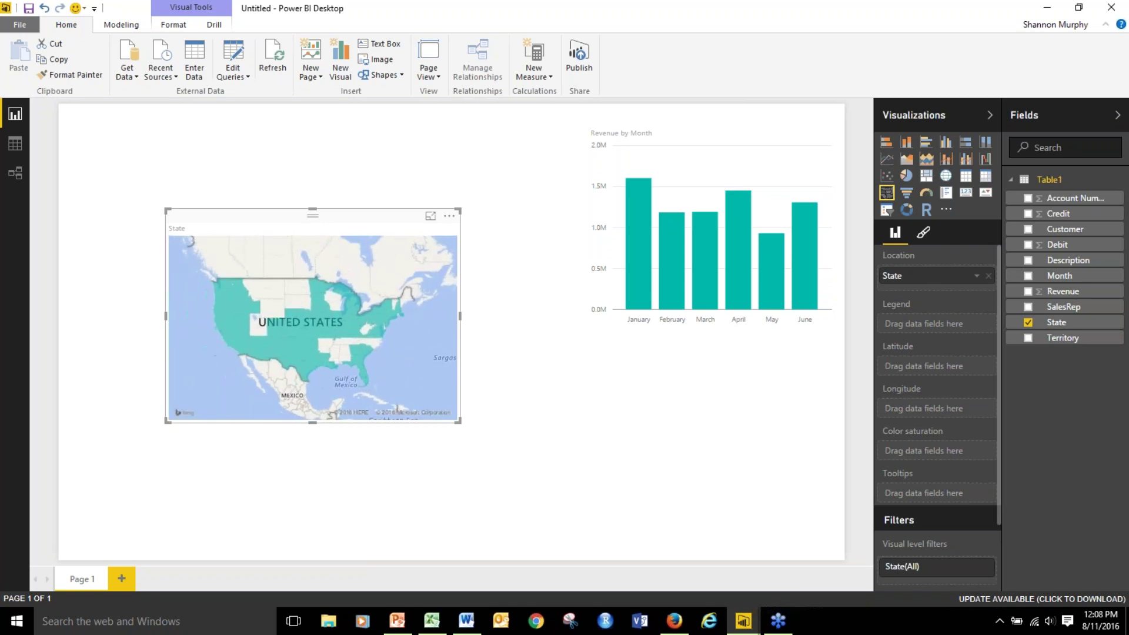
left_click_drag(405, 368, 423, 359)
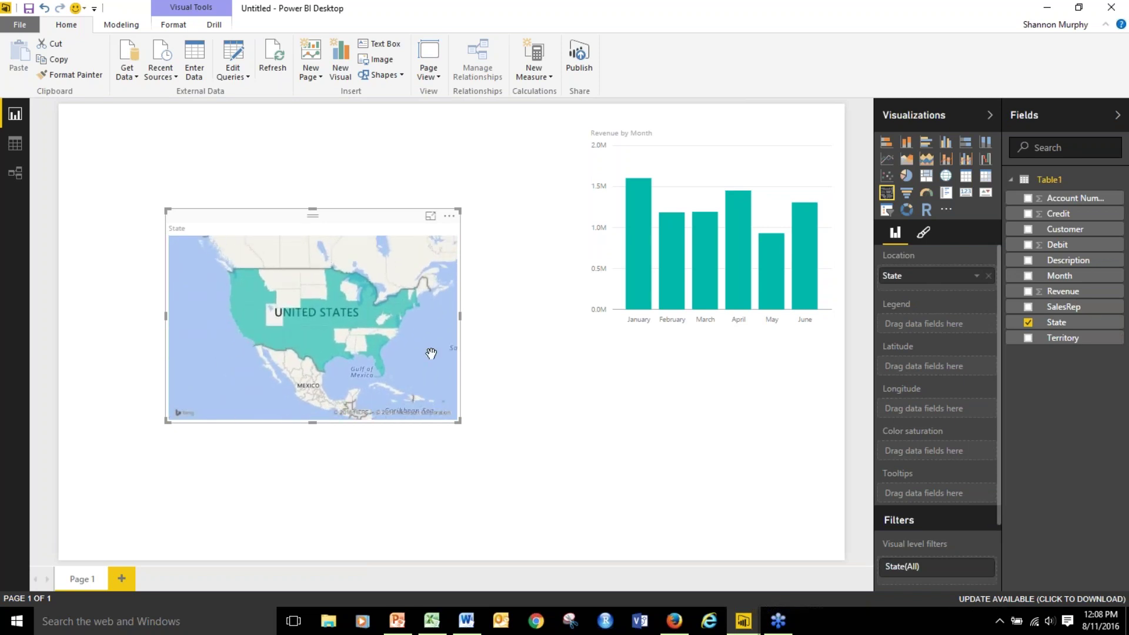
left_click_drag(458, 420, 553, 472)
scroll(477, 408, "up", 1)
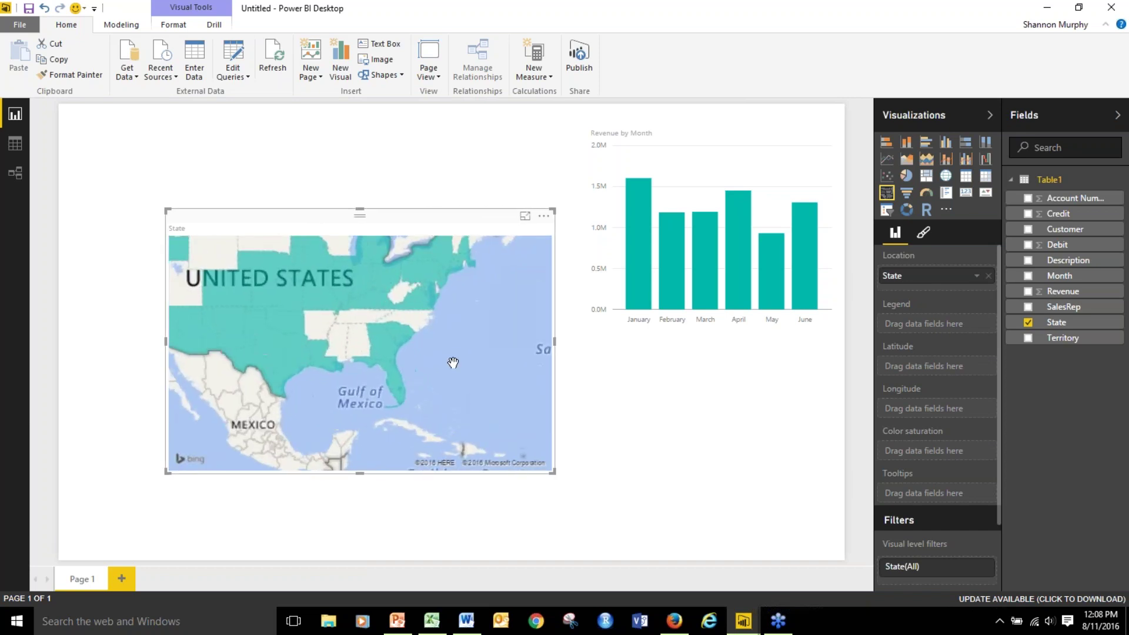
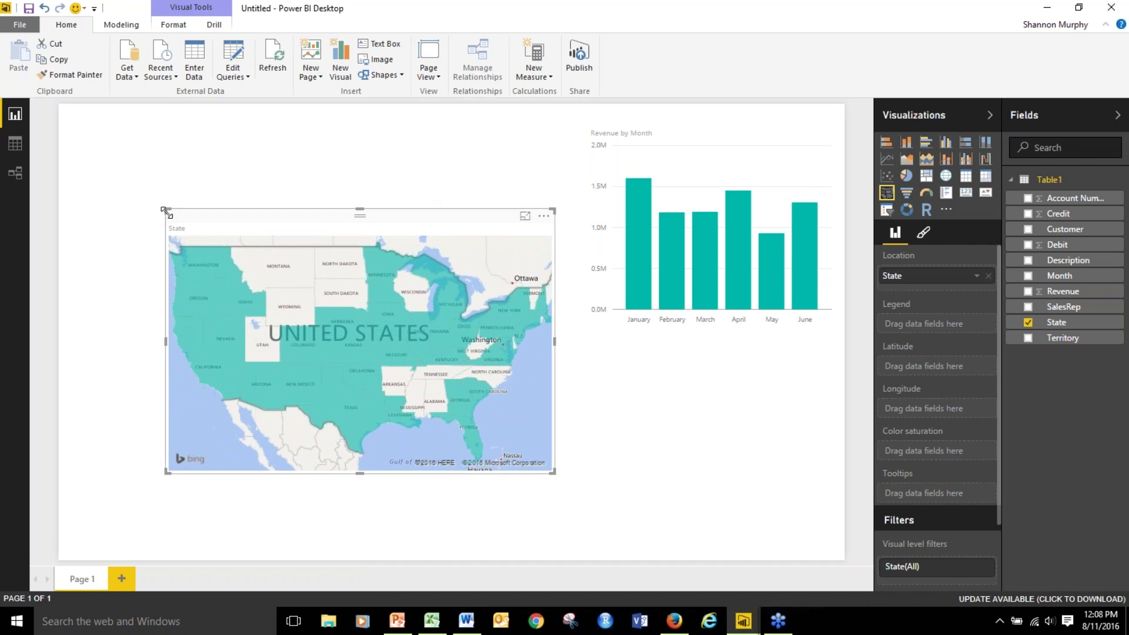
Drag the State map's corner up and left to enlarge it, then zoom the map in and back out.
left_click_drag(168, 210, 104, 136)
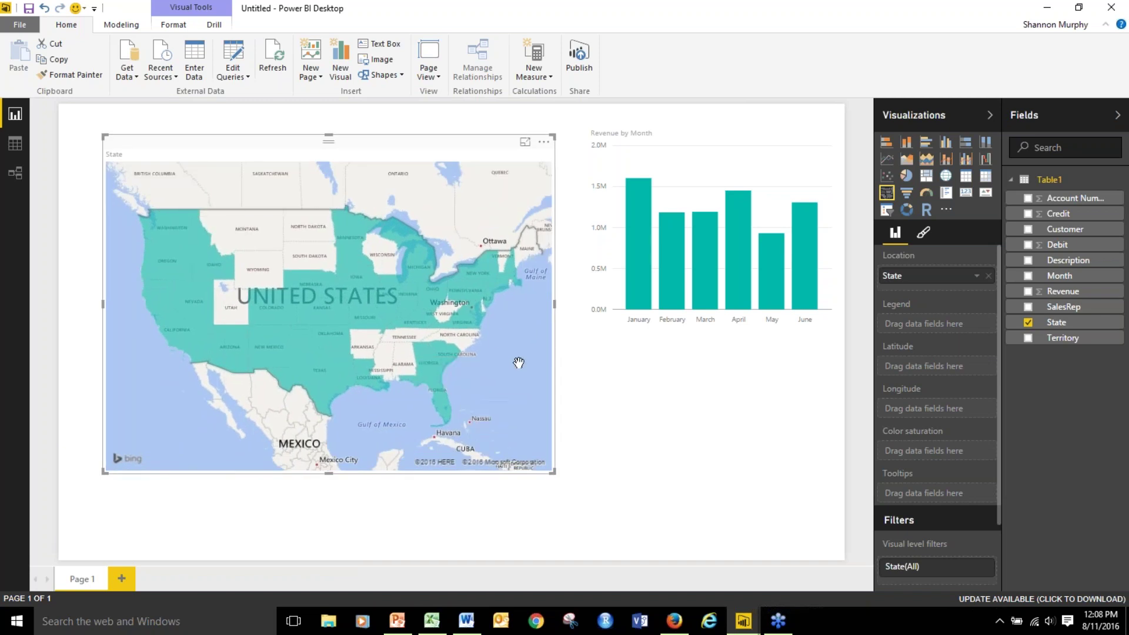
scroll(519, 360, "up", 1)
scroll(519, 360, "up", 2)
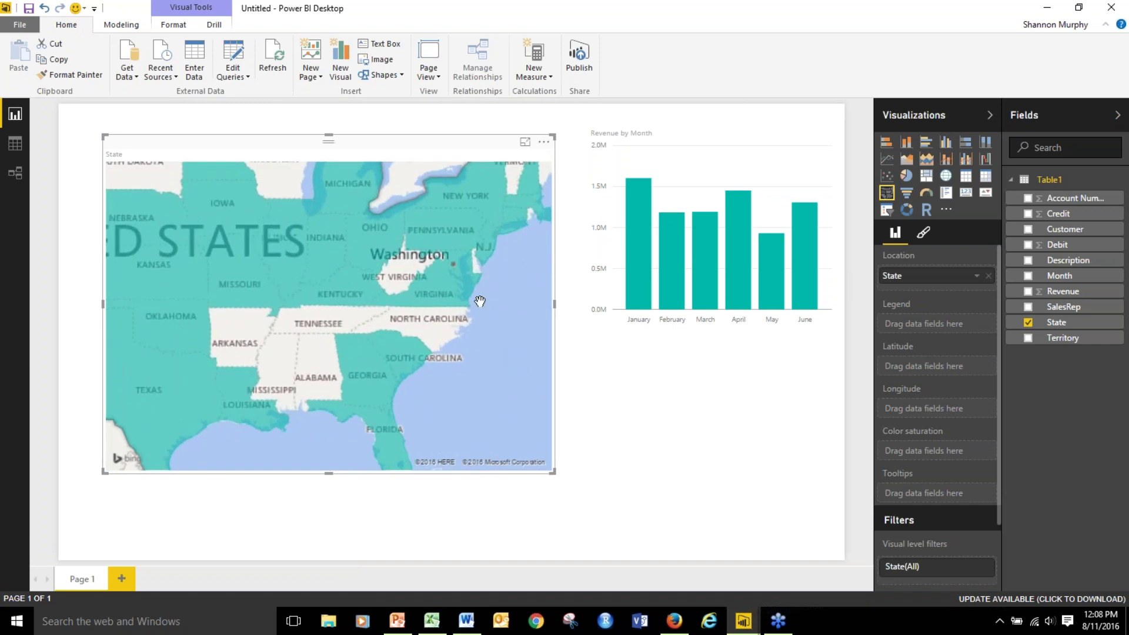
mouse_move(426, 292)
mouse_move(399, 355)
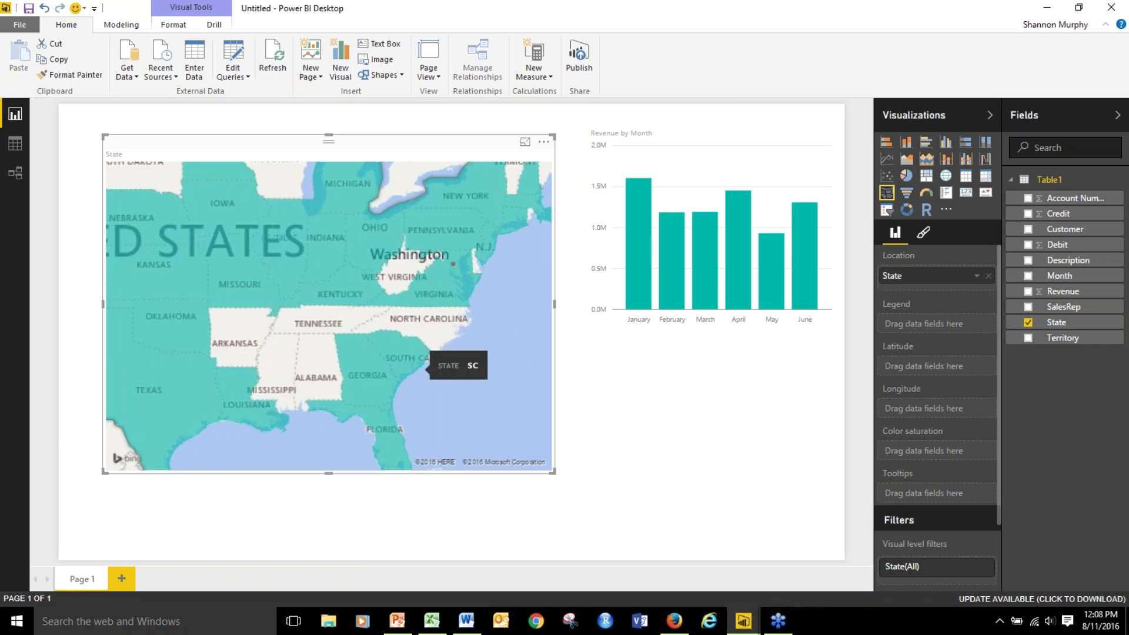
scroll(504, 404, "down", 5)
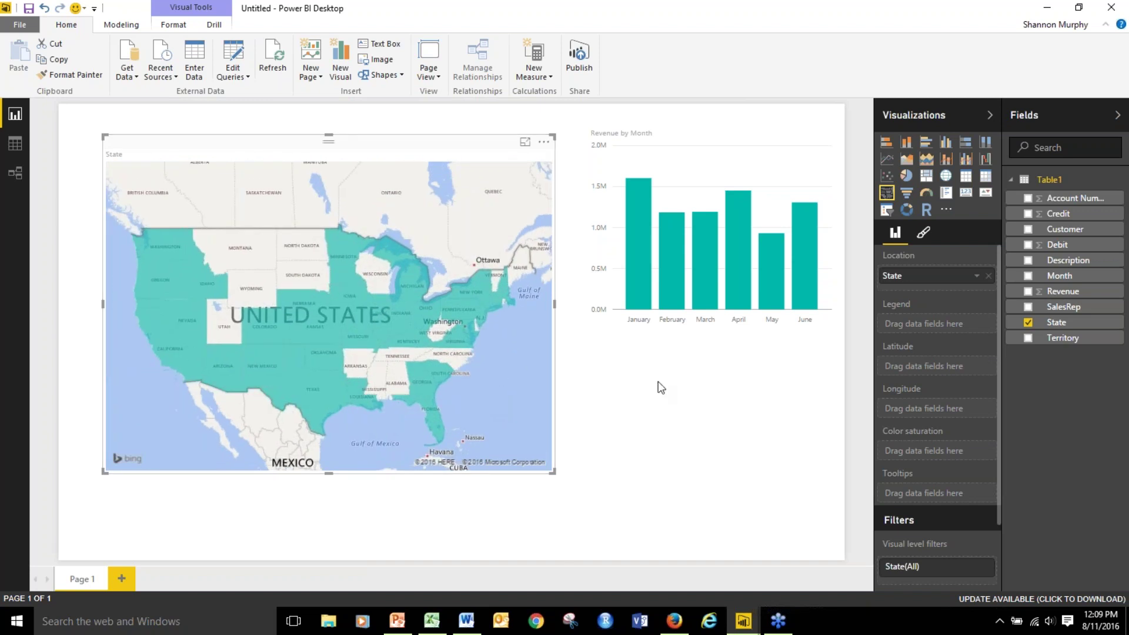
Add Revenue to the map's color saturation so each state is shaded by revenue.
left_click(1028, 292)
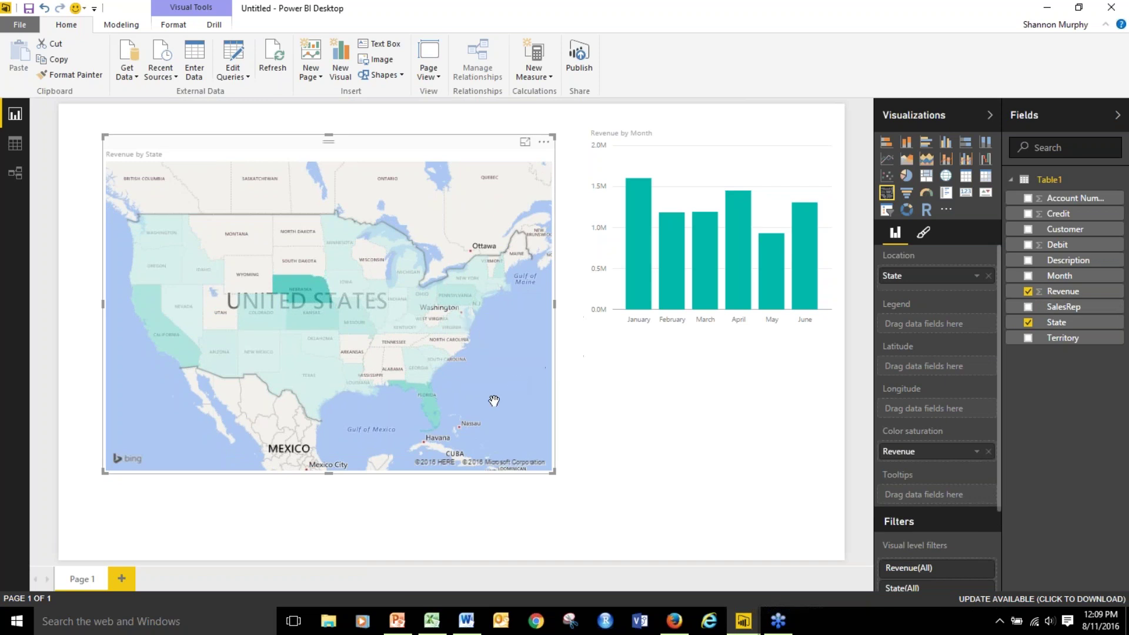
mouse_move(638, 293)
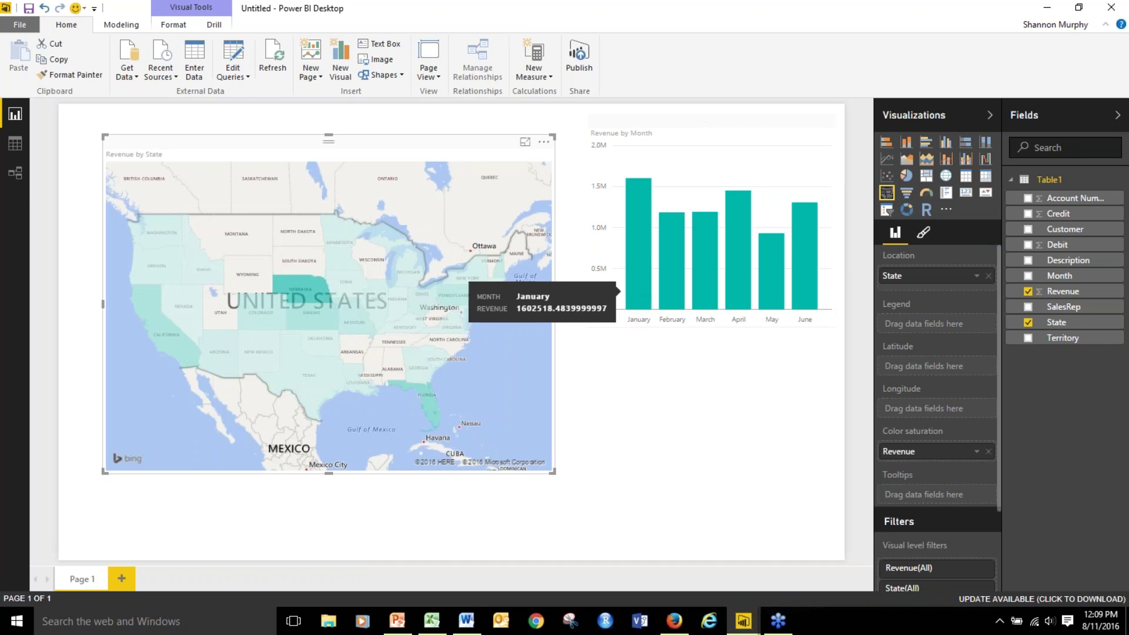
mouse_move(292, 283)
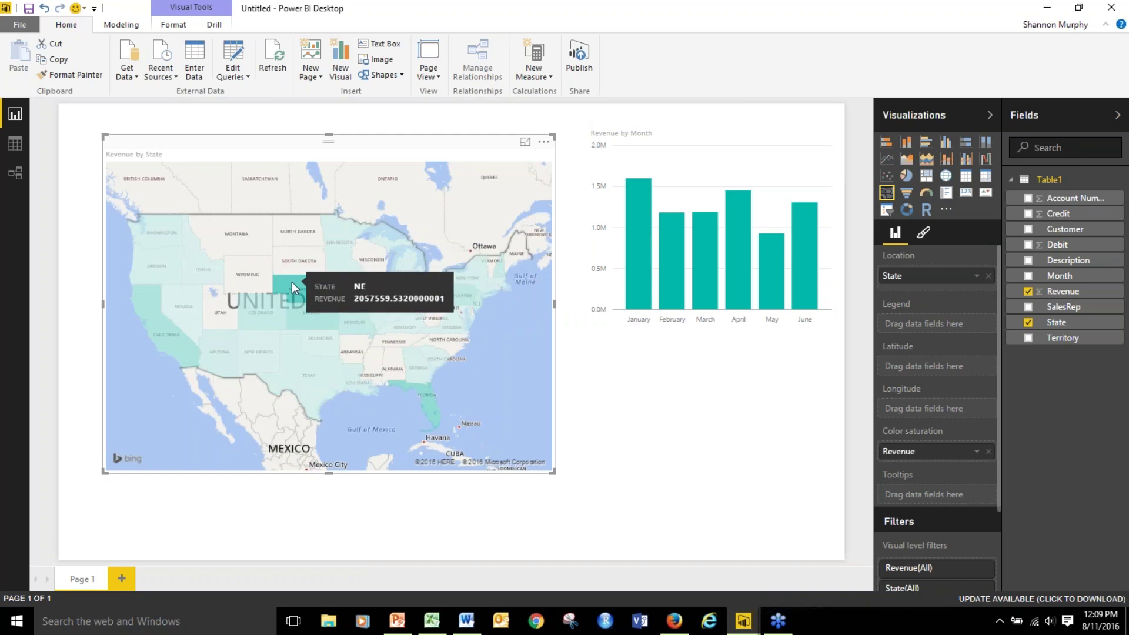
mouse_move(313, 314)
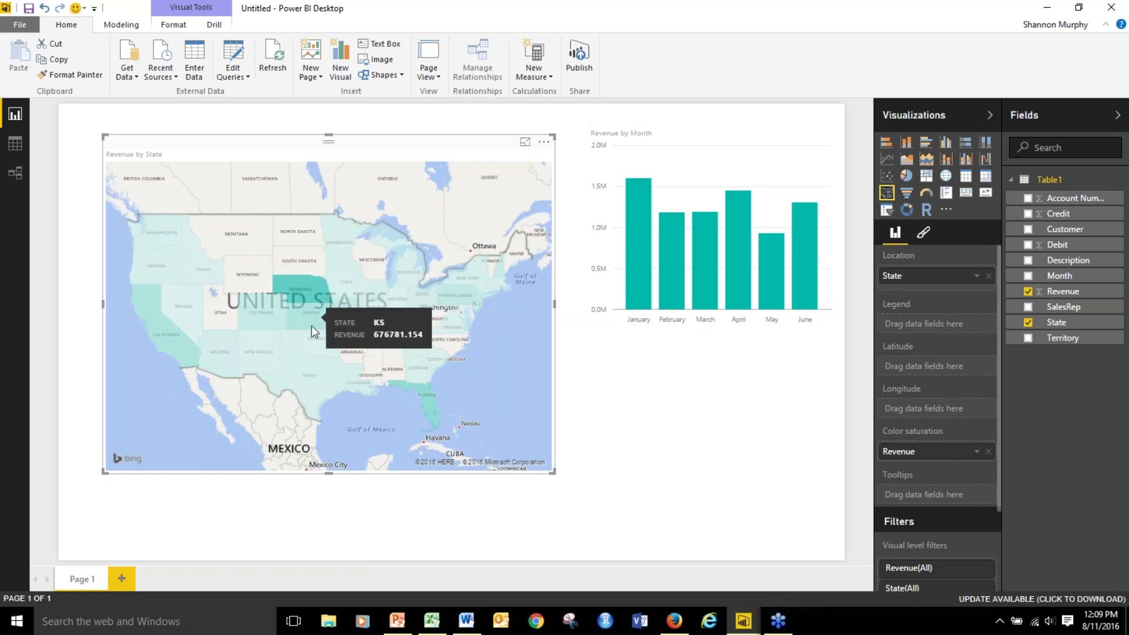
mouse_move(305, 373)
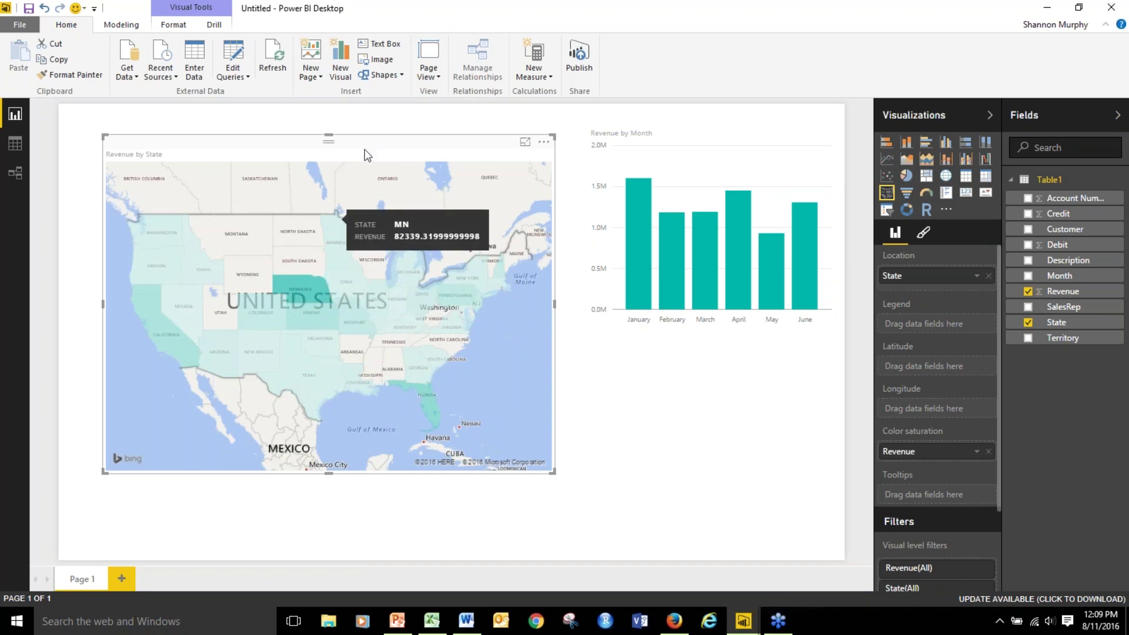
Move the Revenue by State map to the lower-left corner and resize it to fit.
left_click_drag(370, 147, 331, 225)
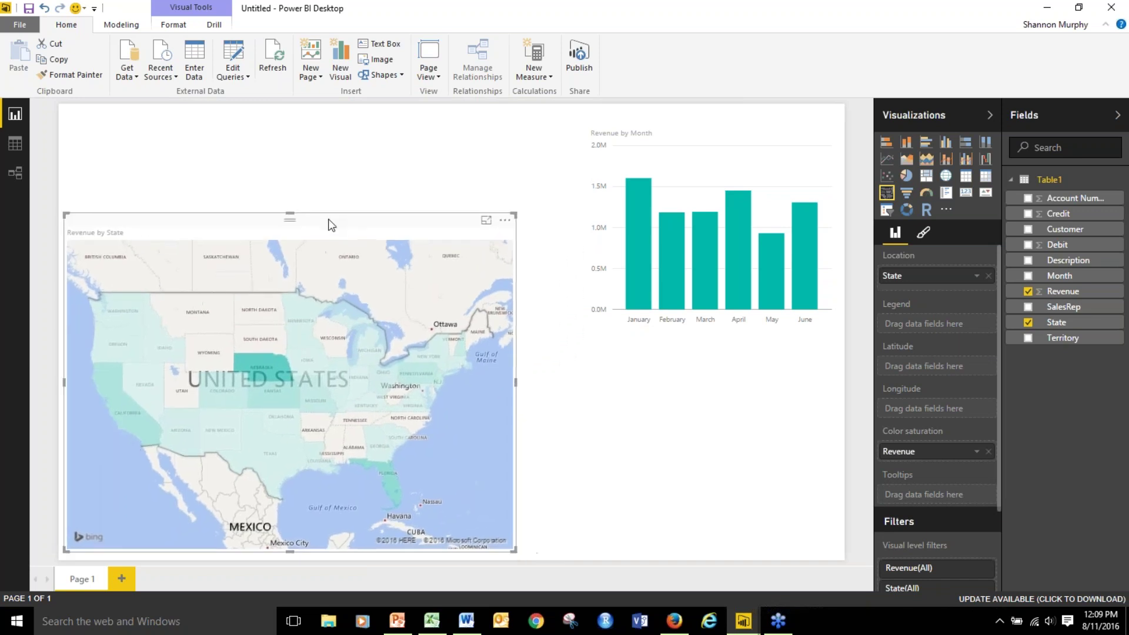
left_click_drag(514, 215, 518, 294)
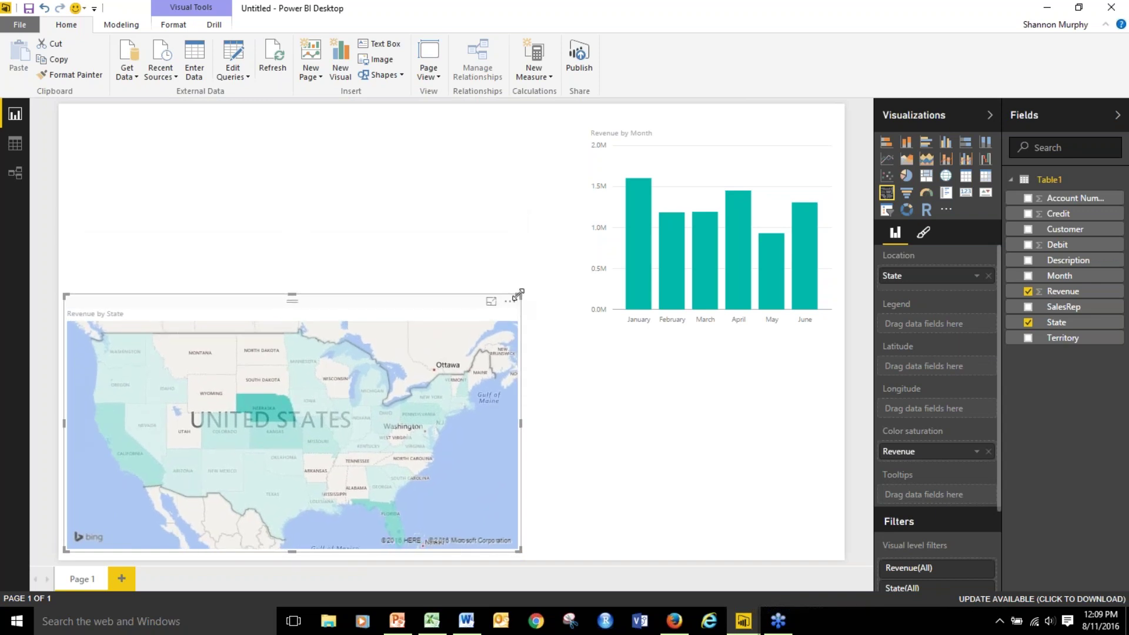
left_click(657, 428)
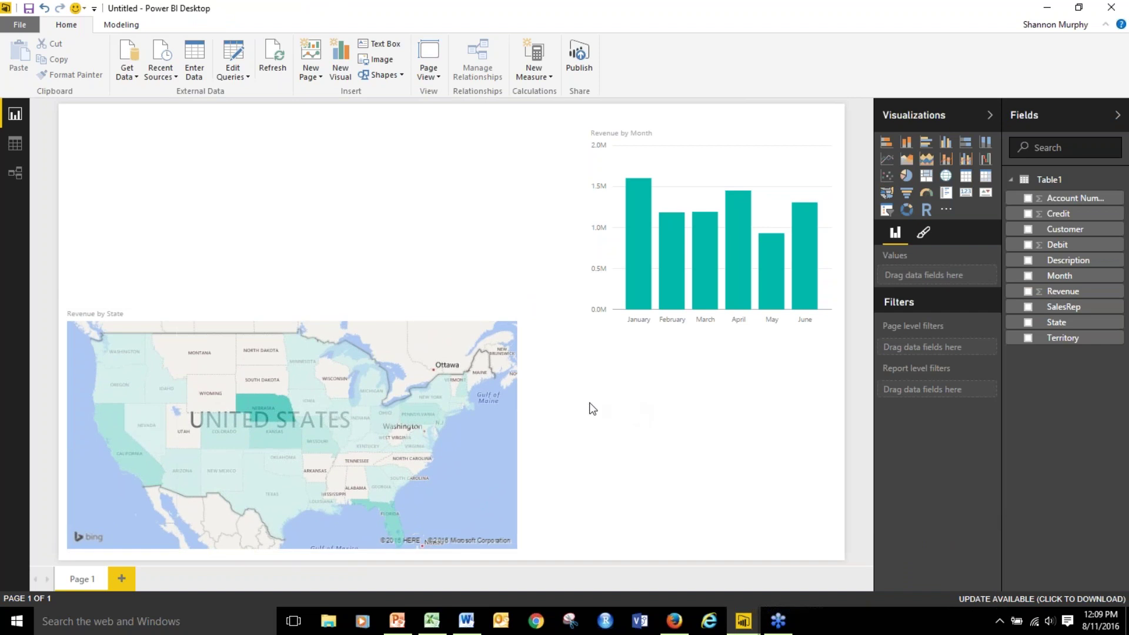
Insert a donut chart and position and enlarge it beside the map.
left_click(907, 213)
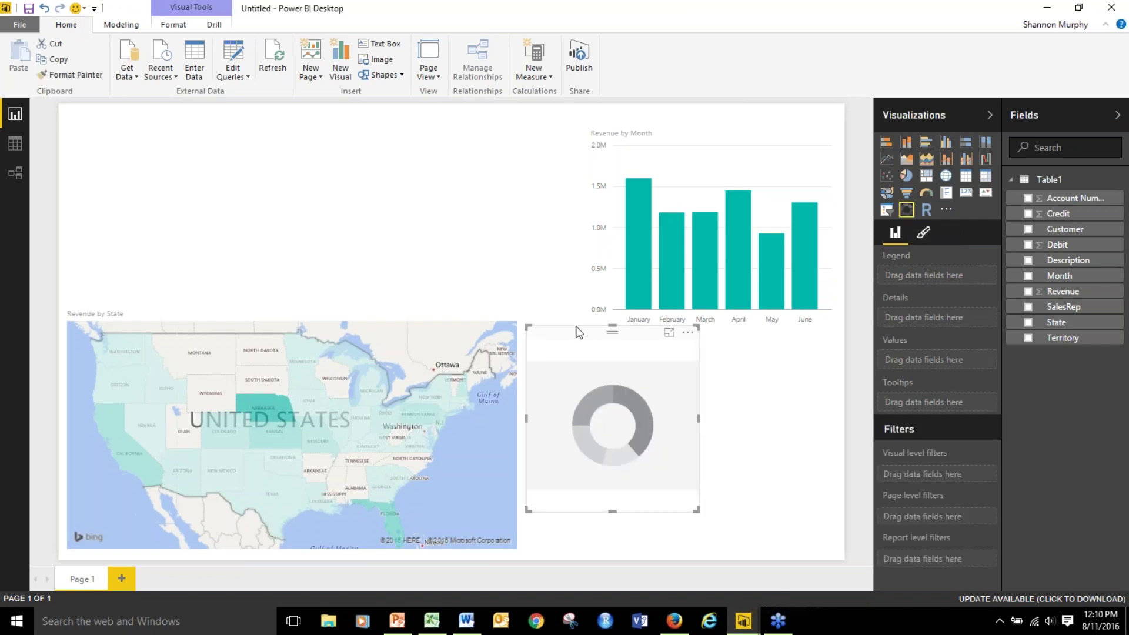
left_click_drag(578, 333, 637, 346)
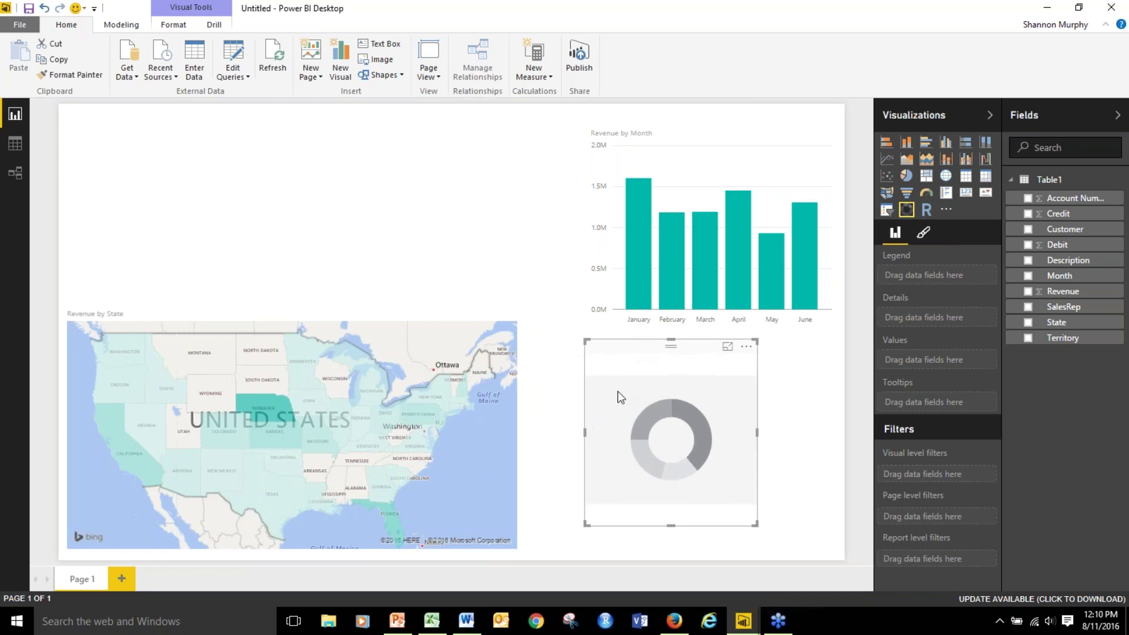
left_click_drag(586, 524, 549, 545)
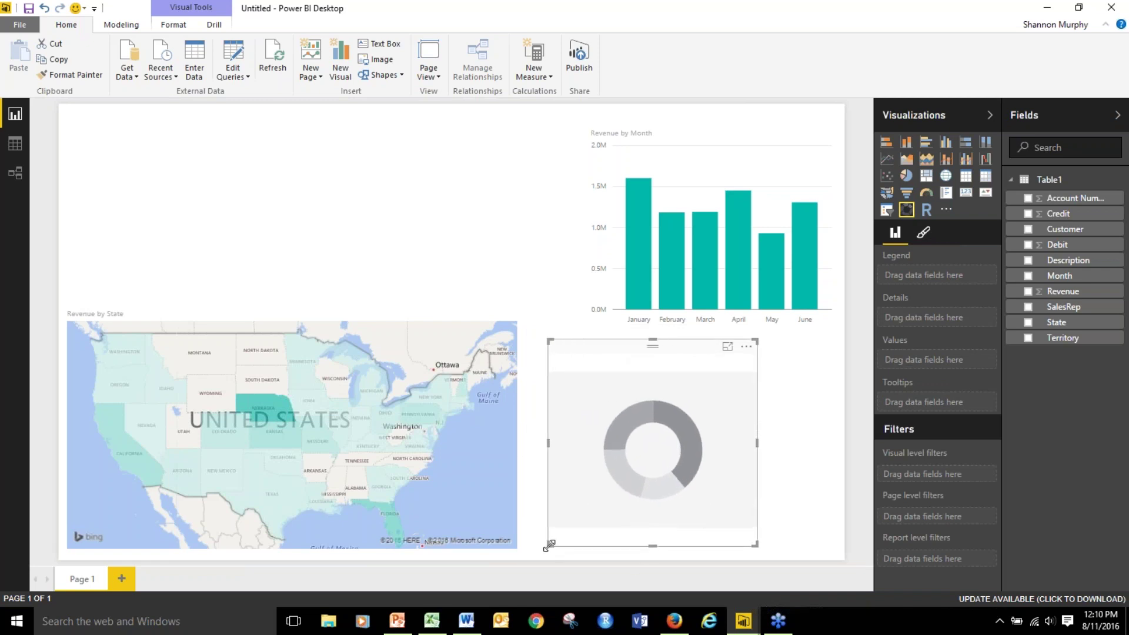
Give the donut Revenue values and a Description legend, then widen it for full labels.
left_click(1029, 292)
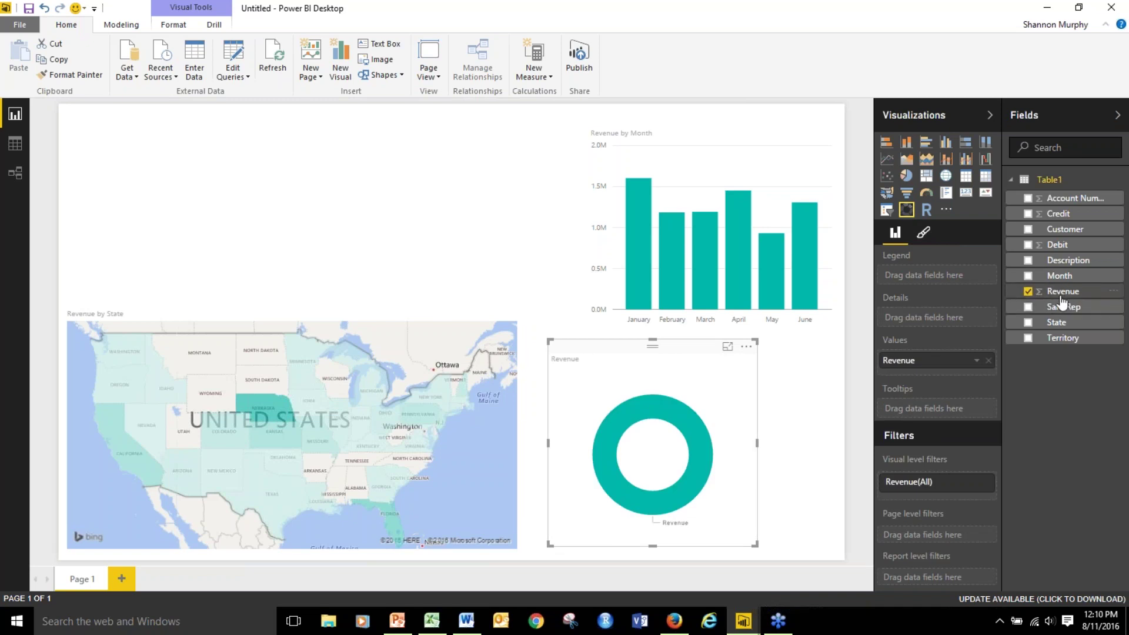
left_click_drag(1065, 268, 926, 275)
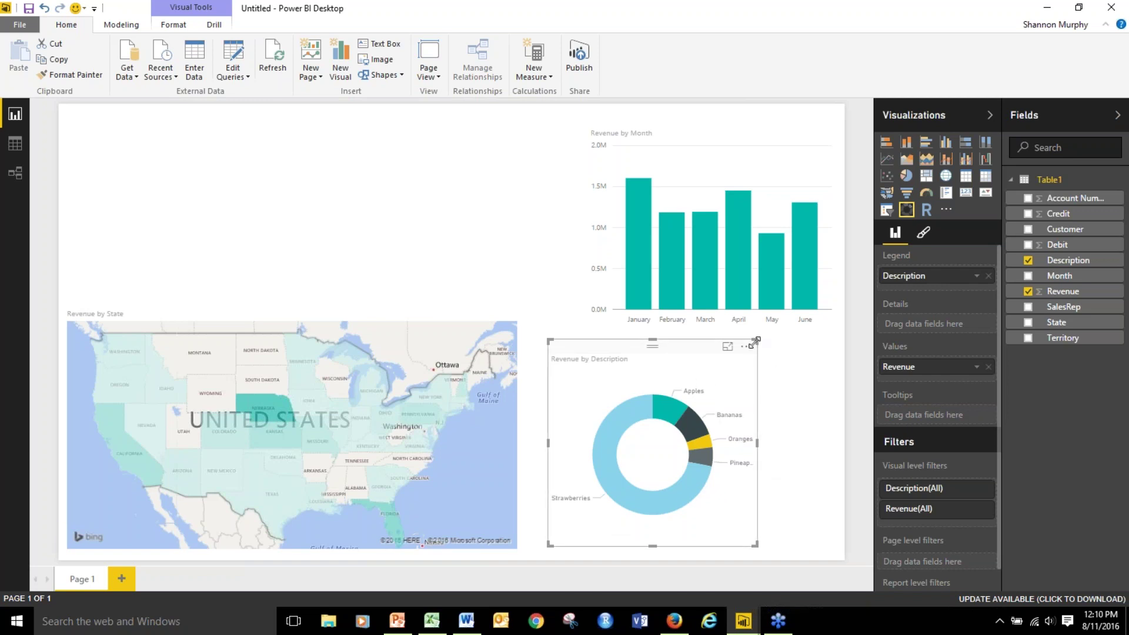
left_click_drag(756, 341, 825, 335)
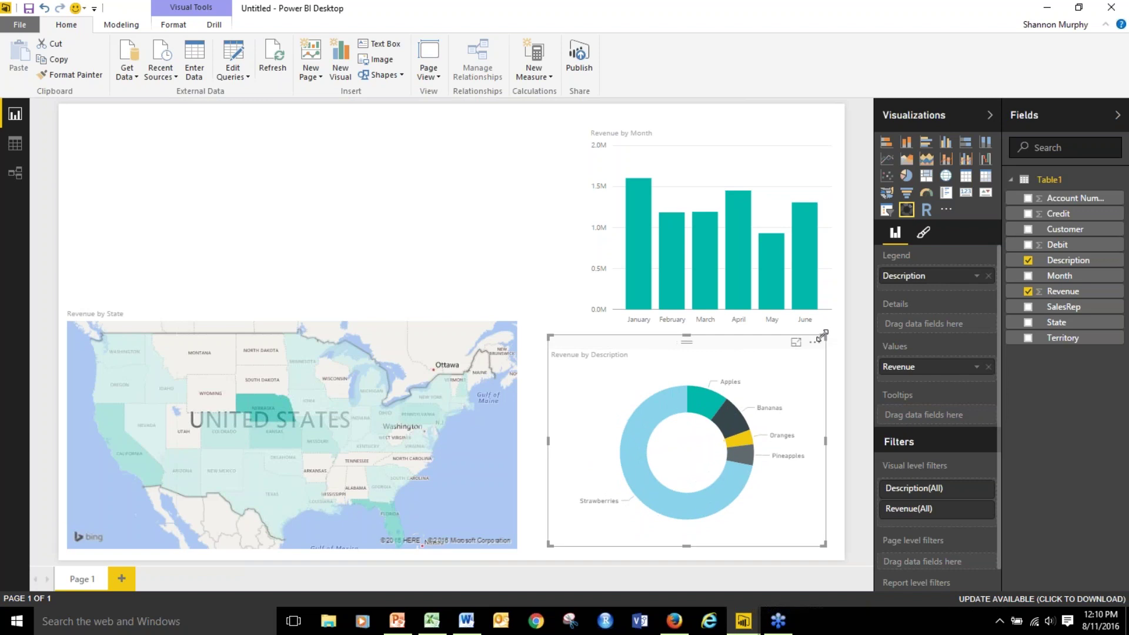
left_click_drag(552, 340, 539, 333)
mouse_move(663, 286)
left_click(525, 217)
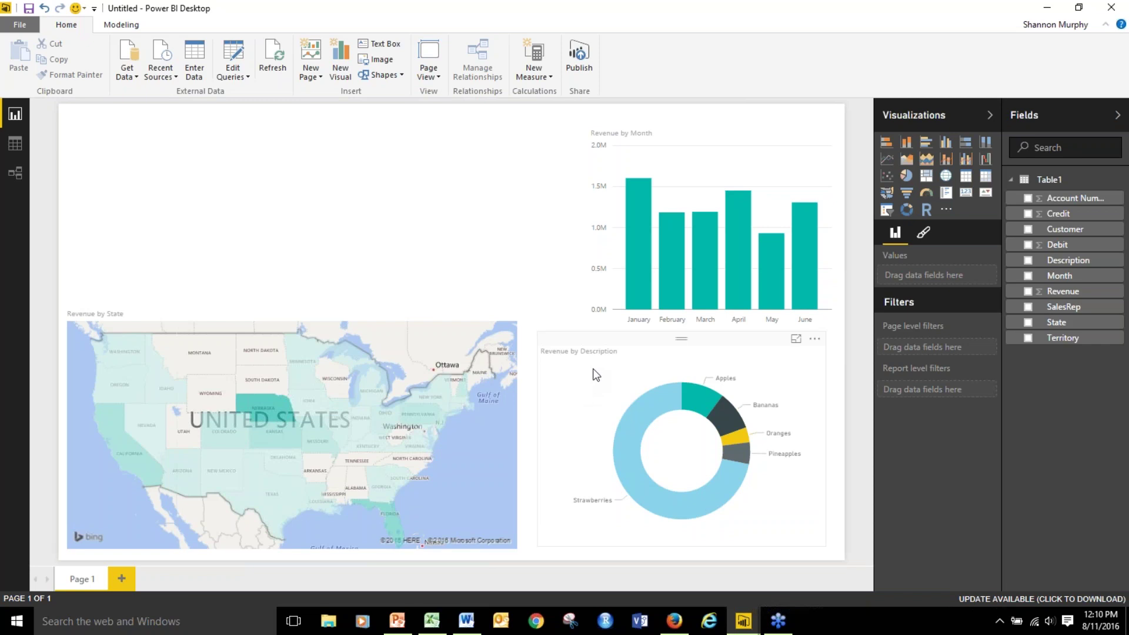
mouse_move(656, 420)
mouse_move(658, 390)
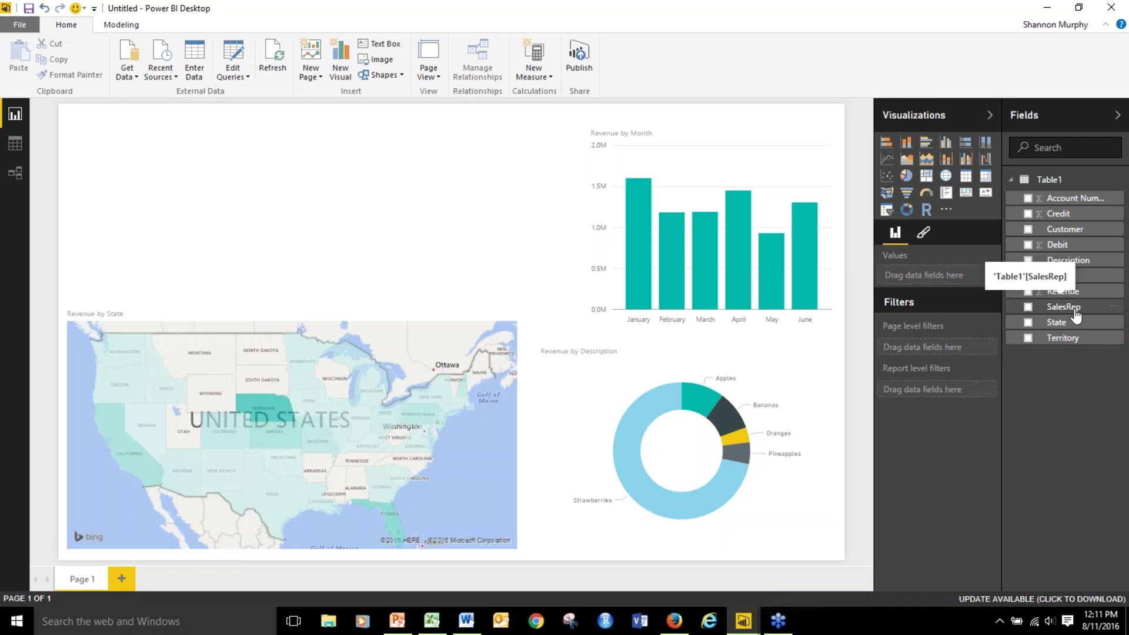
Create a Revenue by SalesRep column chart, move it toward the top centre and widen it.
left_click(1028, 292)
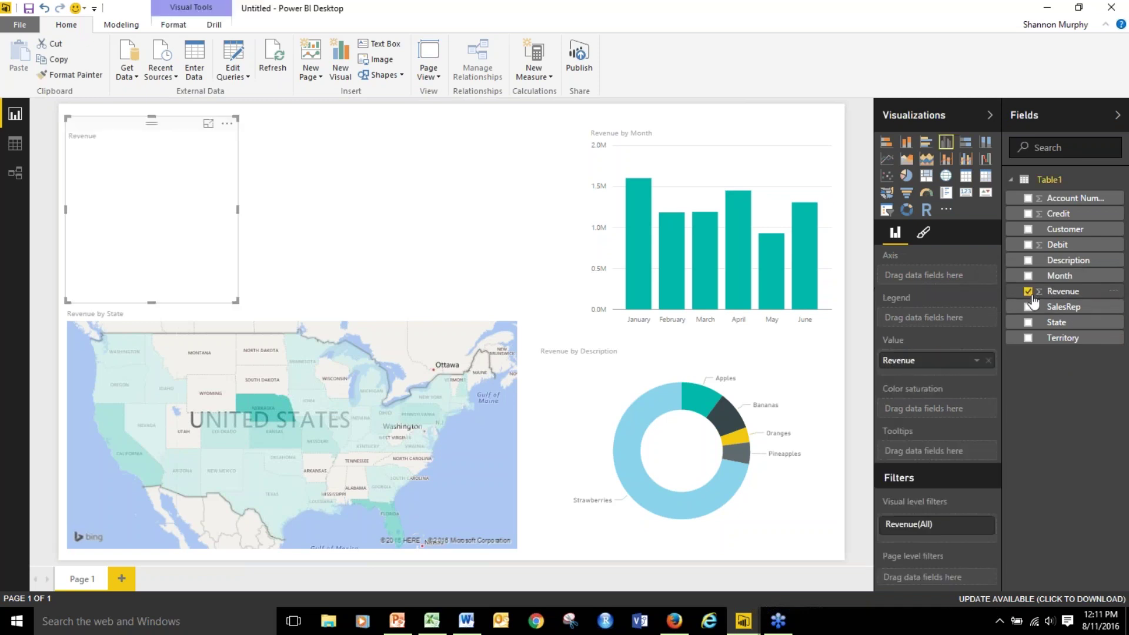
left_click(1028, 307)
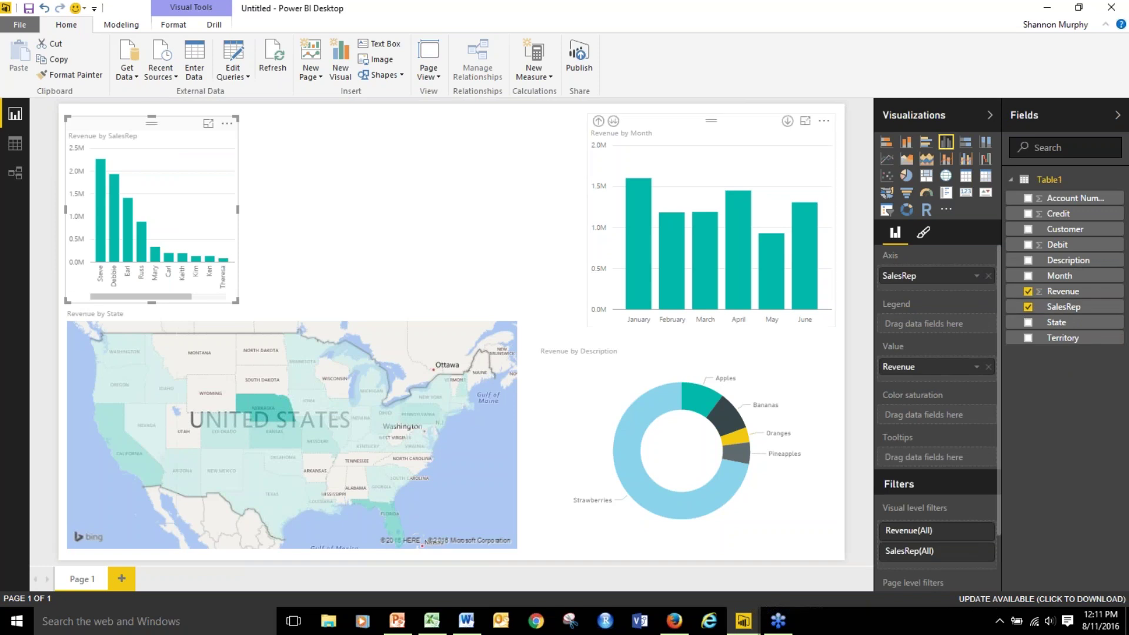
left_click_drag(124, 125, 264, 126)
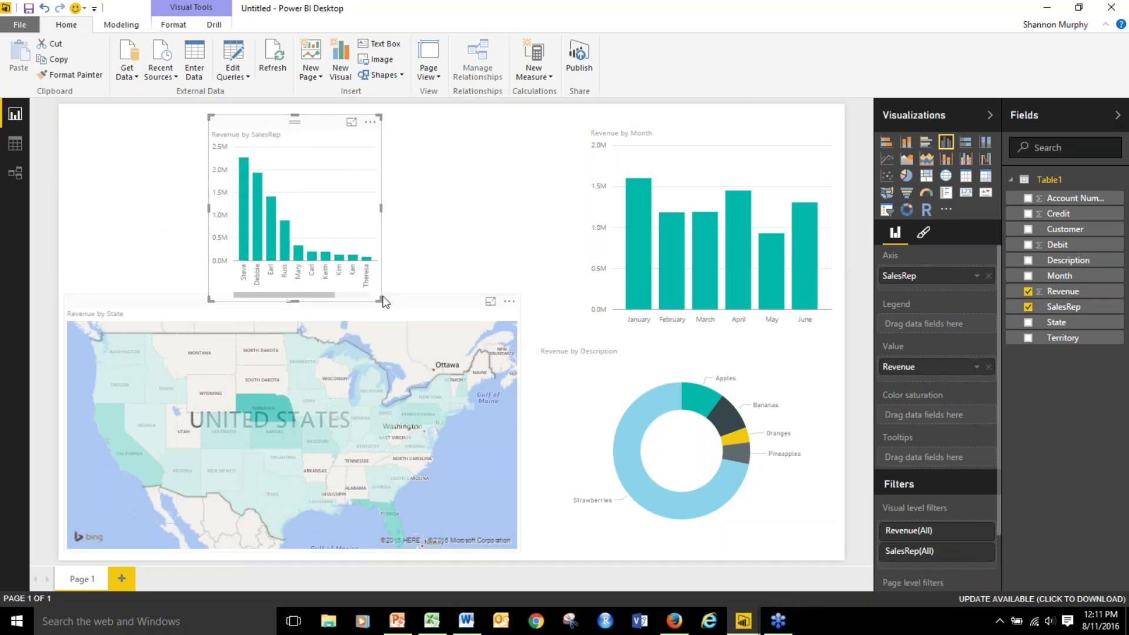
left_click_drag(380, 300, 446, 292)
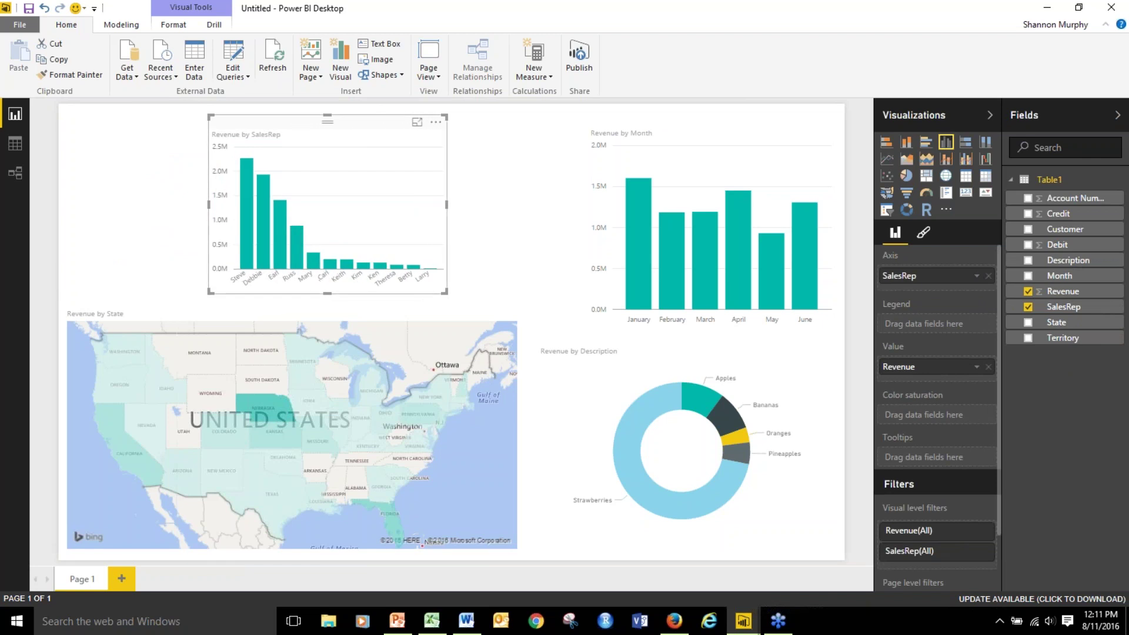
Convert the SalesRep chart to a table, shrink it, and place it beside Revenue by Month.
mouse_move(258, 268)
left_click(966, 183)
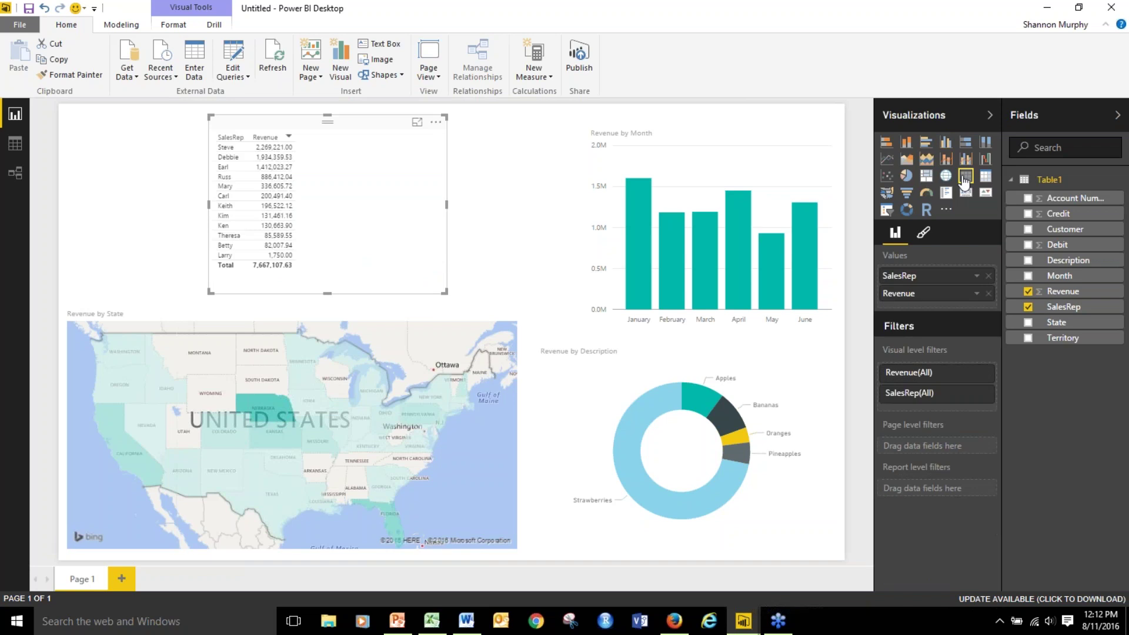
left_click_drag(445, 292, 312, 282)
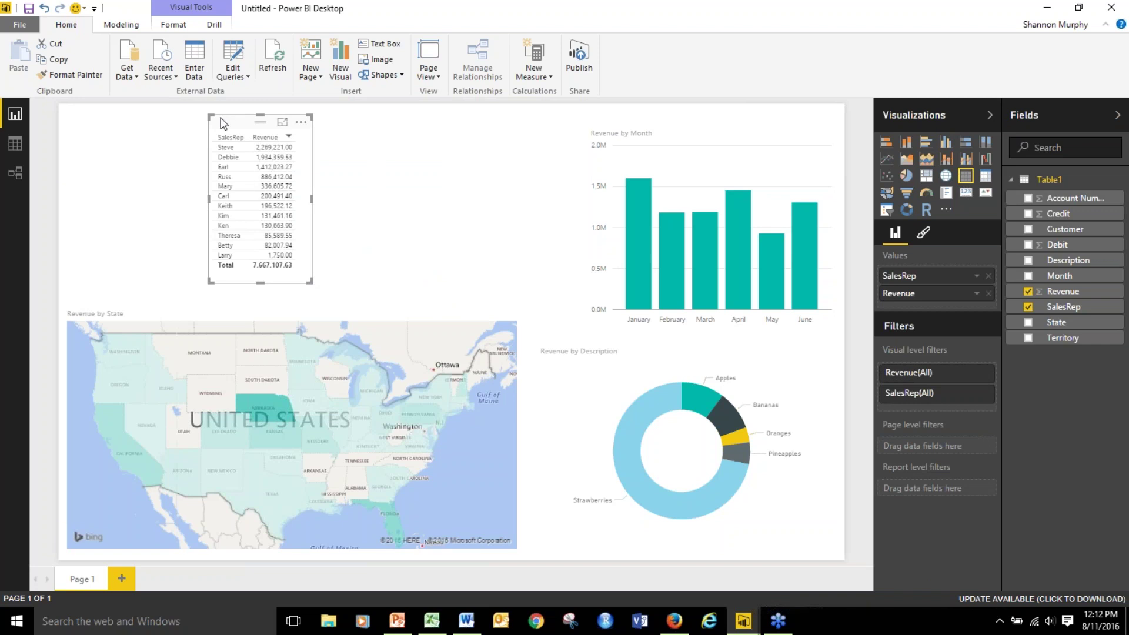
left_click_drag(228, 118, 463, 123)
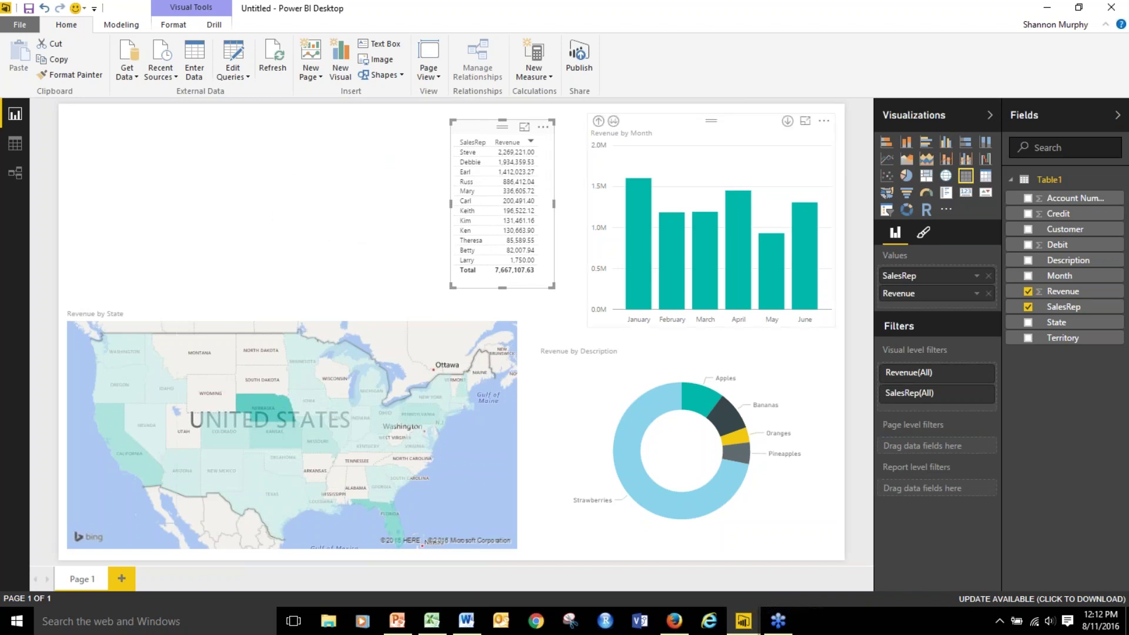
Switch the SalesRep visual to a treemap and enlarge it.
left_click(926, 187)
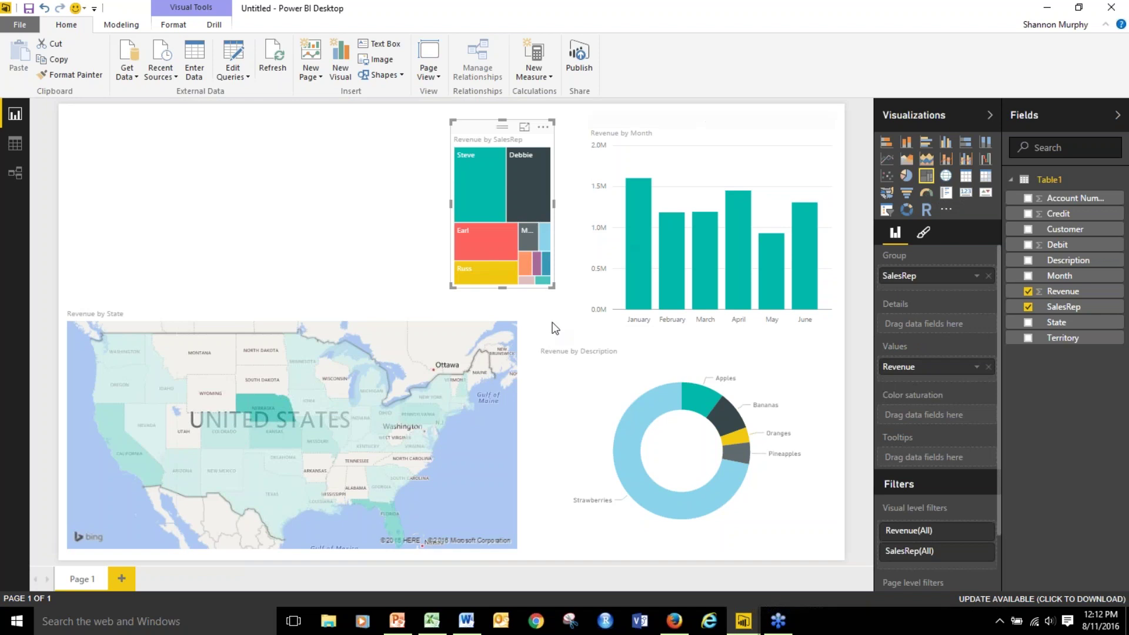
left_click_drag(457, 286, 290, 305)
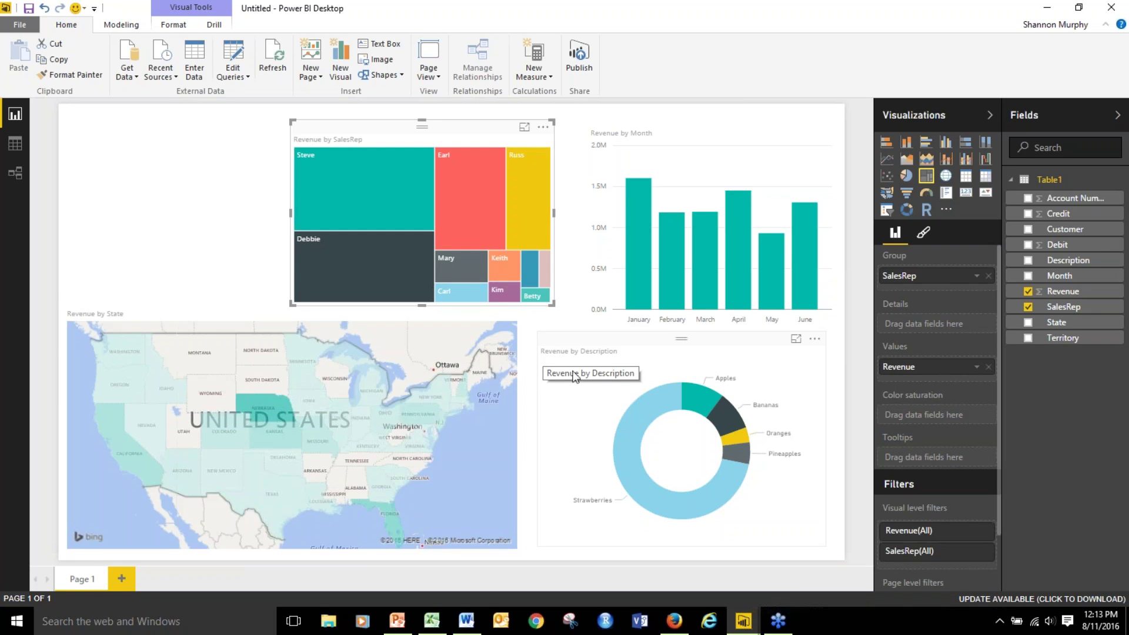
Turn the treemap back into a SalesRep and Revenue table, shrink it, and place it beside the month chart.
left_click(965, 178)
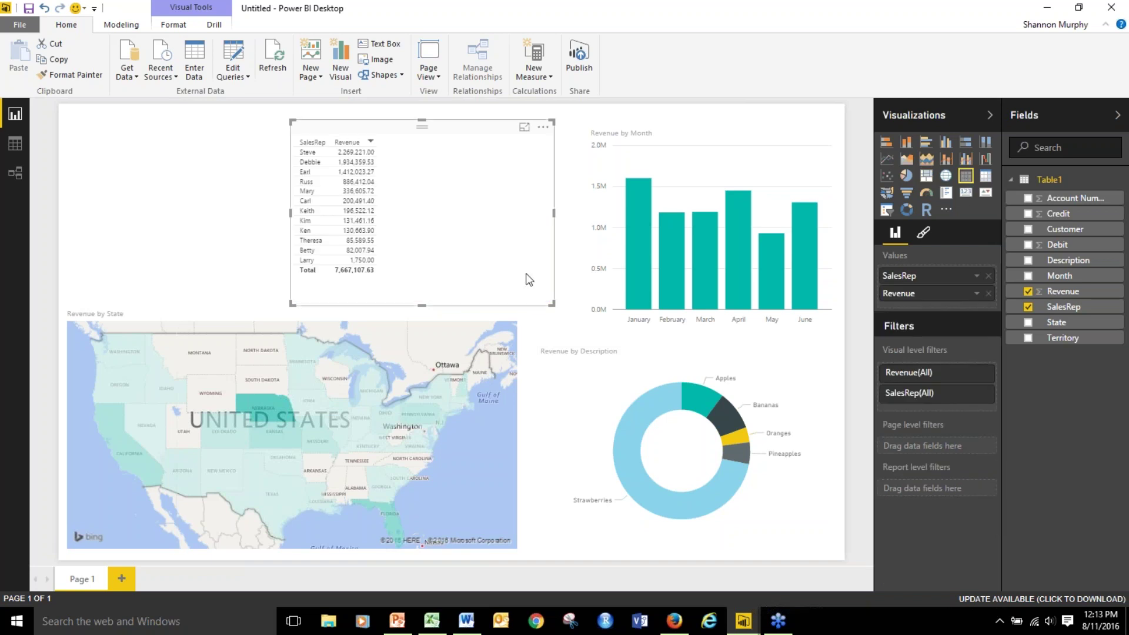
left_click_drag(552, 304, 398, 291)
left_click_drag(310, 127, 468, 131)
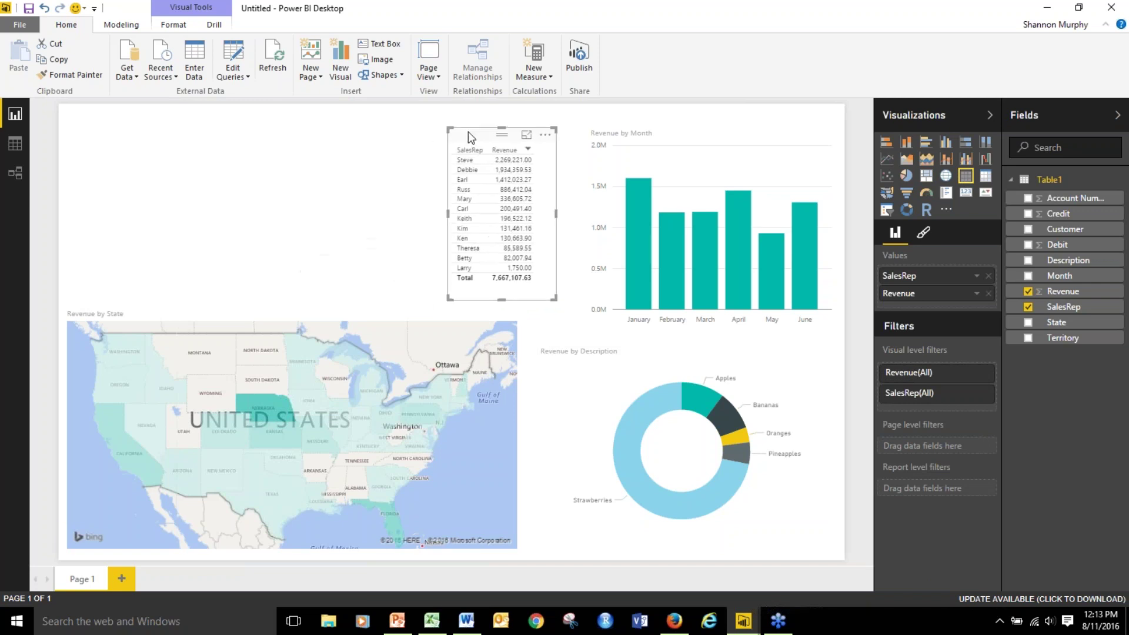
left_click(551, 328)
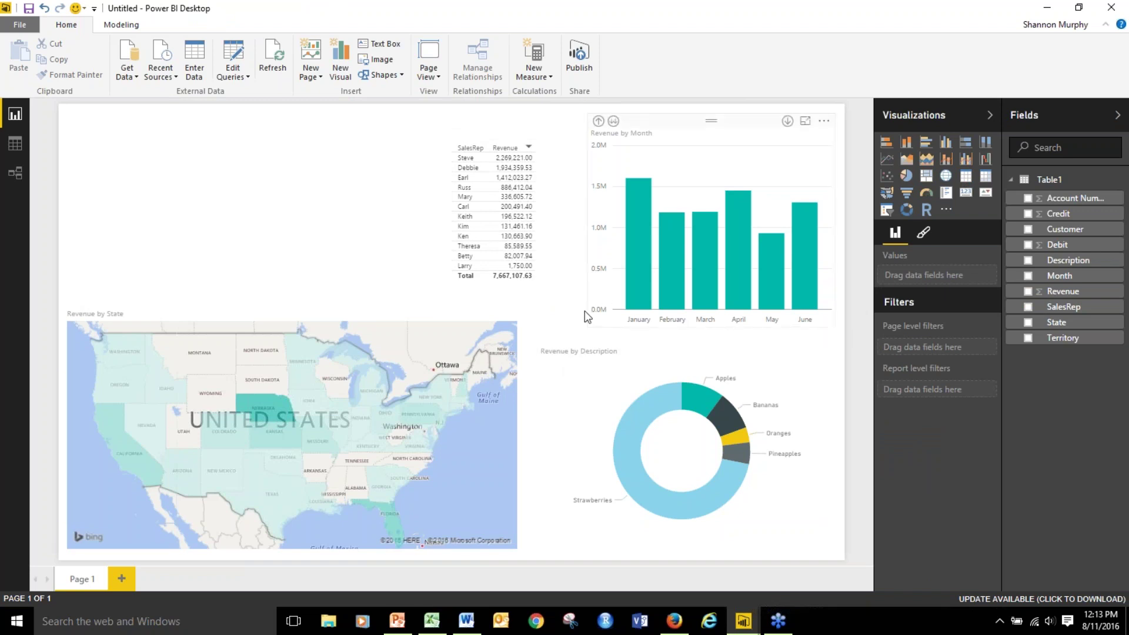
mouse_move(633, 283)
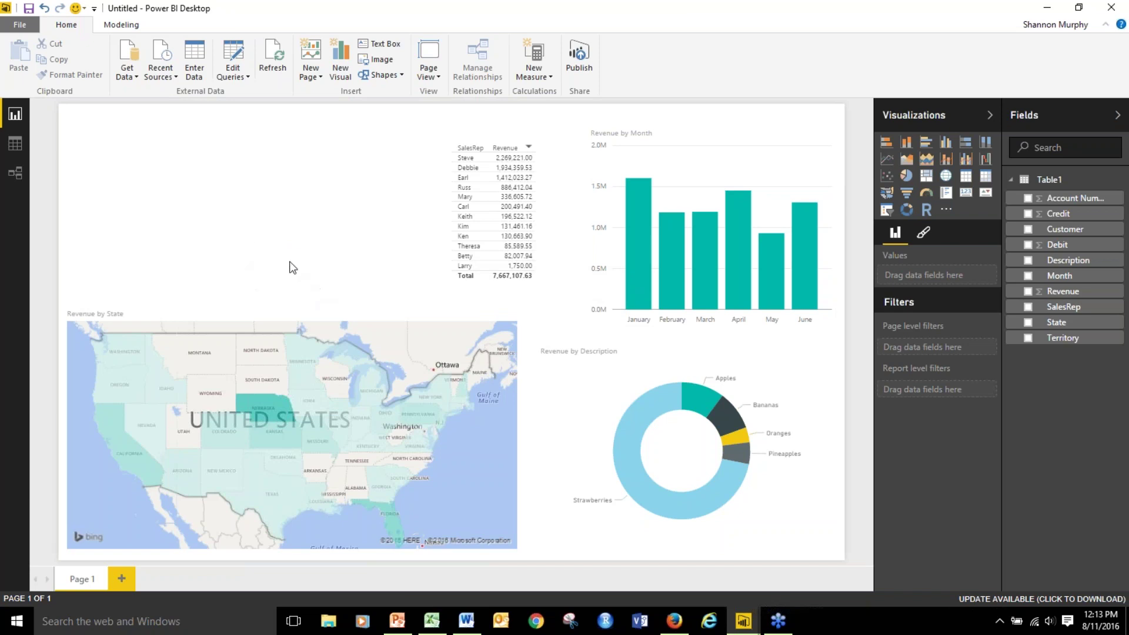
Add a gauge beside the sales rep table showing total Revenue of 7.67M.
left_click(927, 197)
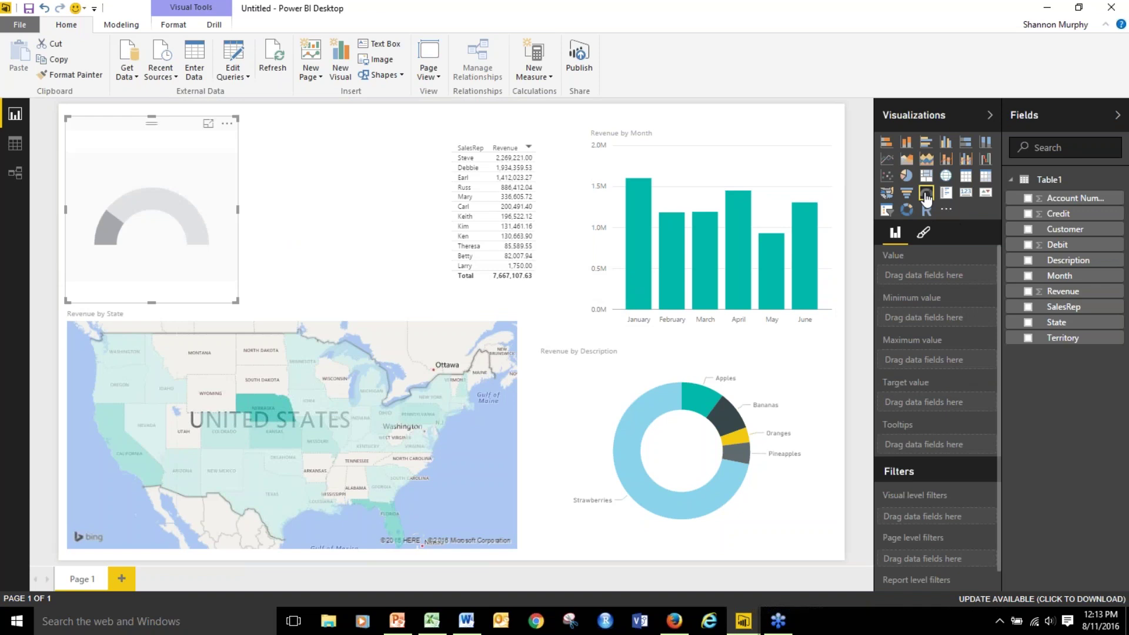
left_click_drag(193, 118, 363, 117)
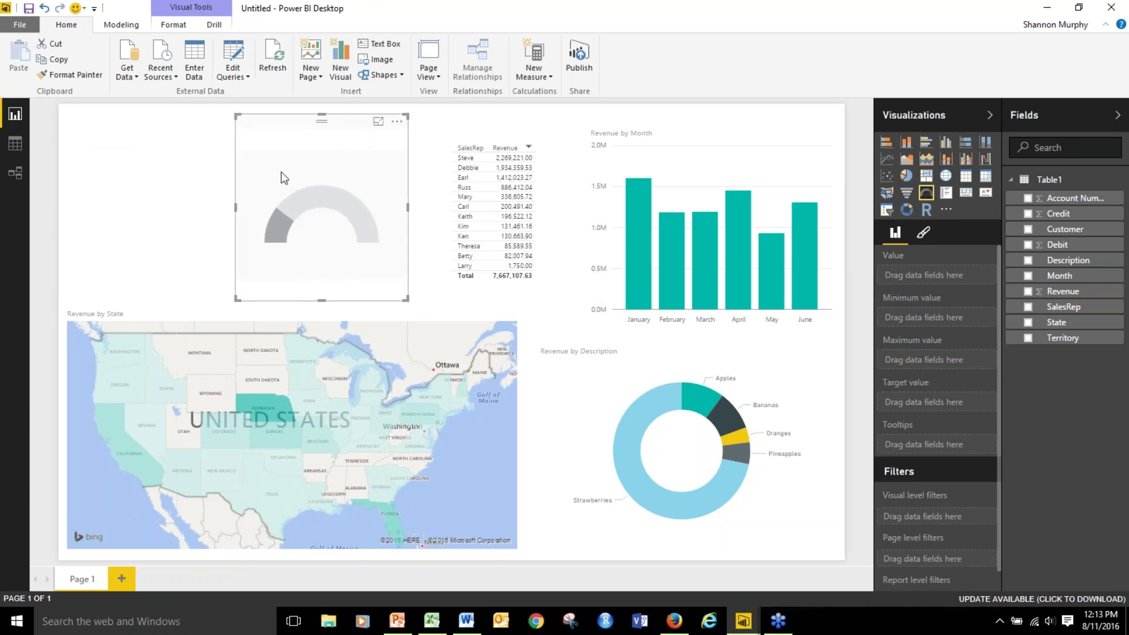
left_click(1029, 293)
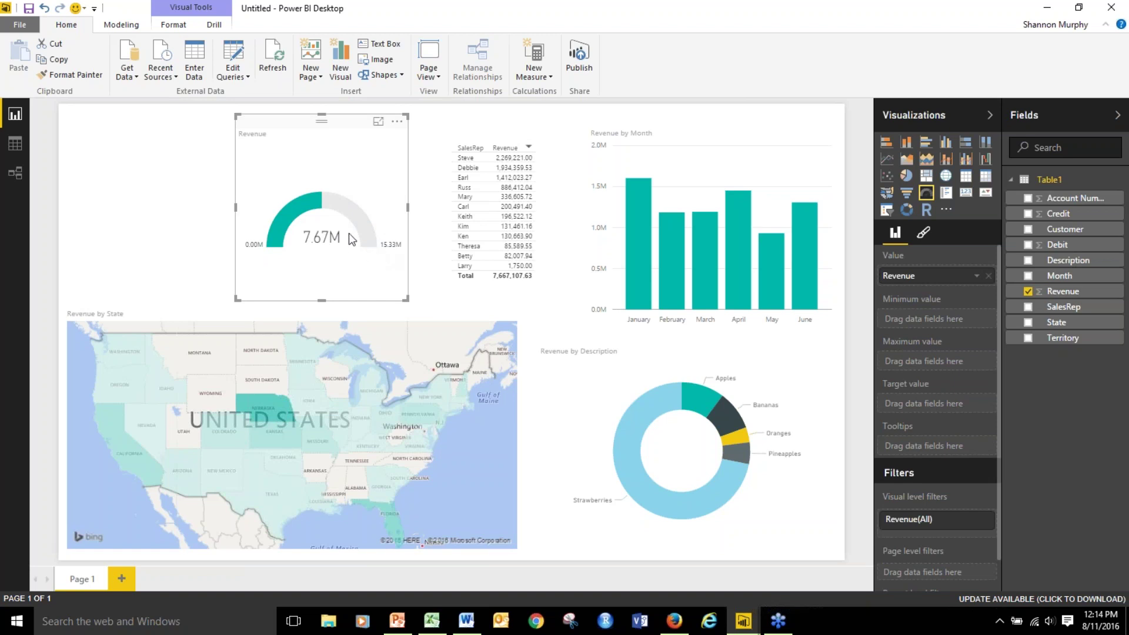
mouse_move(314, 243)
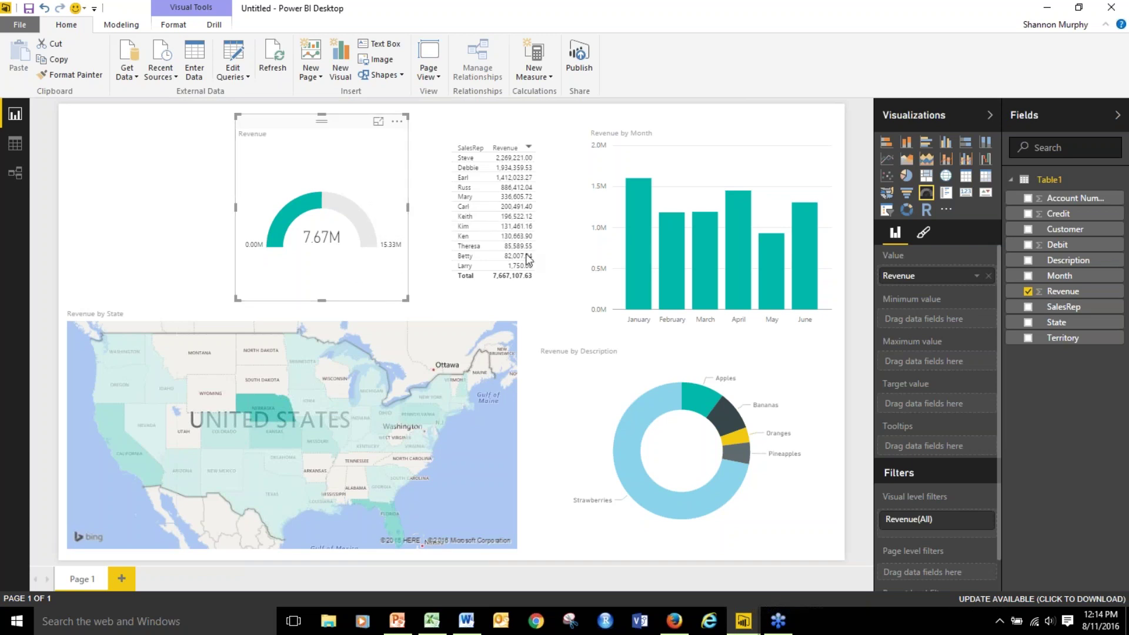
Set the gauge axis to Min 0, Max 20,000,000 and Target 18,500,000.
left_click(924, 235)
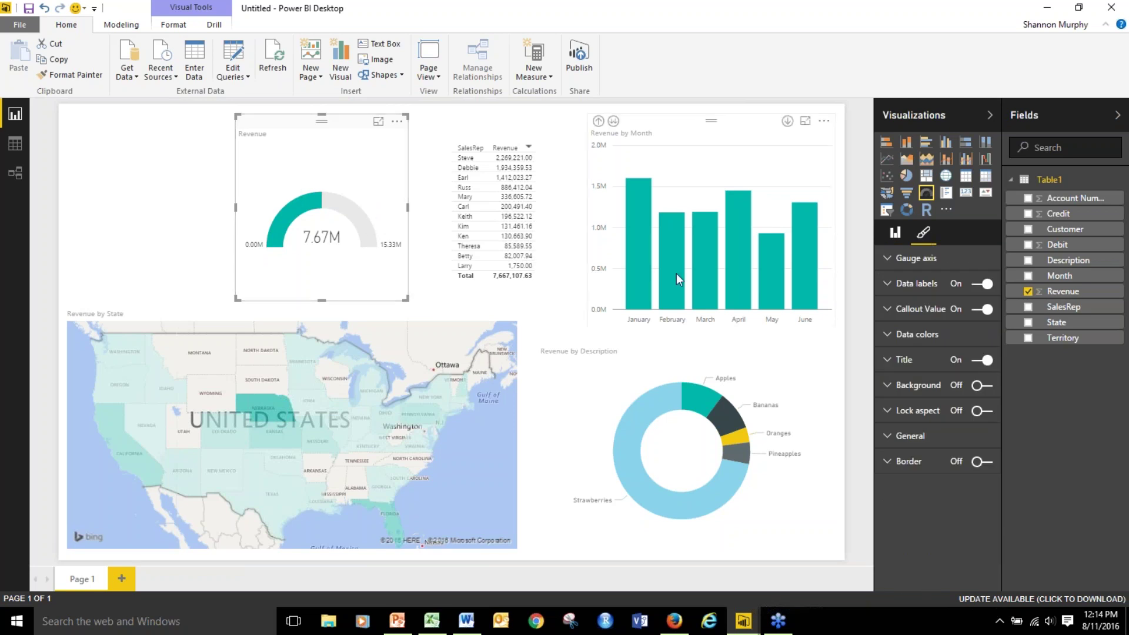
left_click(887, 263)
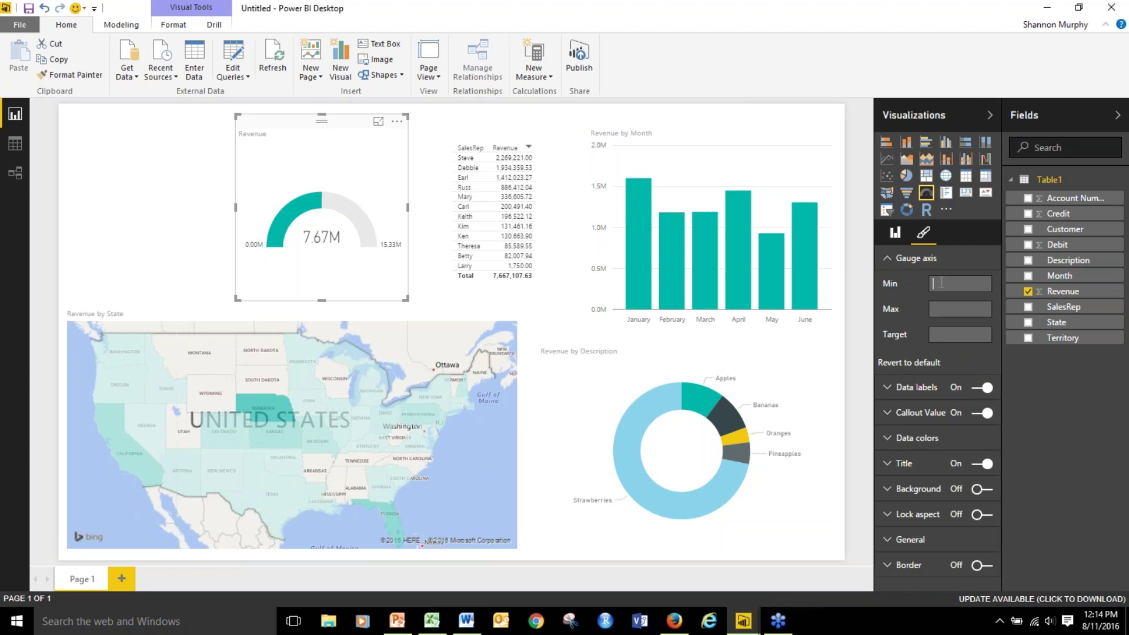
type("0")
left_click(943, 310)
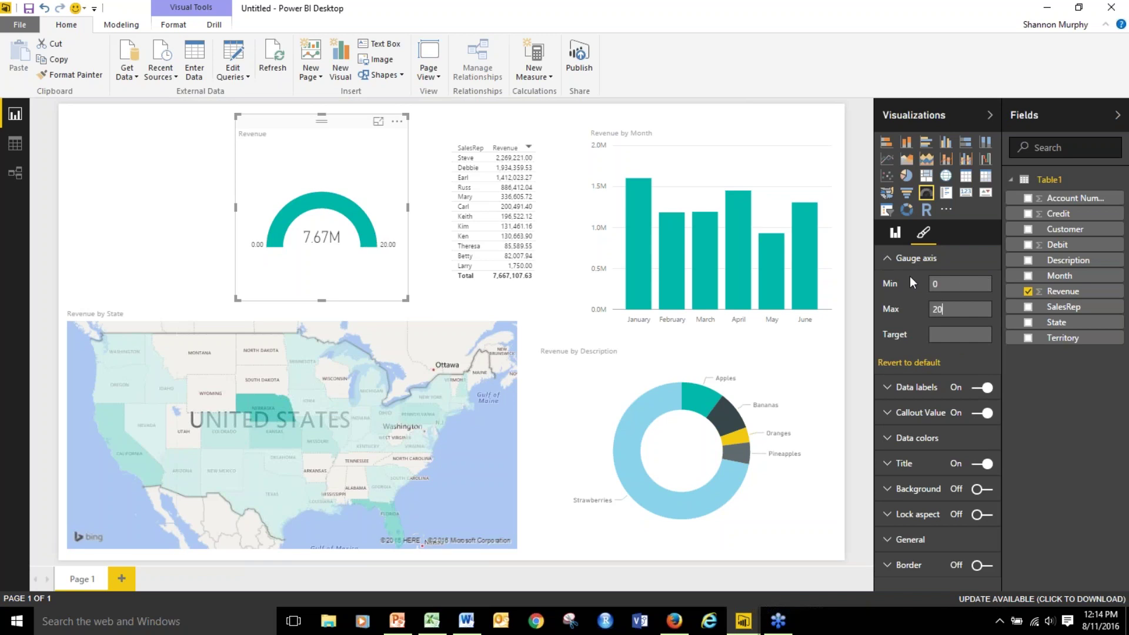
type("0000000")
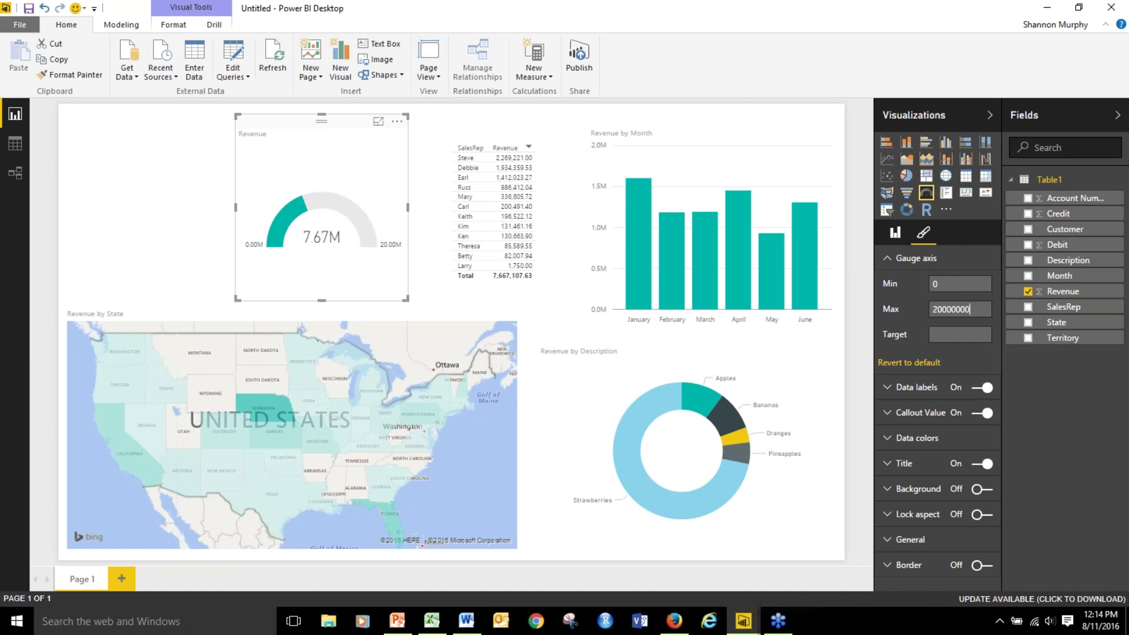
left_click(964, 335)
type("18500000")
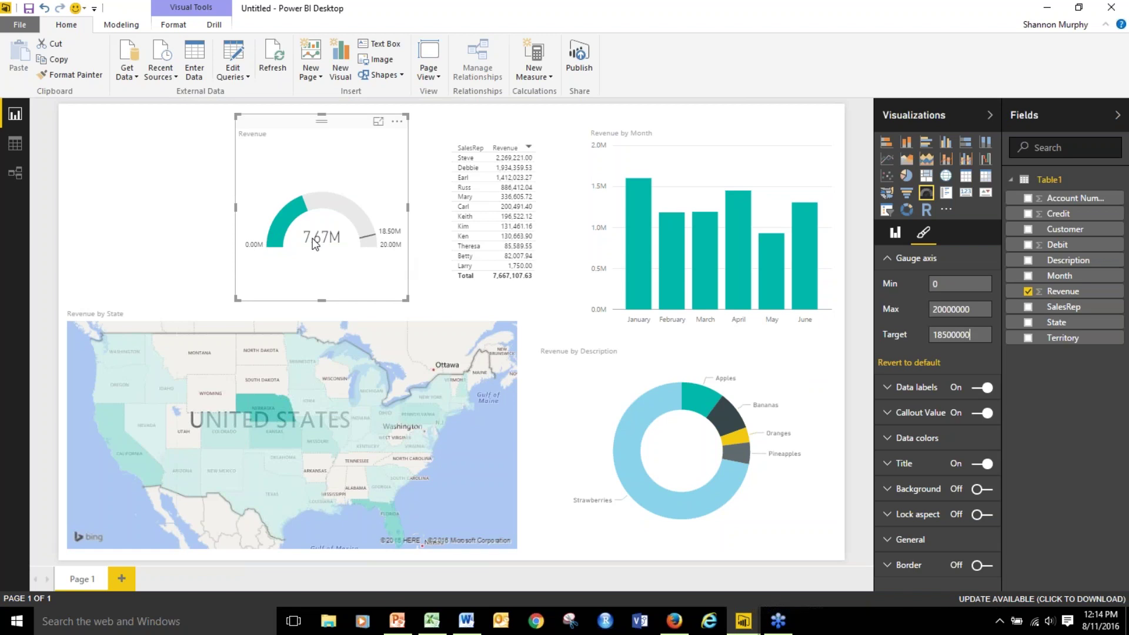
Make the 7.67M Revenue gauge wider and shorter, and move it beside the SalesRep table.
left_click_drag(406, 298, 412, 230)
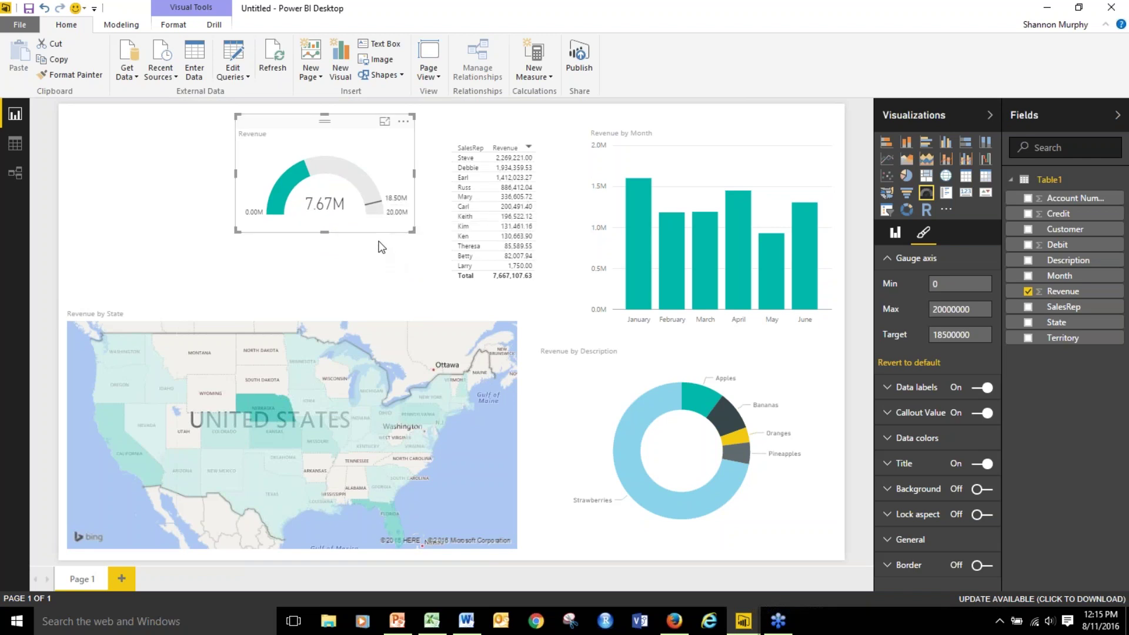
left_click_drag(346, 129, 360, 177)
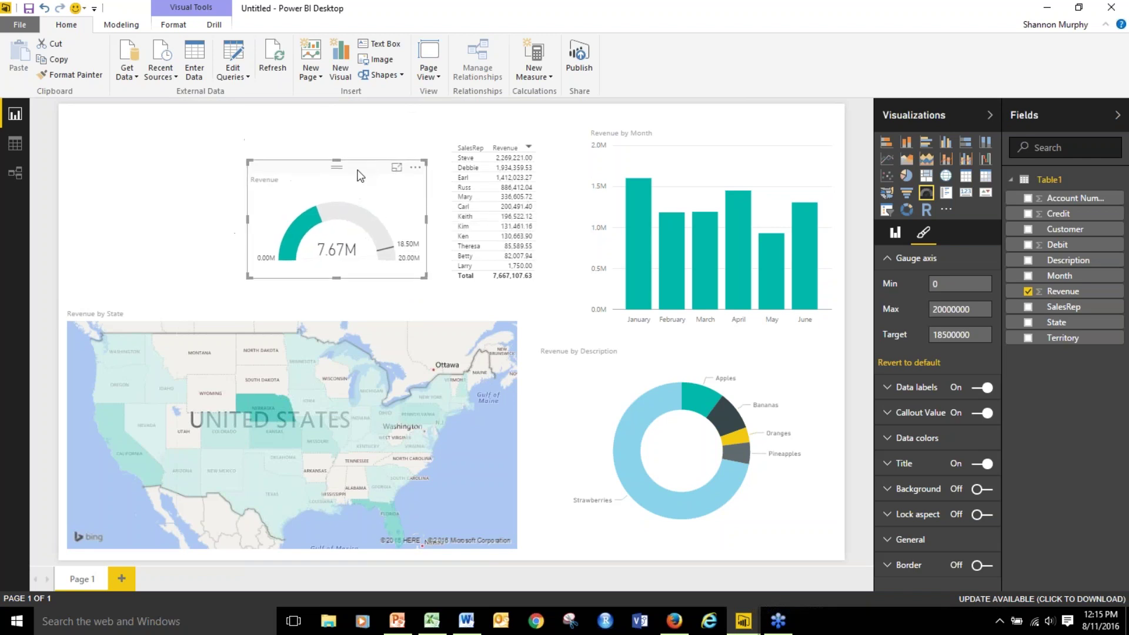
left_click(250, 162)
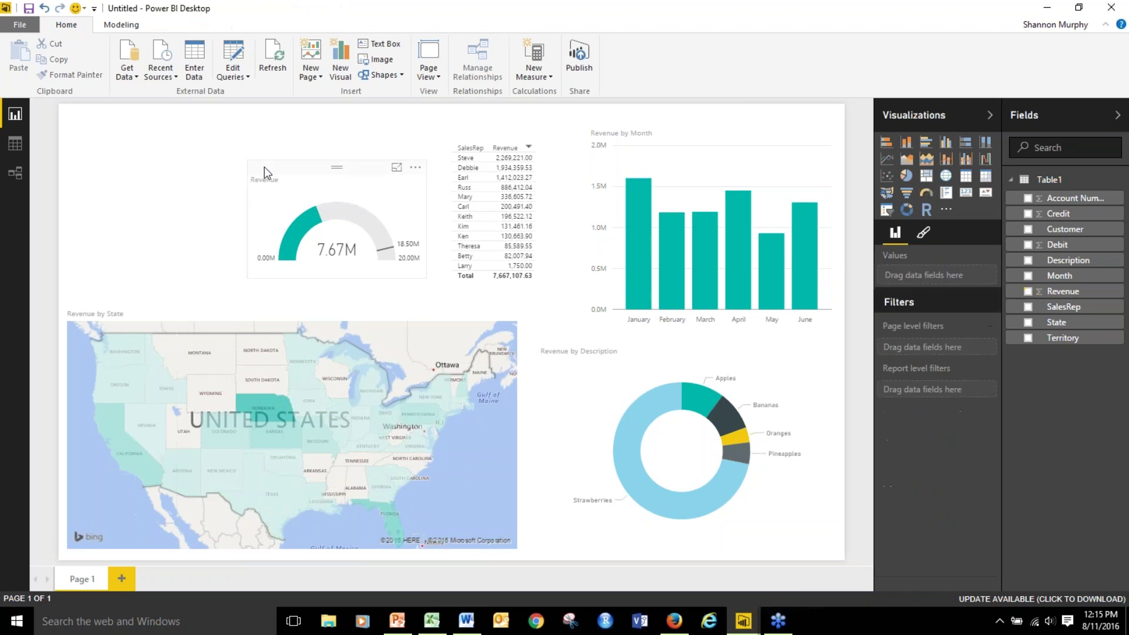
left_click(263, 167)
left_click_drag(249, 160, 215, 119)
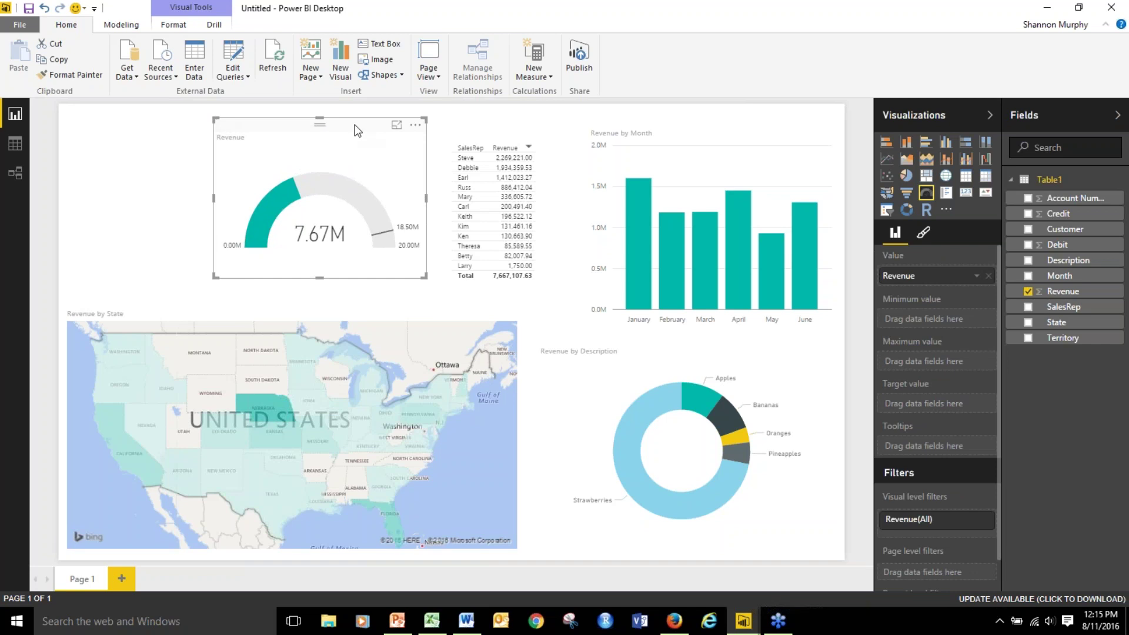
left_click_drag(358, 127, 369, 138)
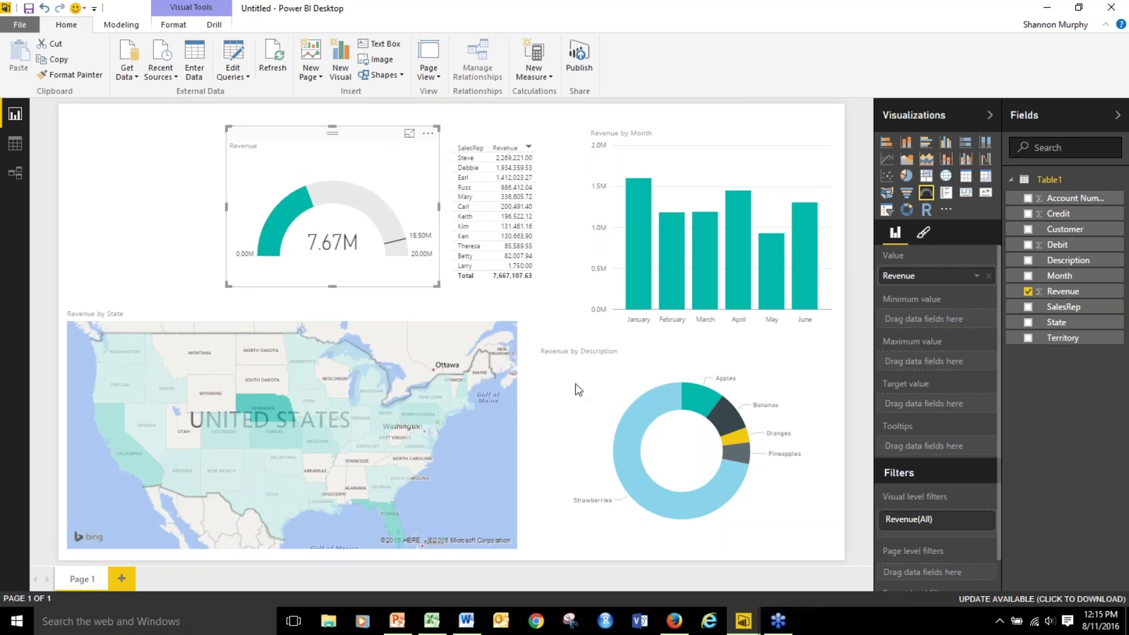
left_click(178, 126)
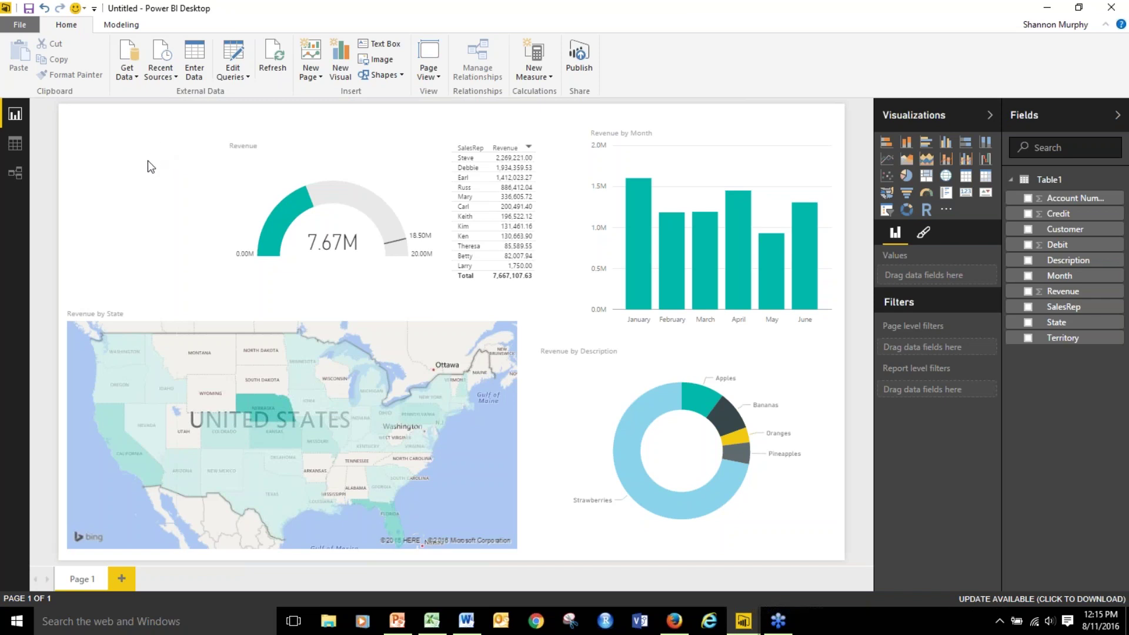
Insert TheFruitCompany.png as an image and drag it into the page's top-left corner.
left_click(376, 60)
left_click(136, 121)
left_click(445, 315)
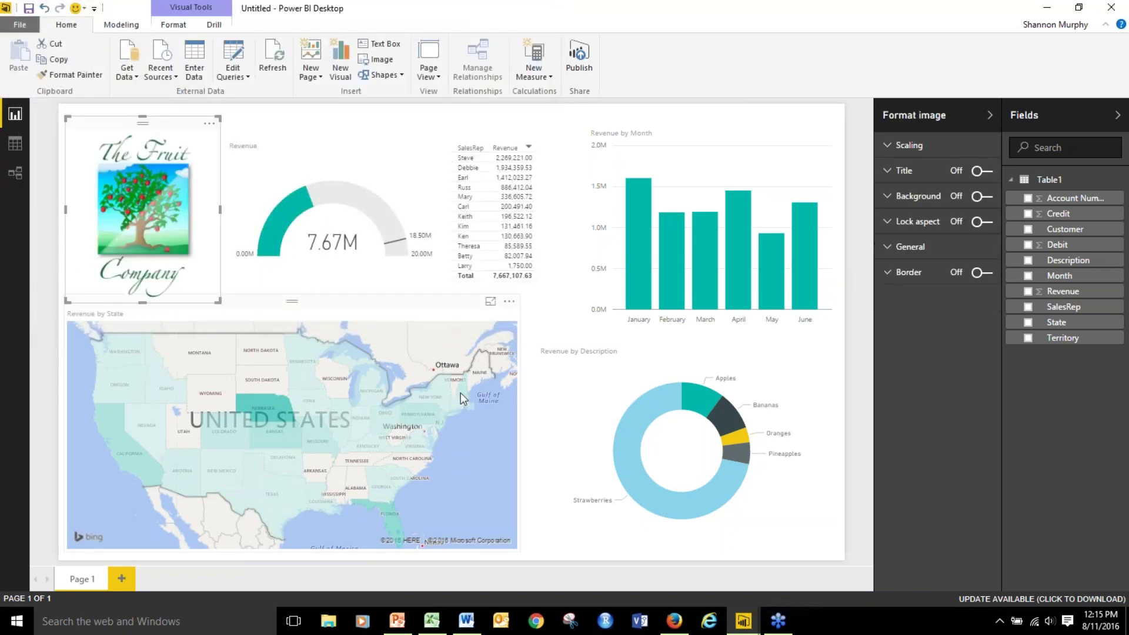
left_click(849, 550)
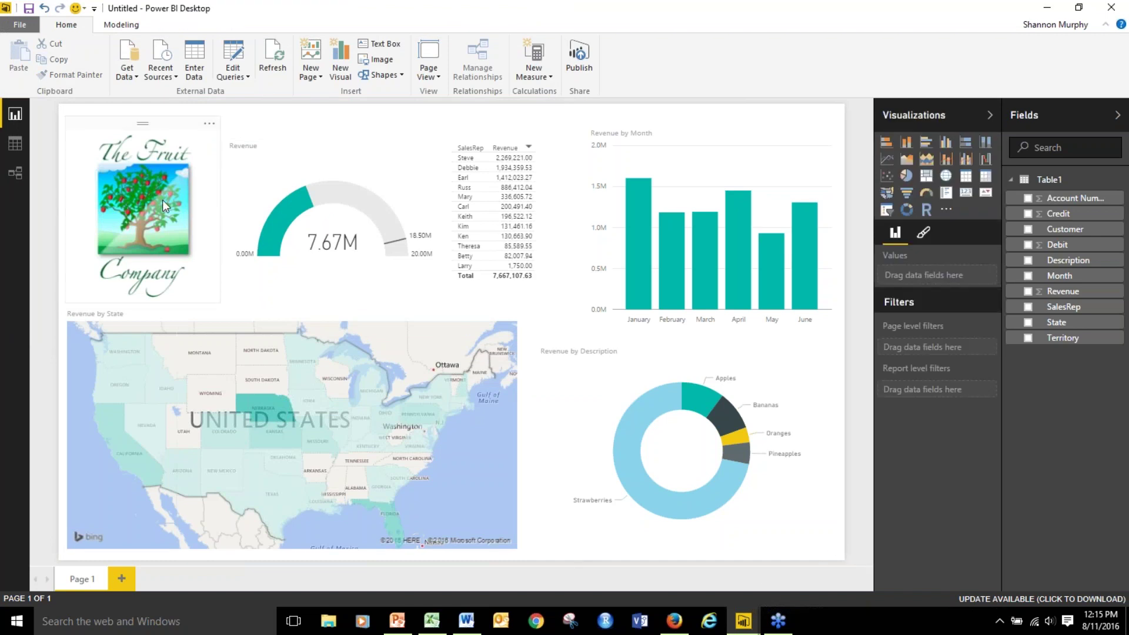
left_click_drag(165, 127, 158, 116)
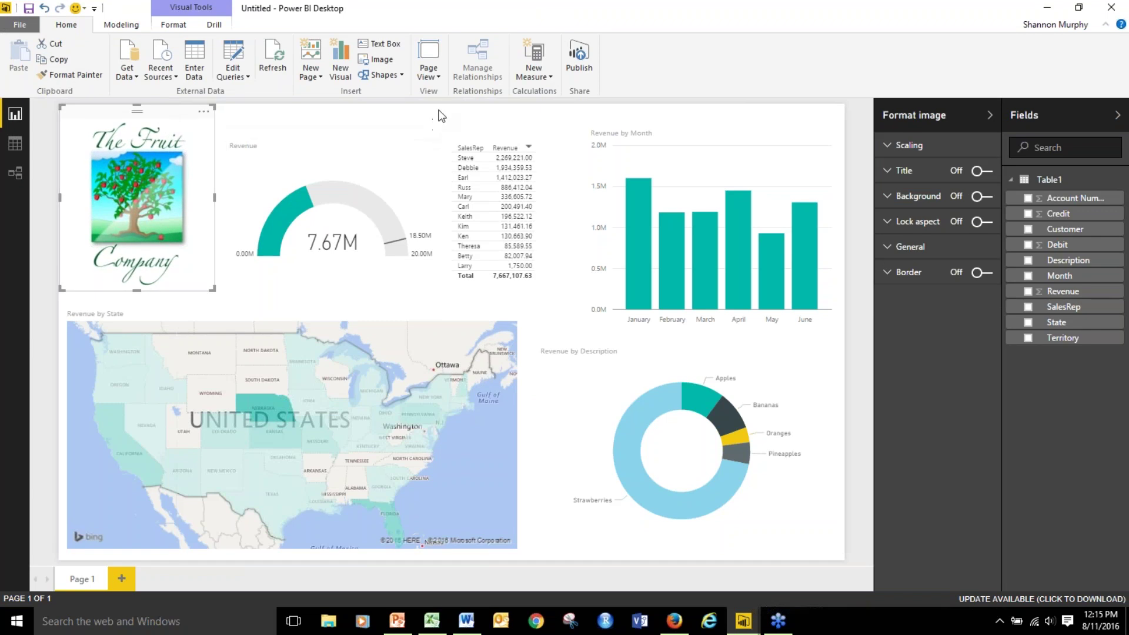
Add a text box with the author's name, August 11, 2016 and their e-mail, below the logo.
left_click(388, 43)
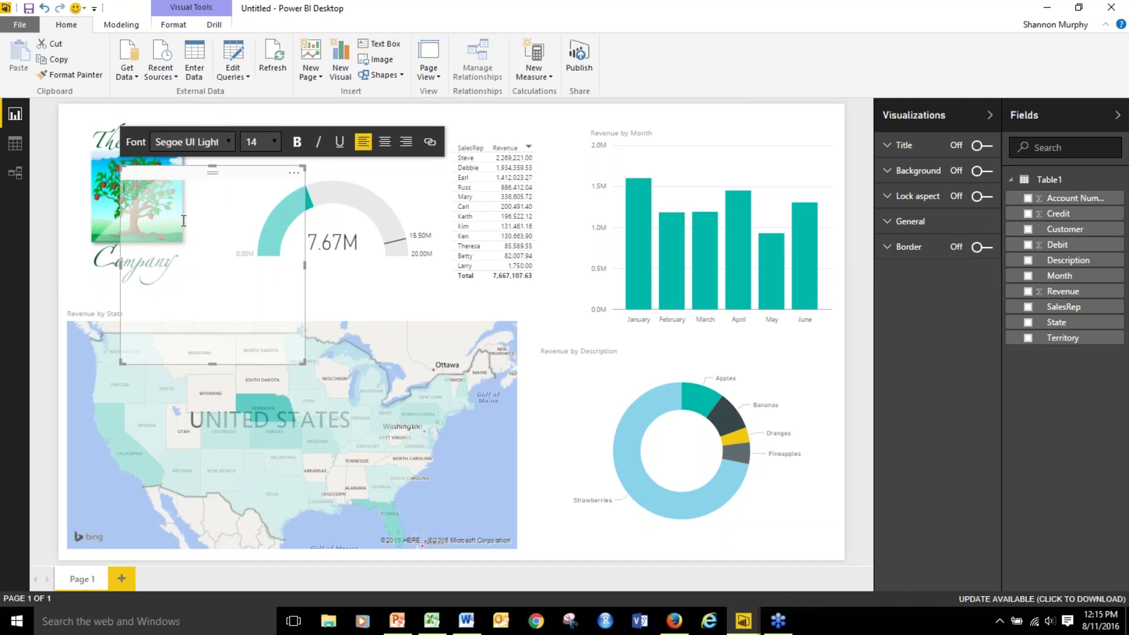
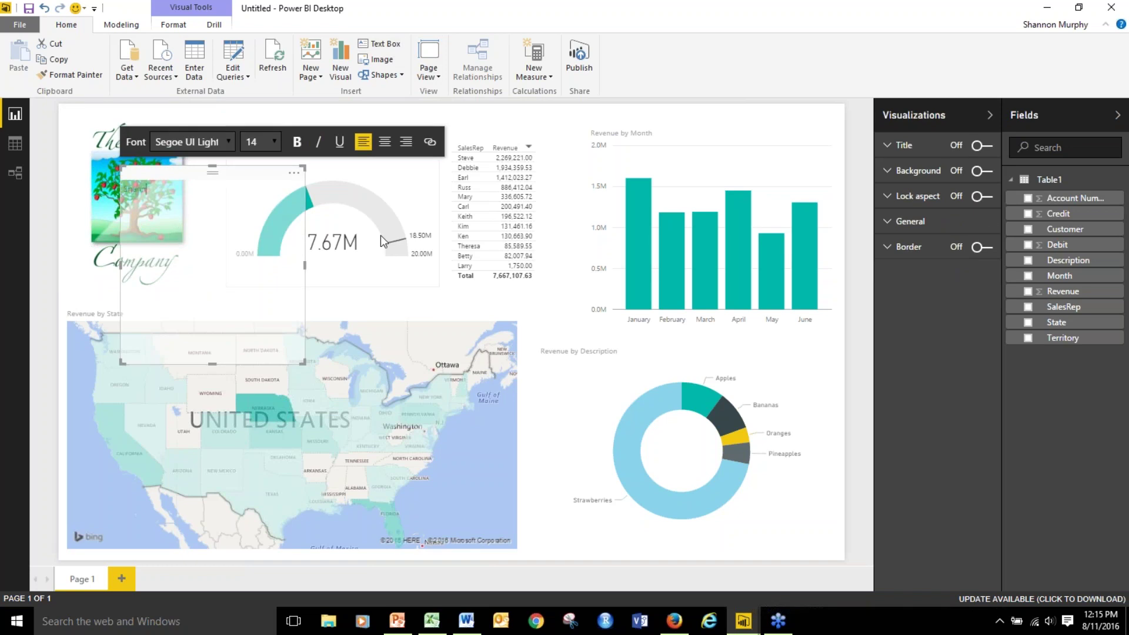
key("Return")
type("August")
type(" 11, 20")
type("16 ")
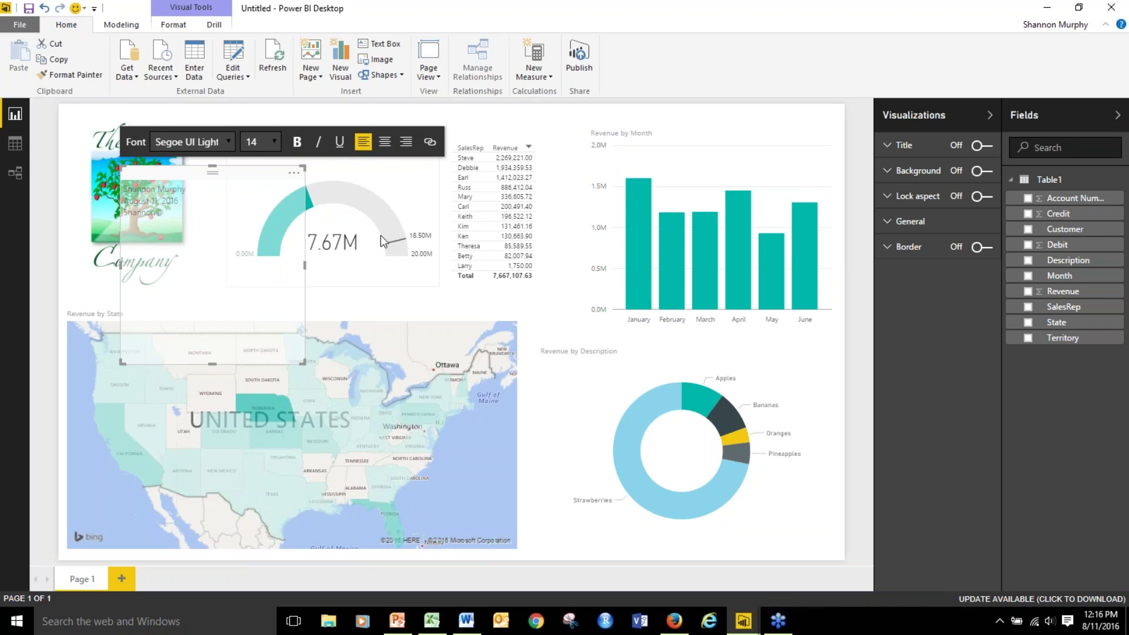
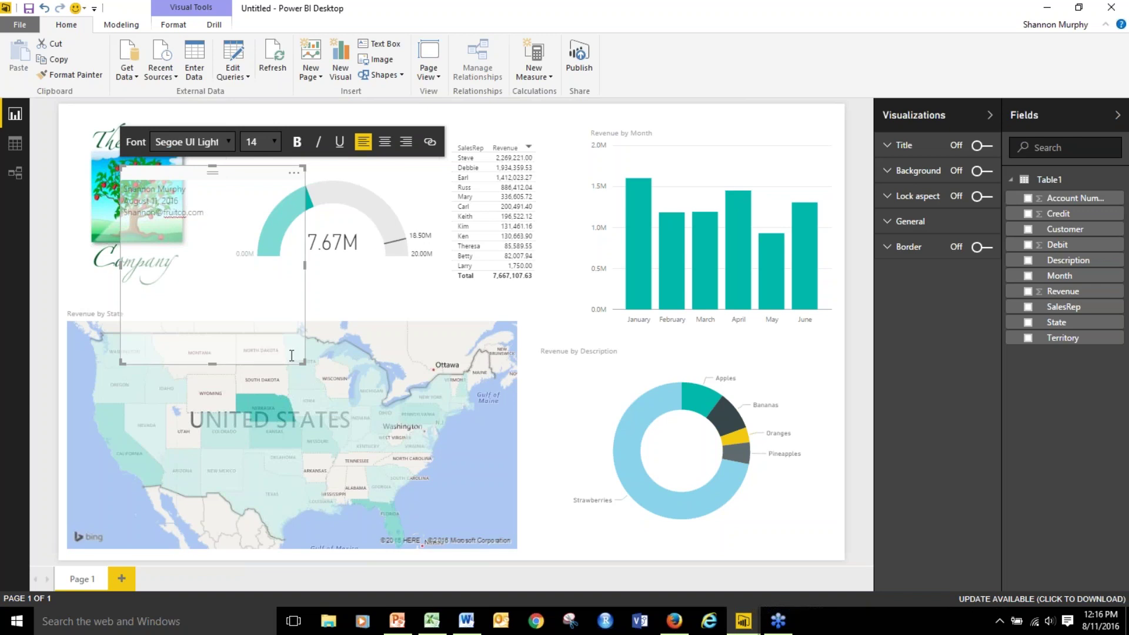
left_click_drag(303, 363, 243, 239)
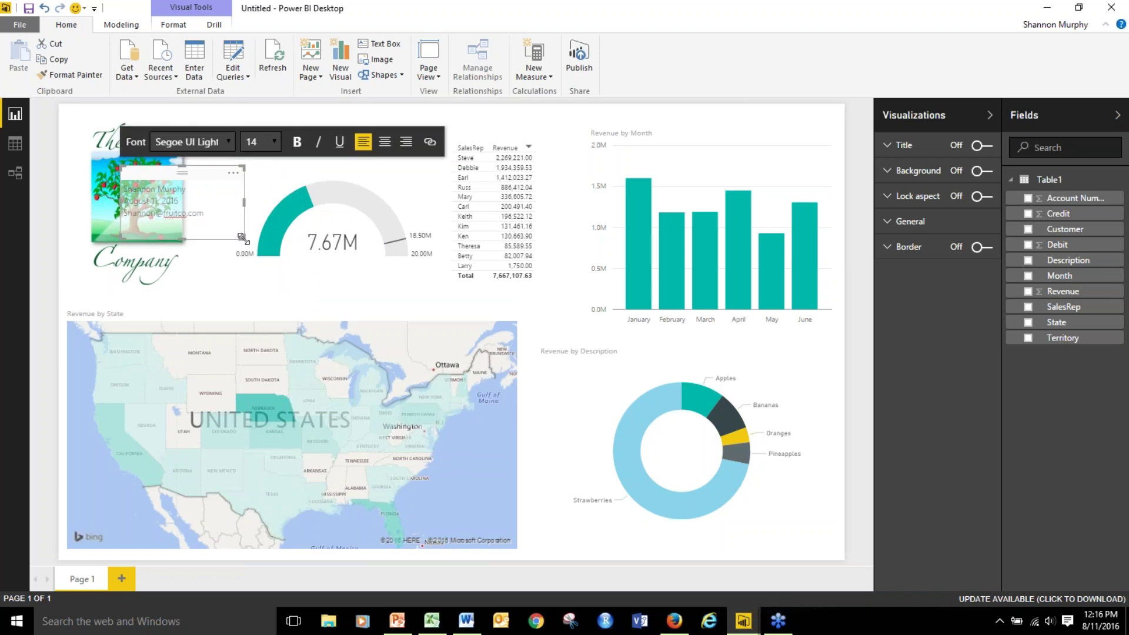
left_click_drag(207, 173, 175, 277)
left_click(175, 277)
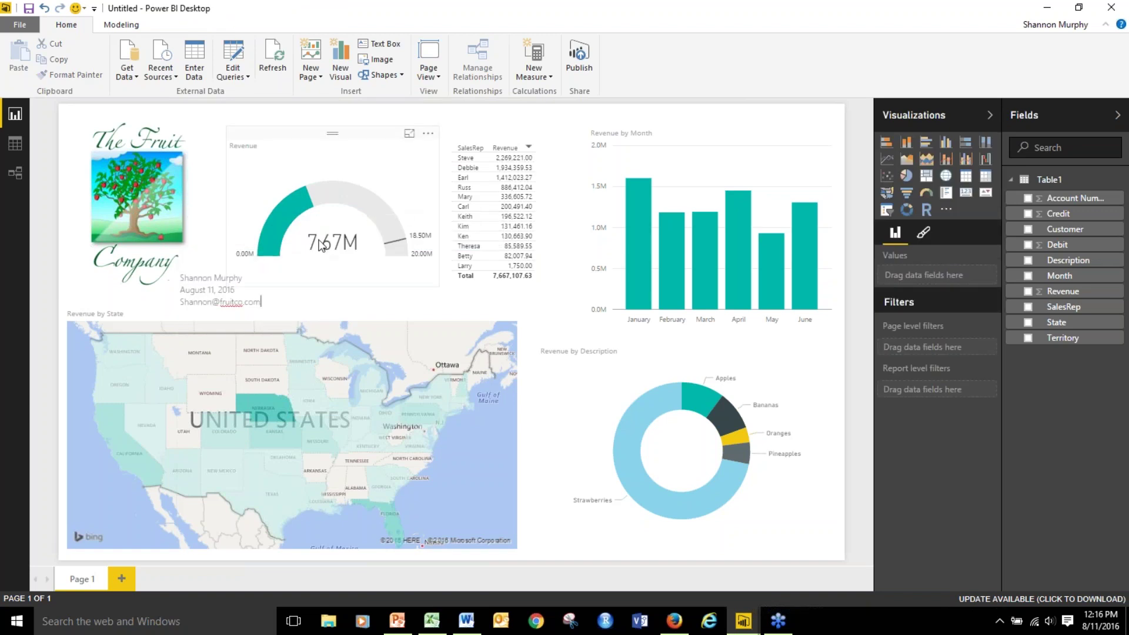
Centre the three contact lines, set them to 16 pt, and align the box beneath the logo.
left_click(244, 290)
left_click_drag(261, 303, 183, 281)
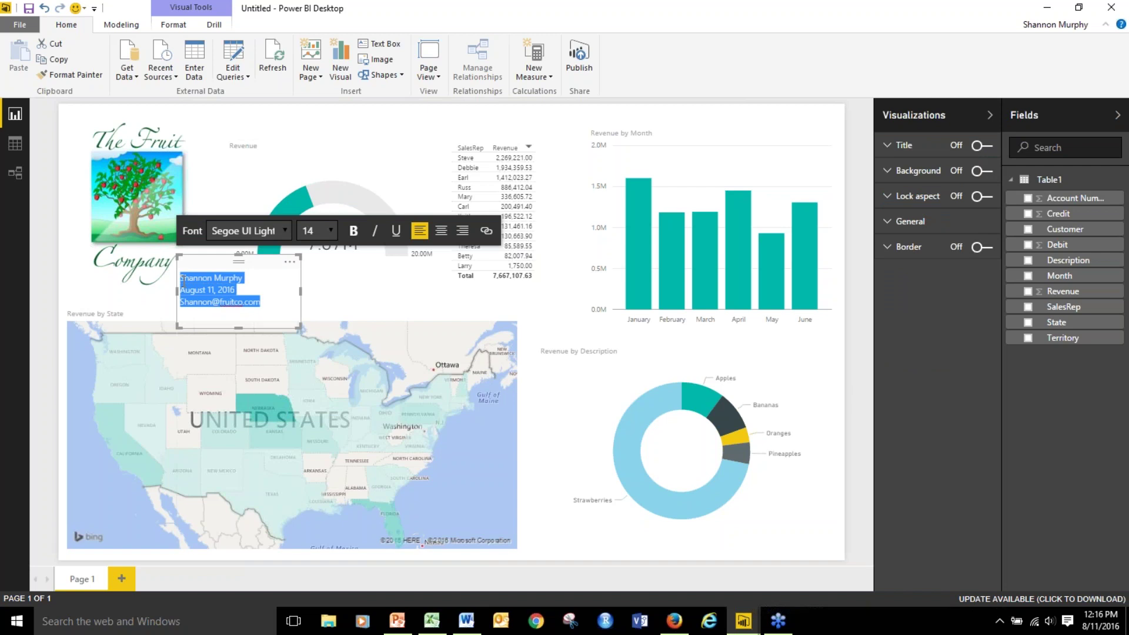
left_click(441, 230)
left_click(331, 232)
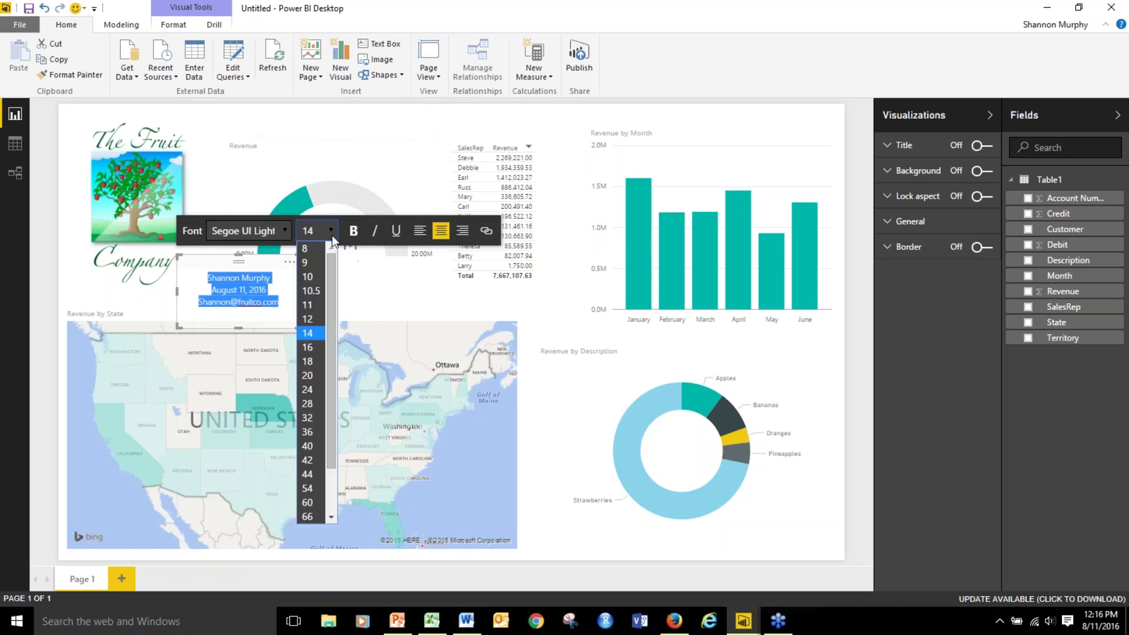
left_click(315, 347)
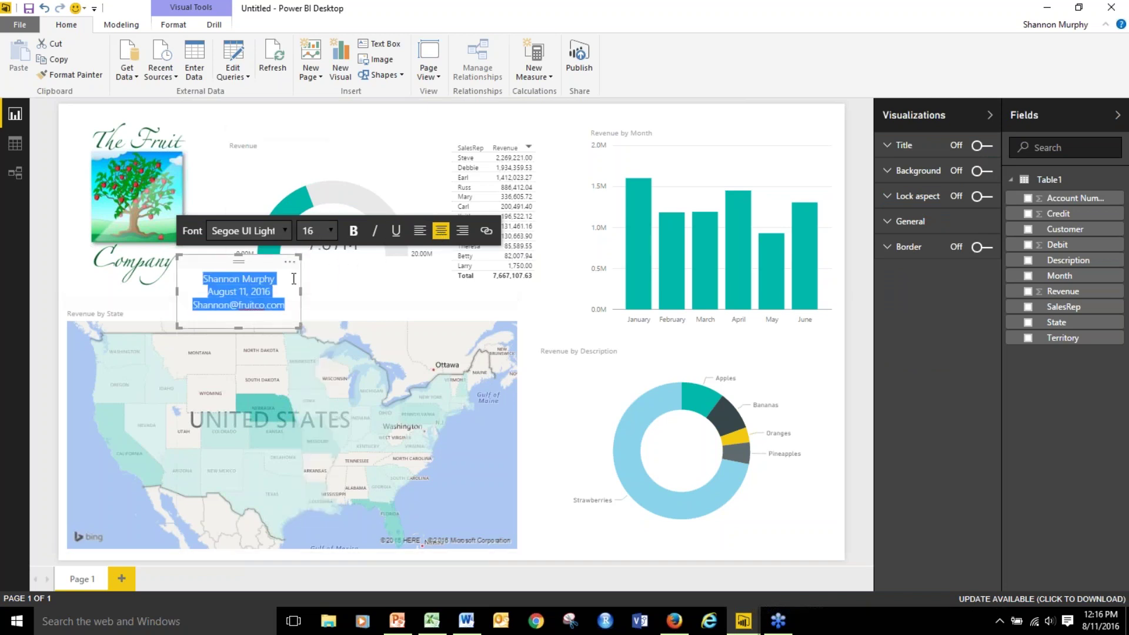
left_click(361, 302)
left_click_drag(269, 265, 165, 263)
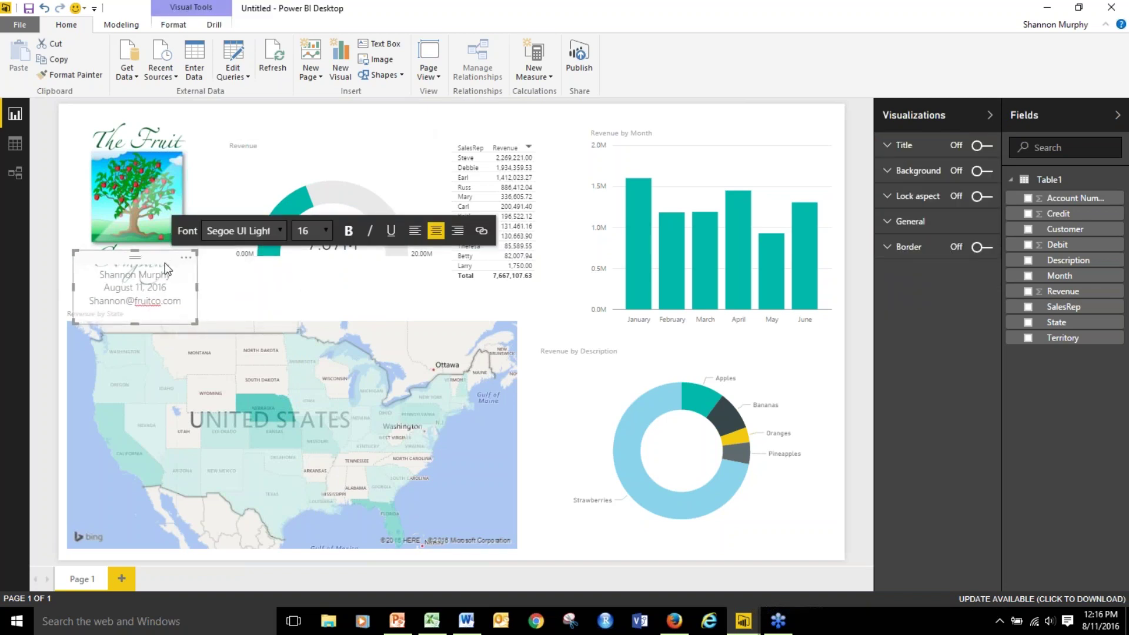
Shrink the company logo so it clears the contact text.
left_click(157, 209)
left_click_drag(215, 105, 167, 115)
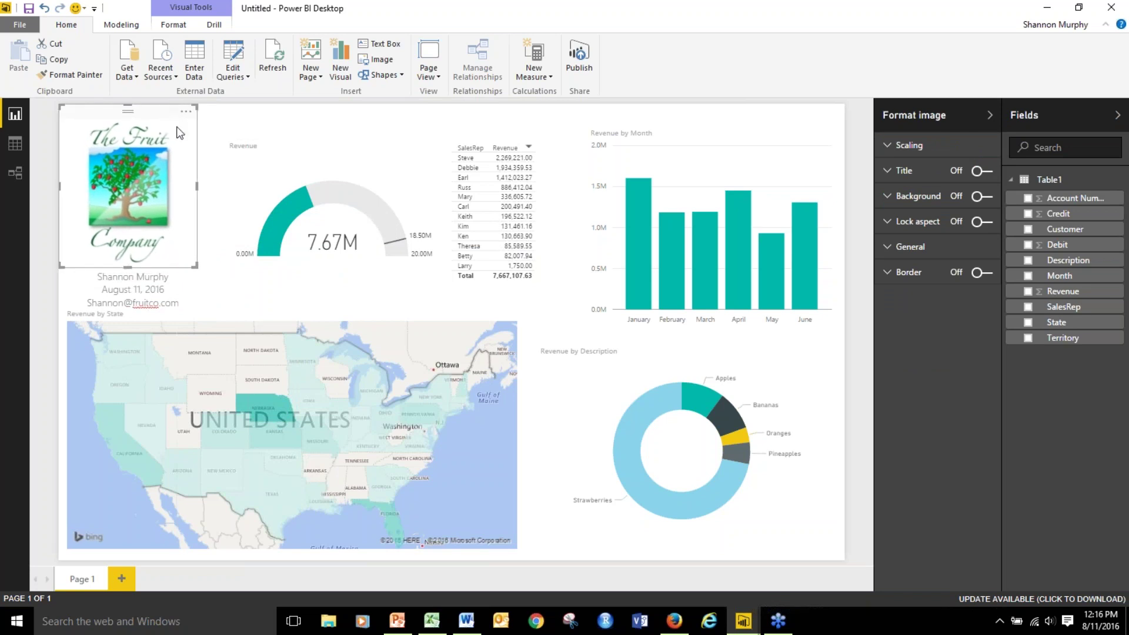
left_click(274, 298)
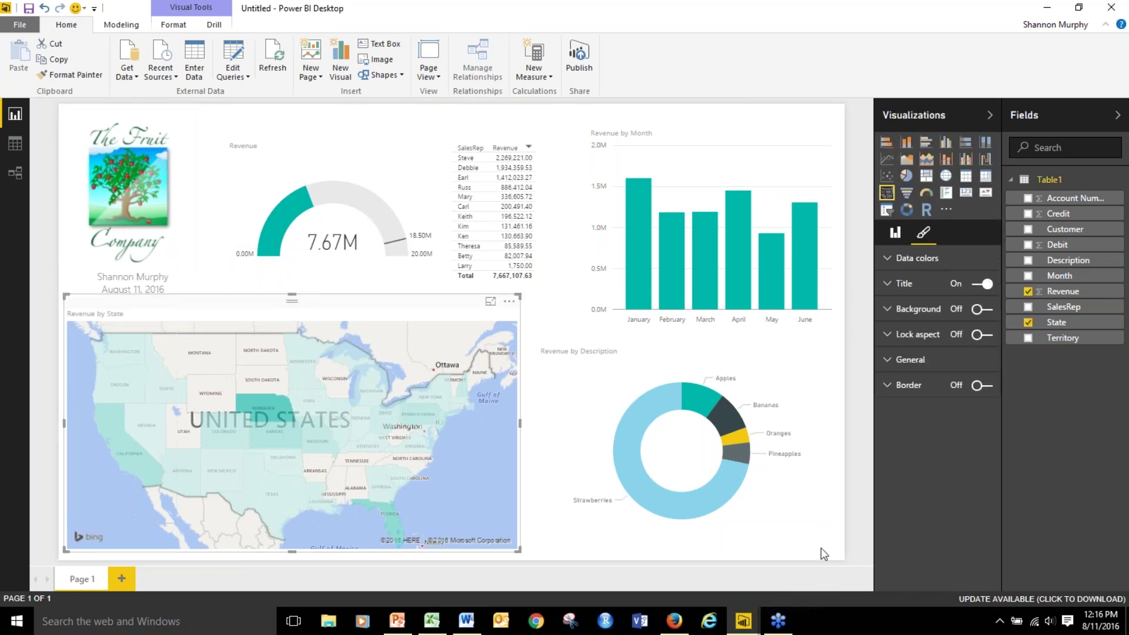
left_click(783, 511)
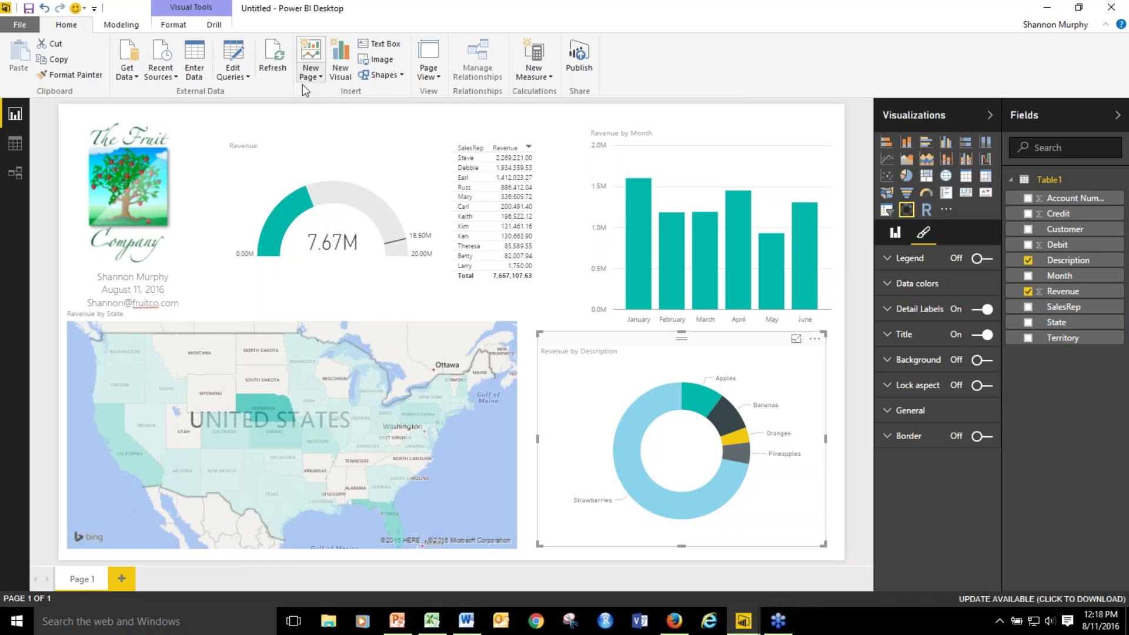
Set the Revenue gauge's data labels to black with a 10 pt text size.
left_click(299, 151)
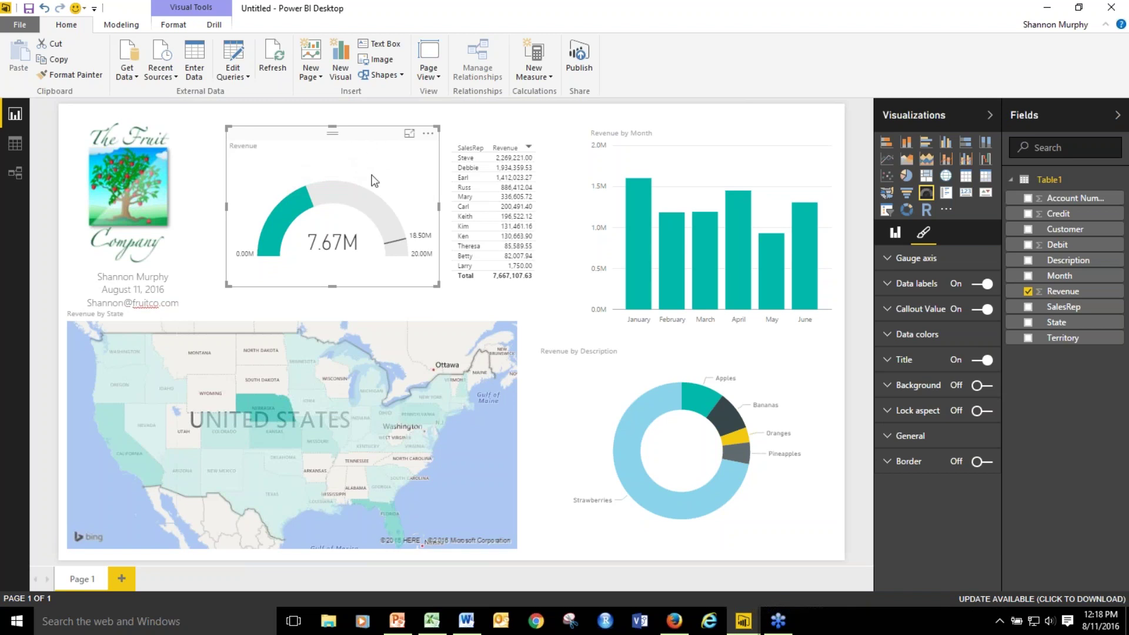
left_click(888, 287)
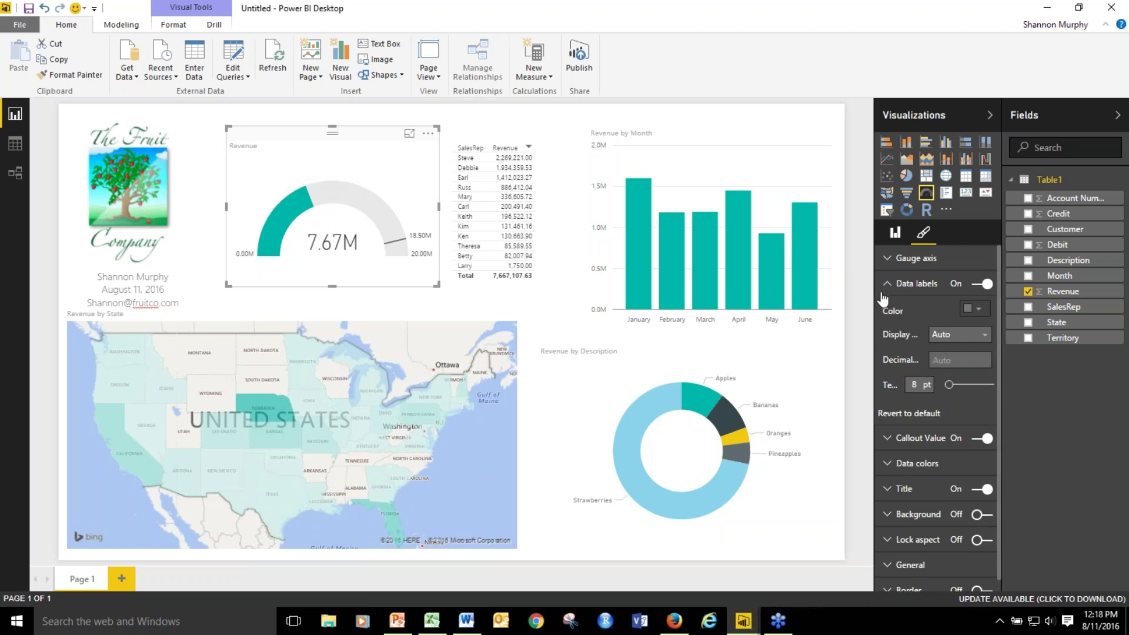
left_click(980, 312)
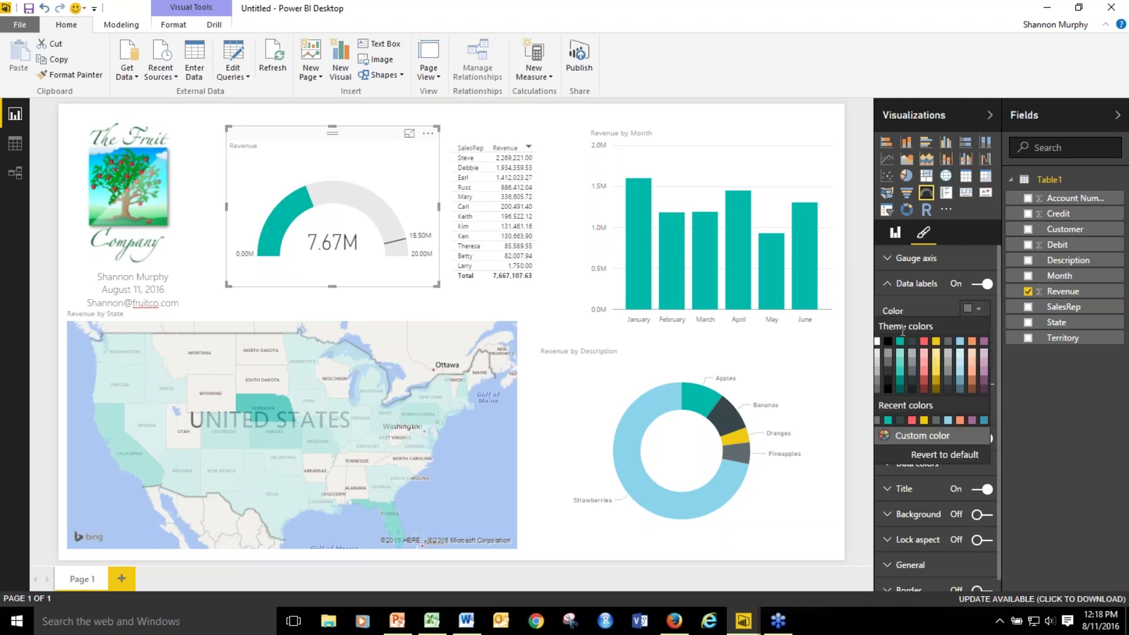
left_click(888, 341)
left_click(921, 379)
key("BackSpace")
type("10")
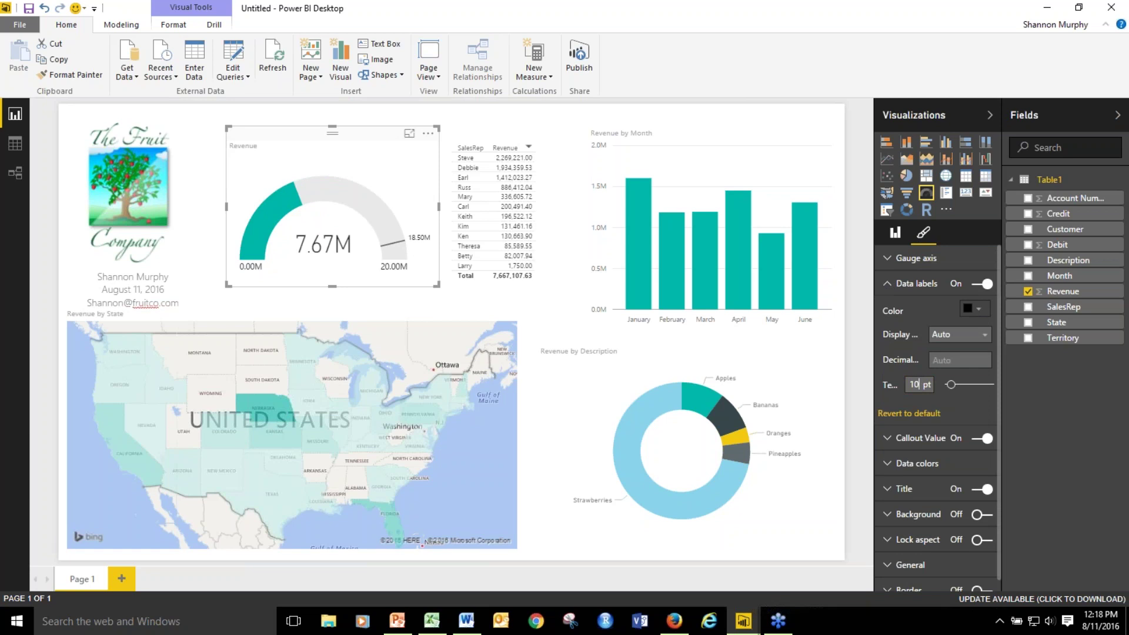
left_click(889, 286)
Replace the gauge's yellow fill with a custom red hex colour, correcting the code once.
left_click(889, 336)
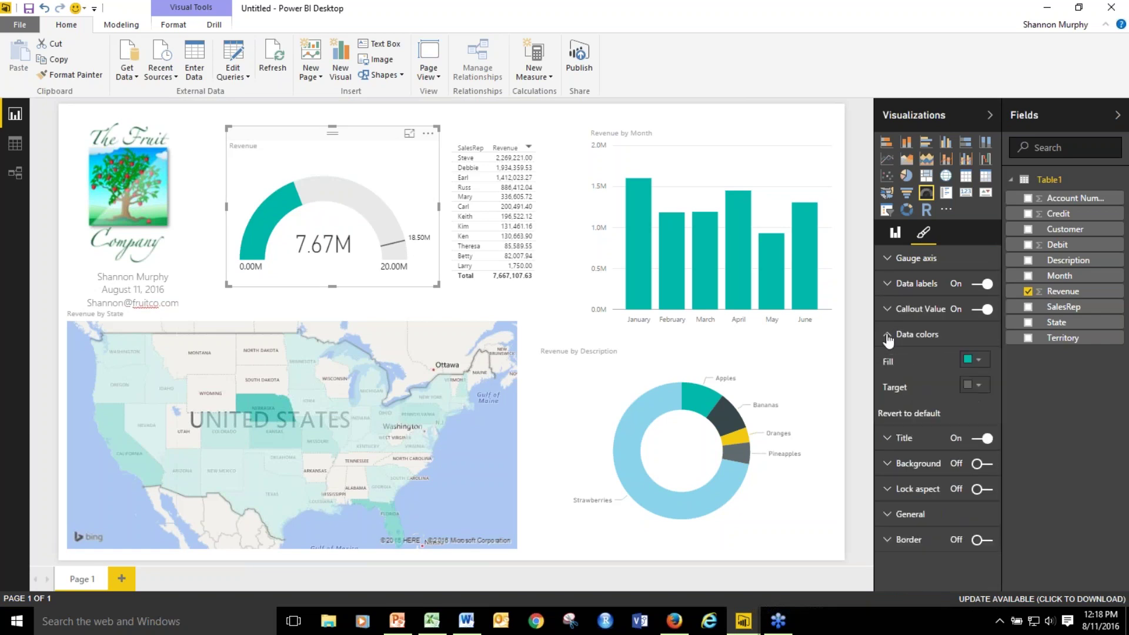
left_click(979, 360)
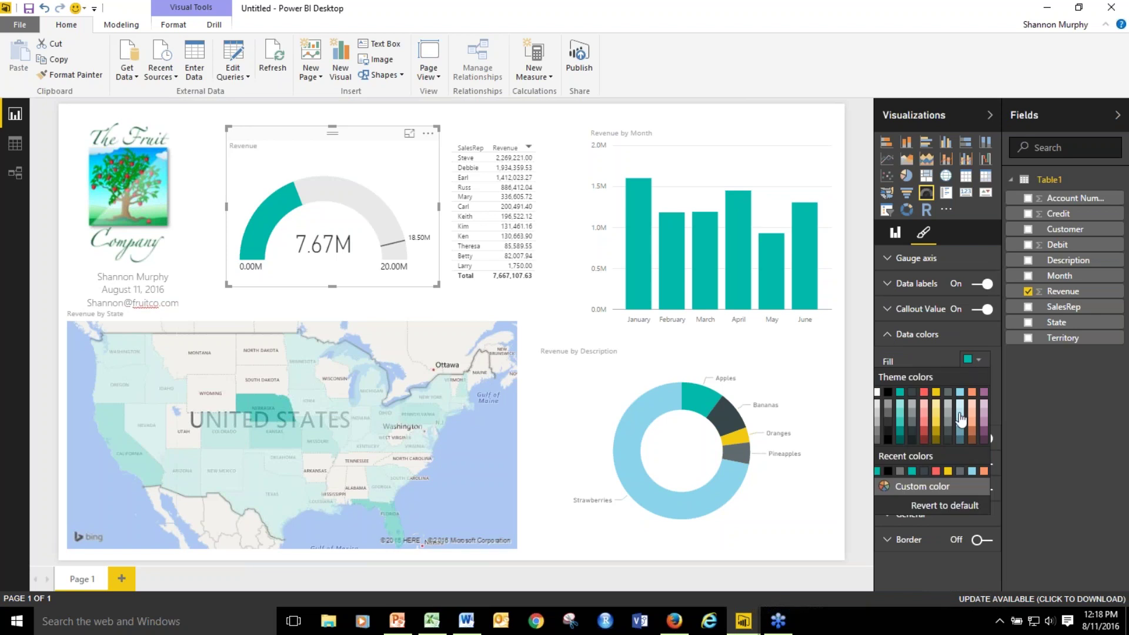
left_click(899, 482)
double_click(918, 501)
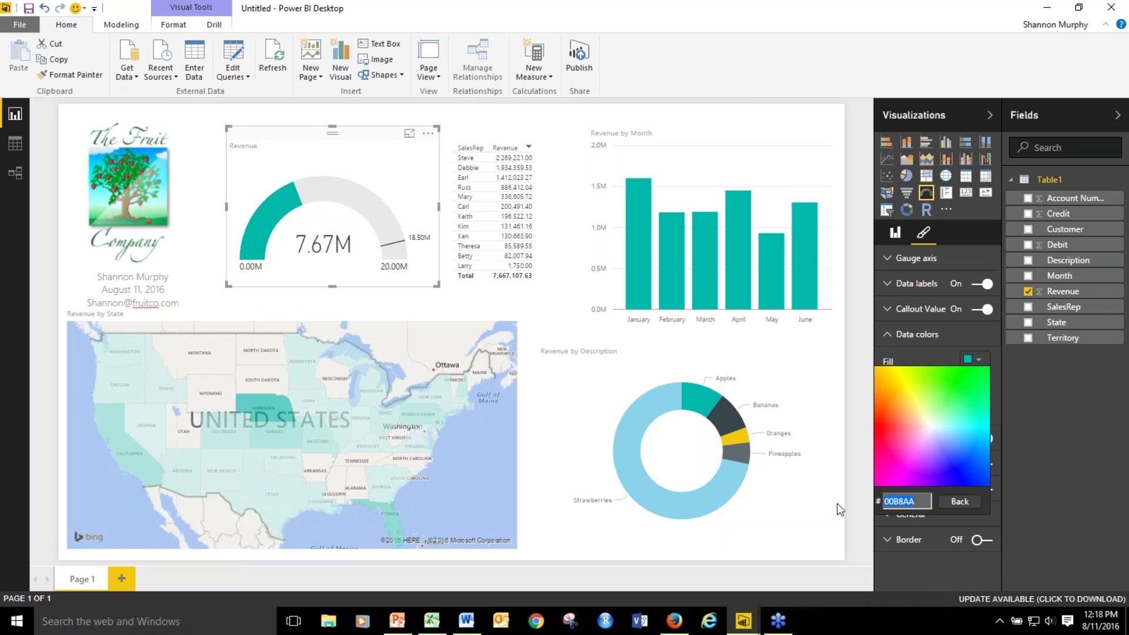
type("EDE")
key("Return")
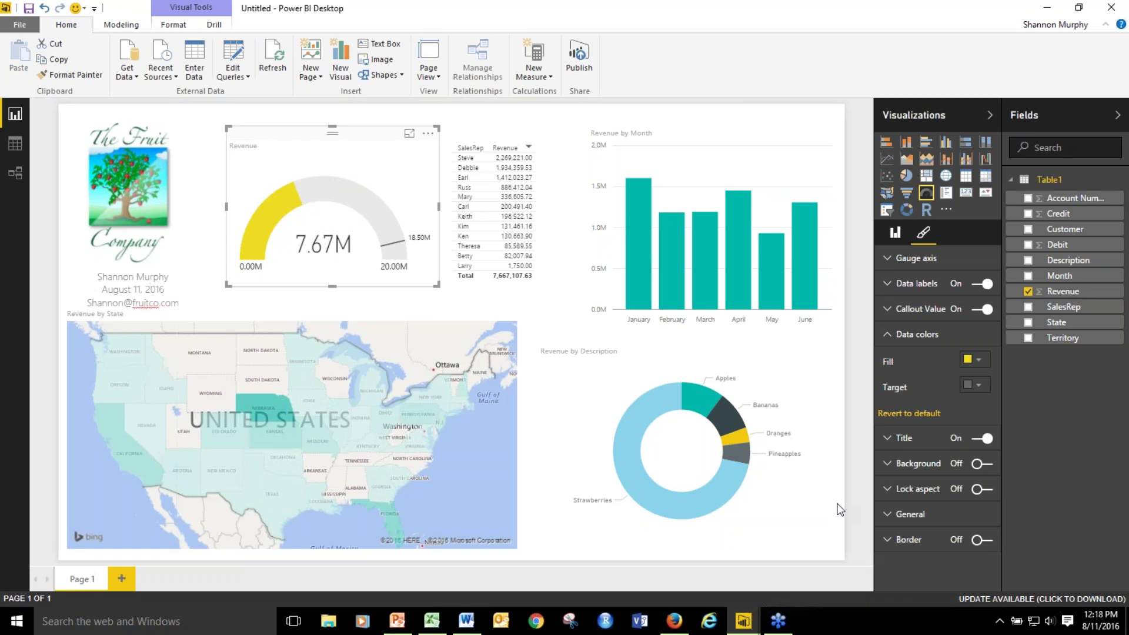
left_click(979, 361)
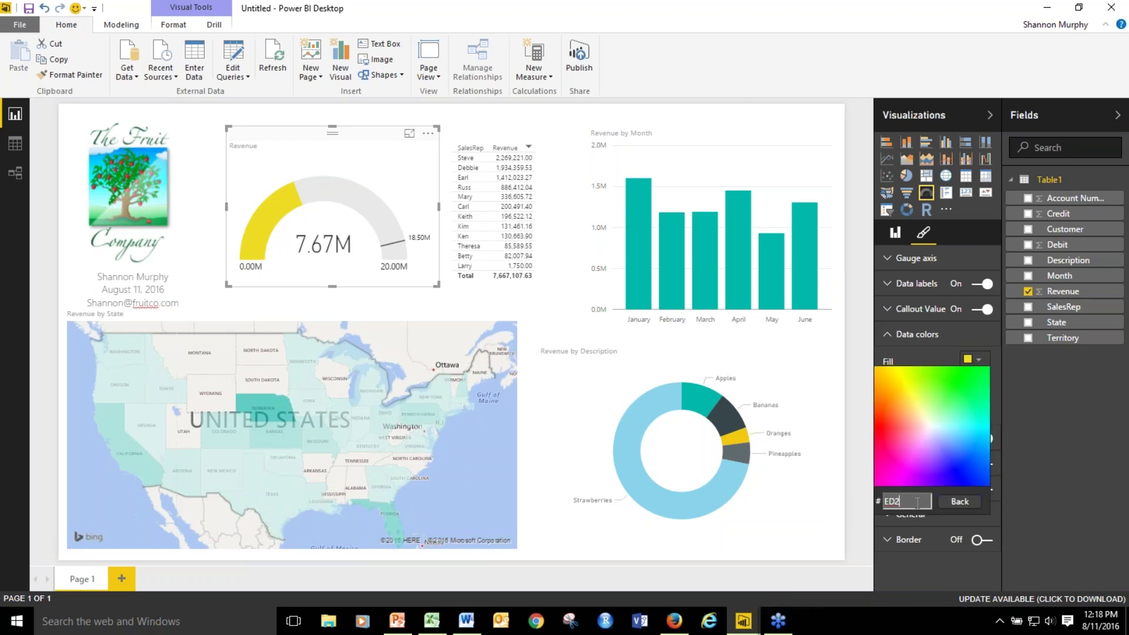
type("D3")
key("Return")
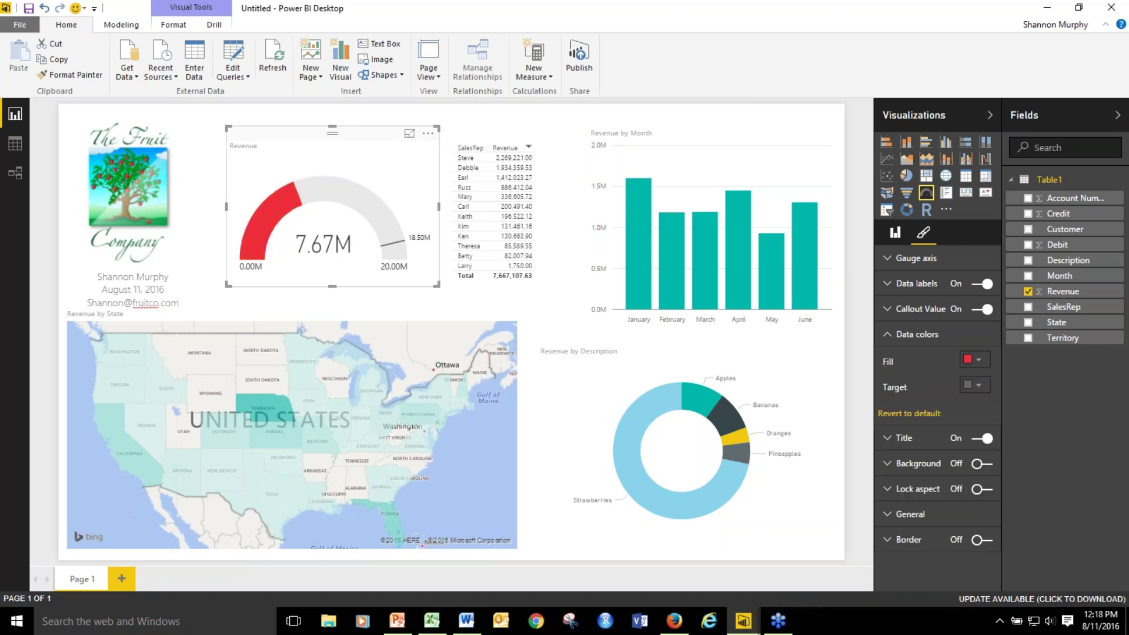
mouse_move(269, 207)
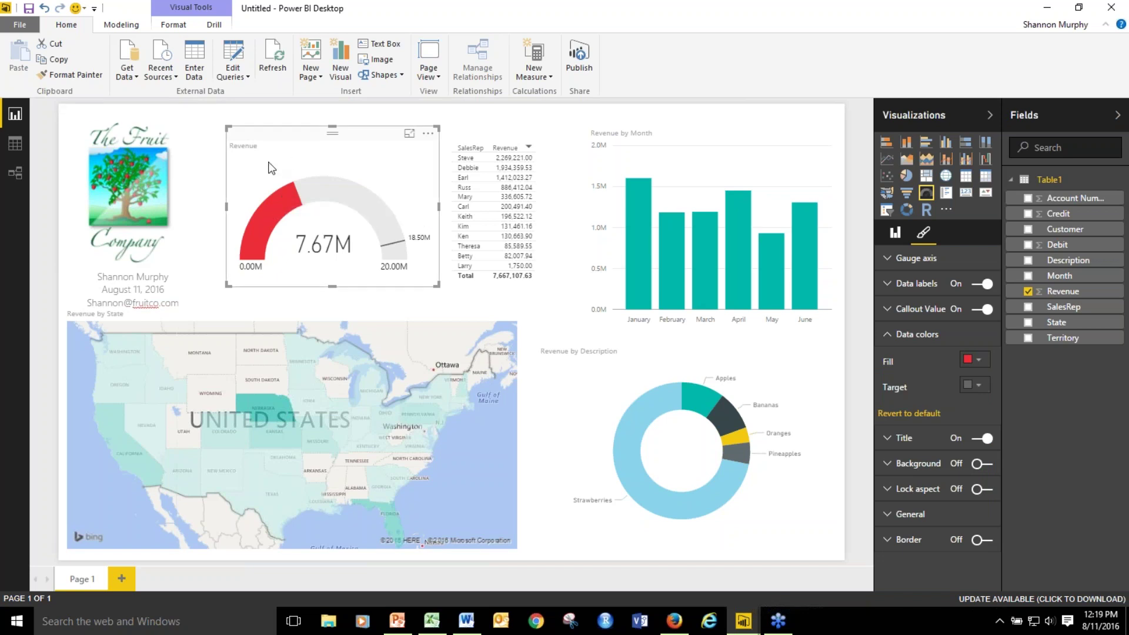
left_click(890, 337)
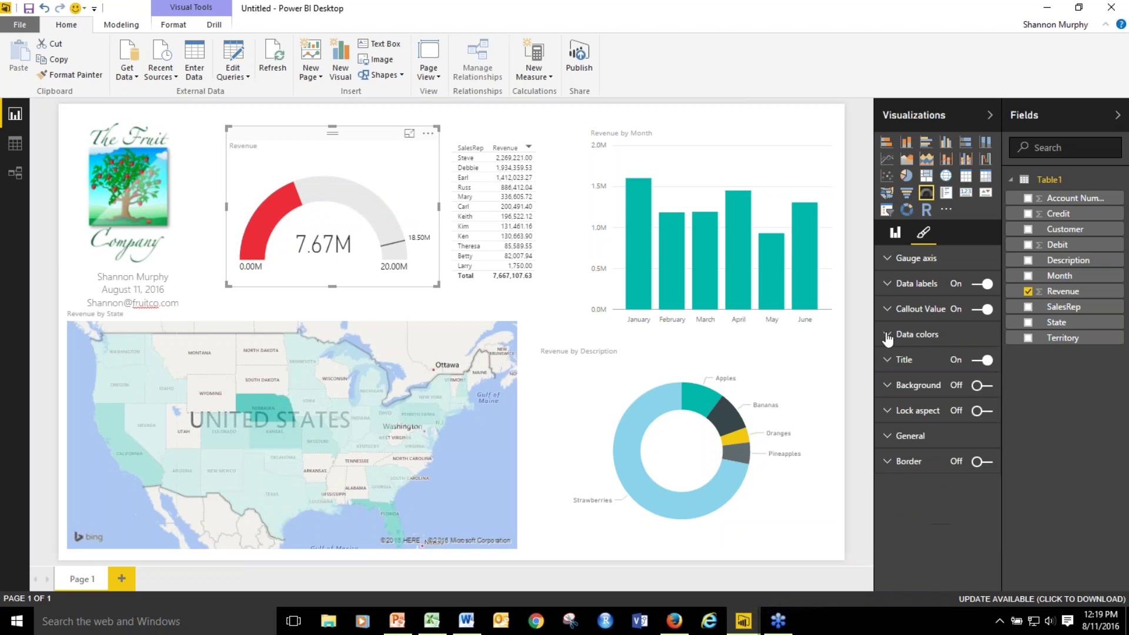
Append 'June 2016' to the gauge title and make the title black at 12 pt.
left_click(891, 364)
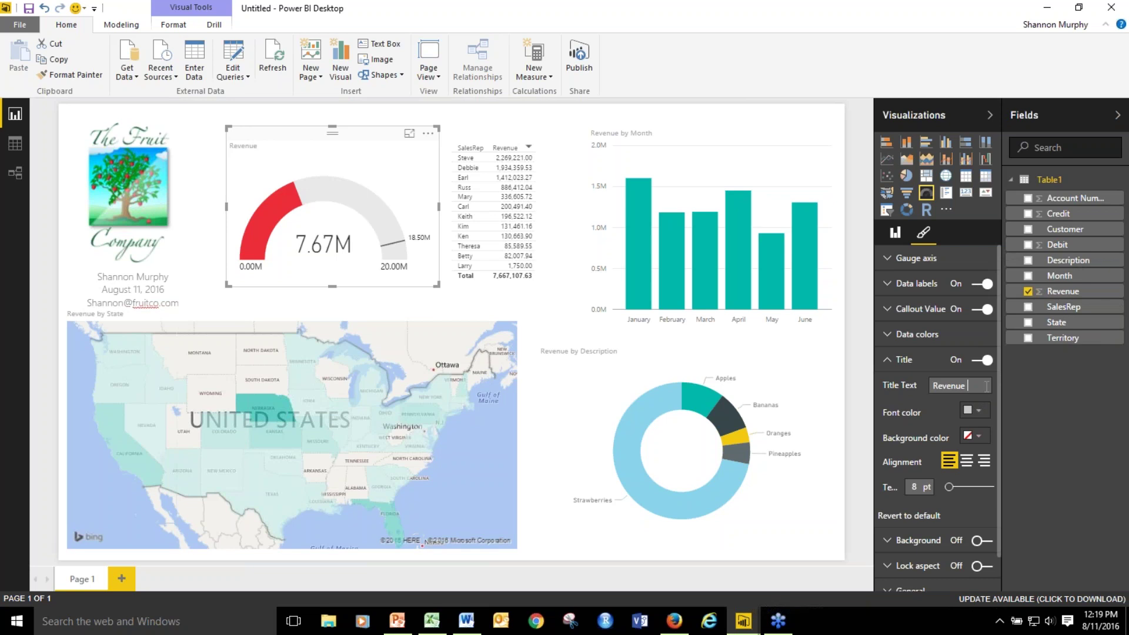
type("June 2016")
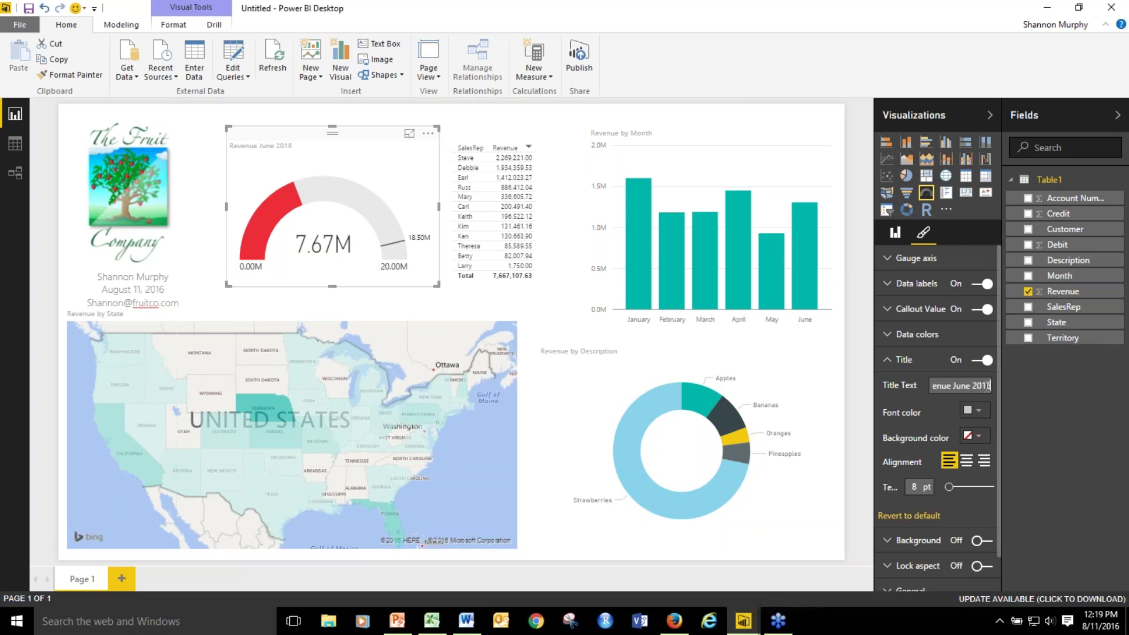
left_click(973, 410)
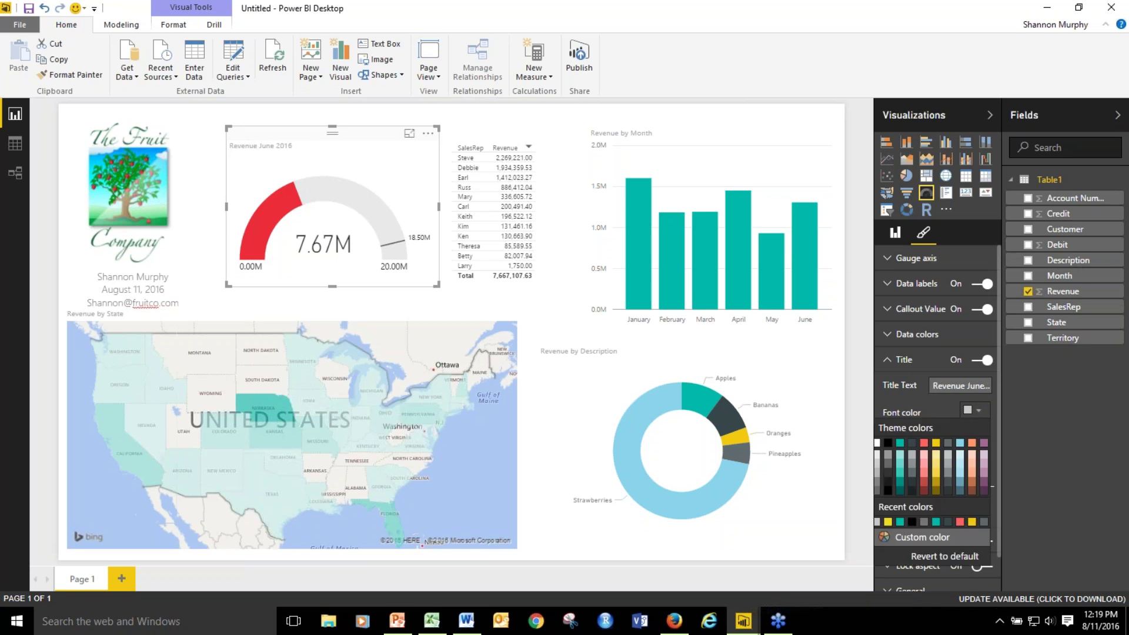
left_click(888, 442)
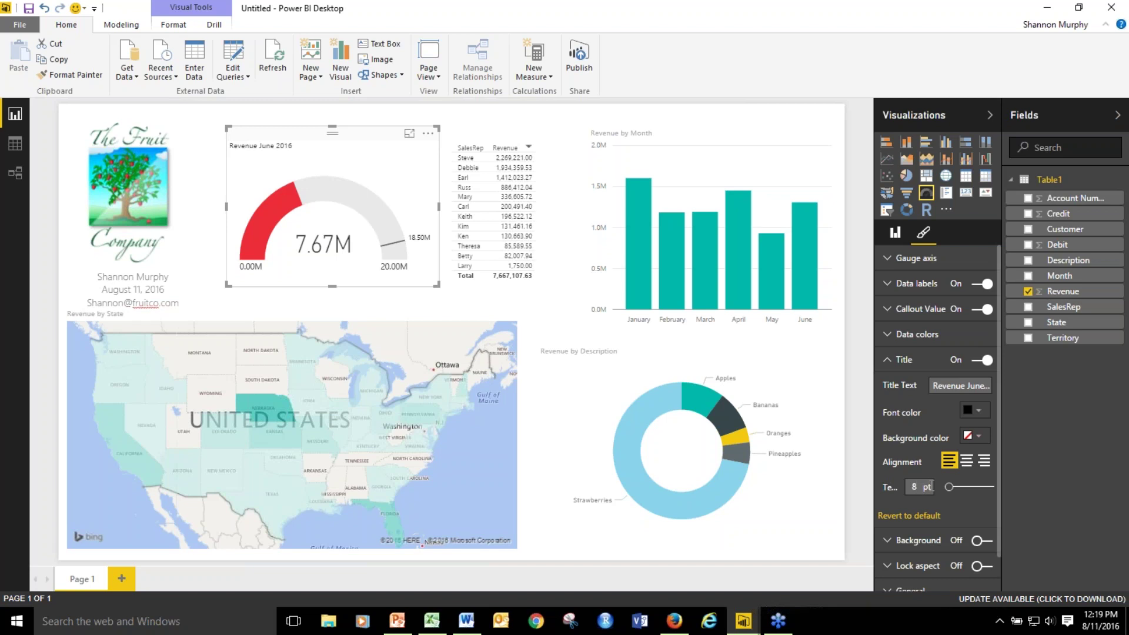
type("12")
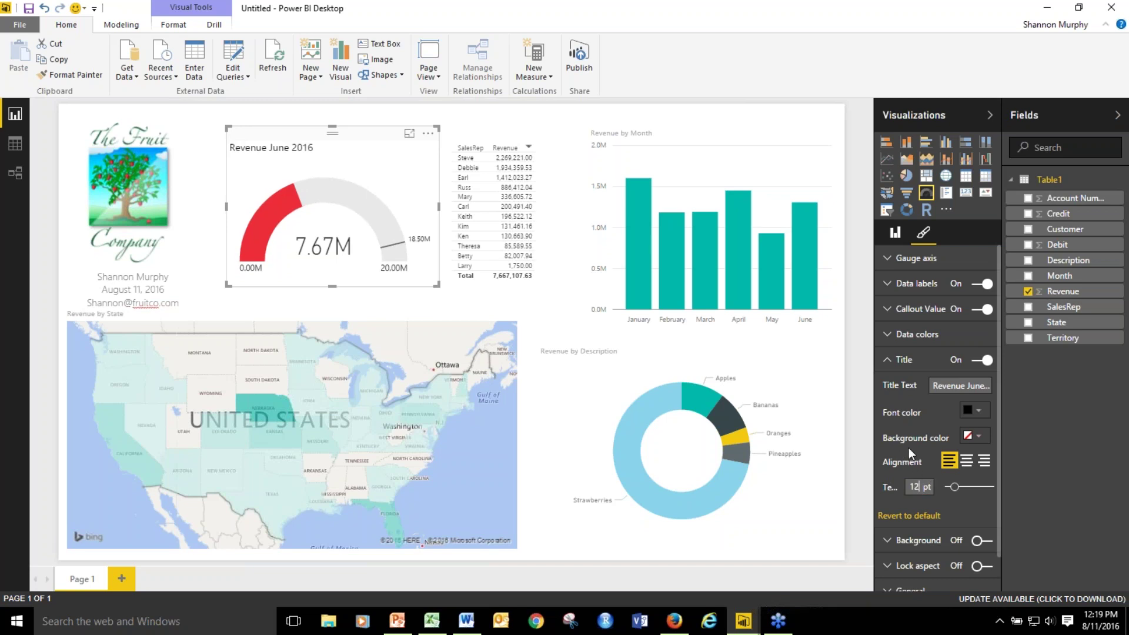
Switch the gauge background On and select the FFF value in its custom colour field.
left_click(895, 361)
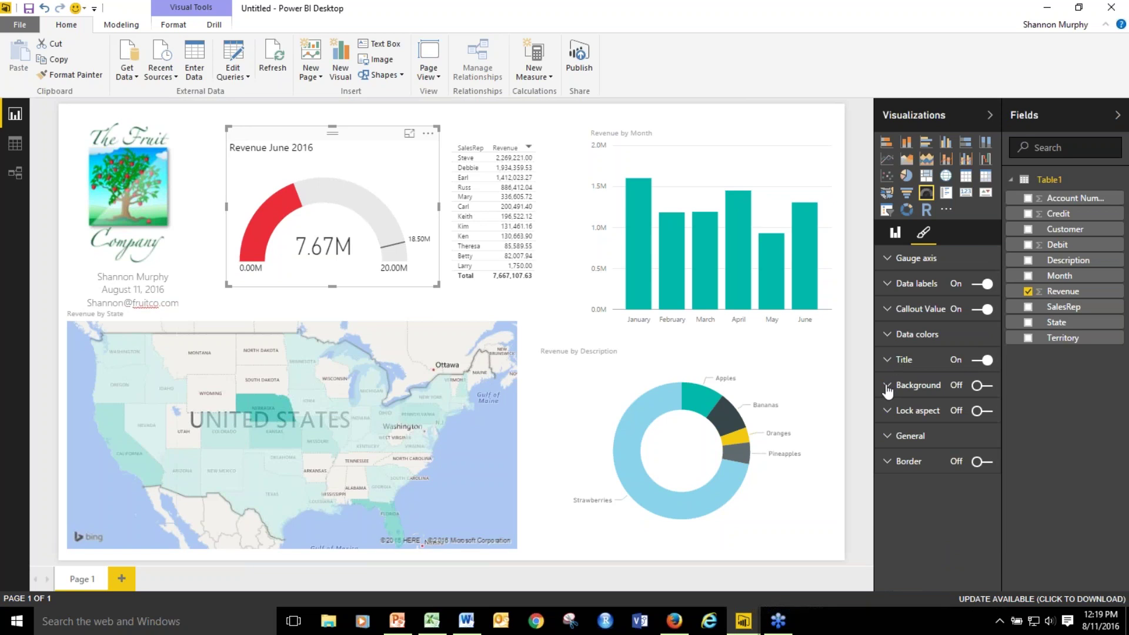
left_click(888, 386)
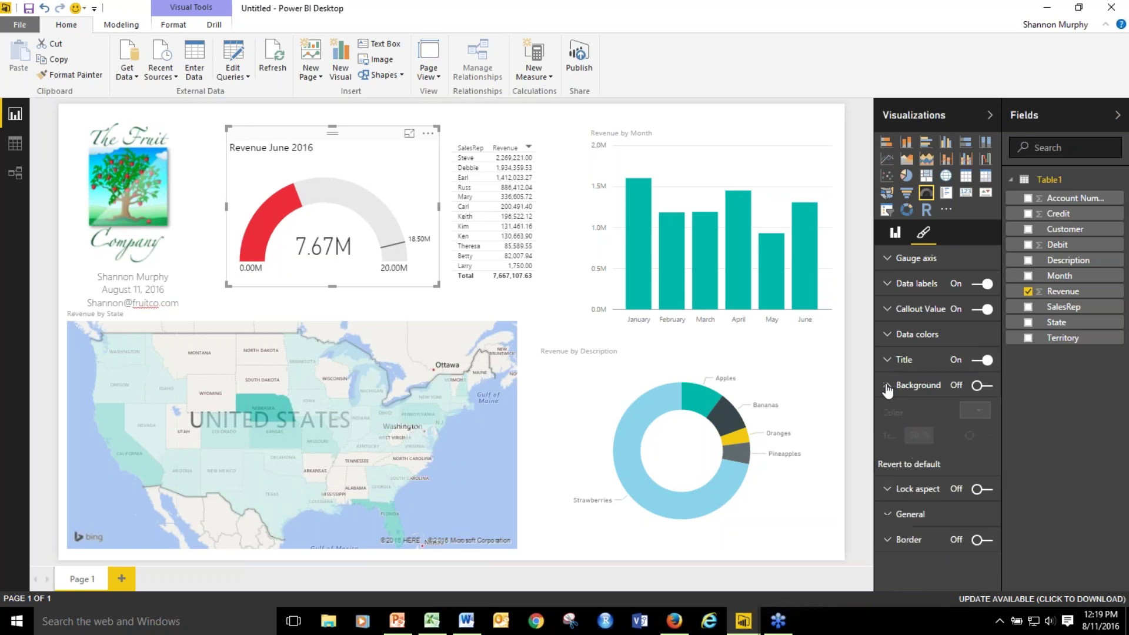
left_click(976, 386)
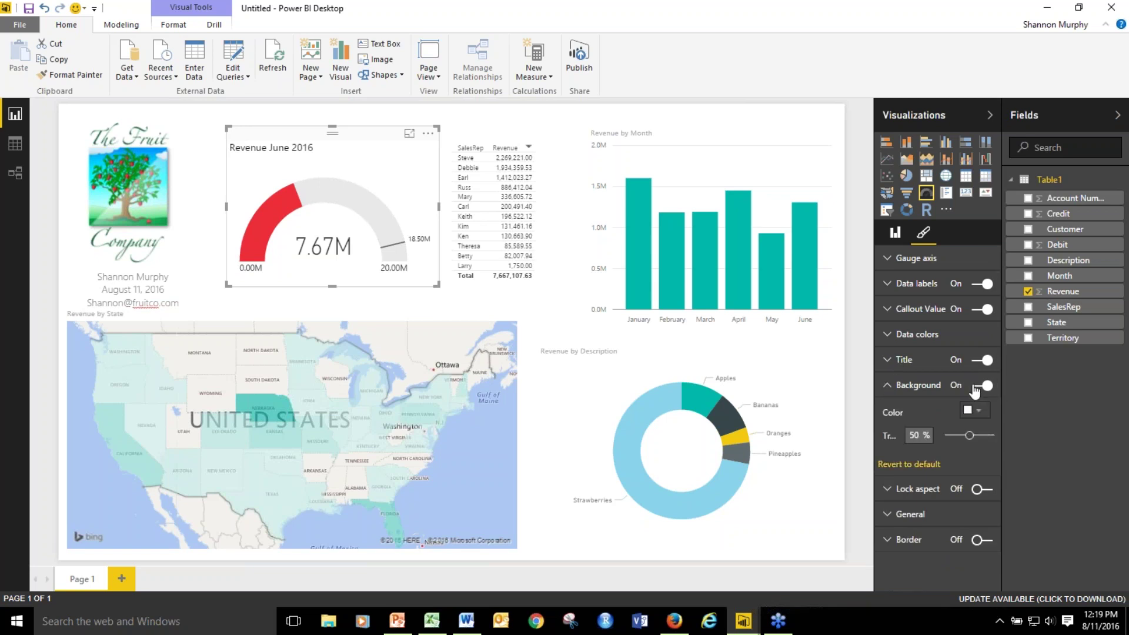
left_click(982, 415)
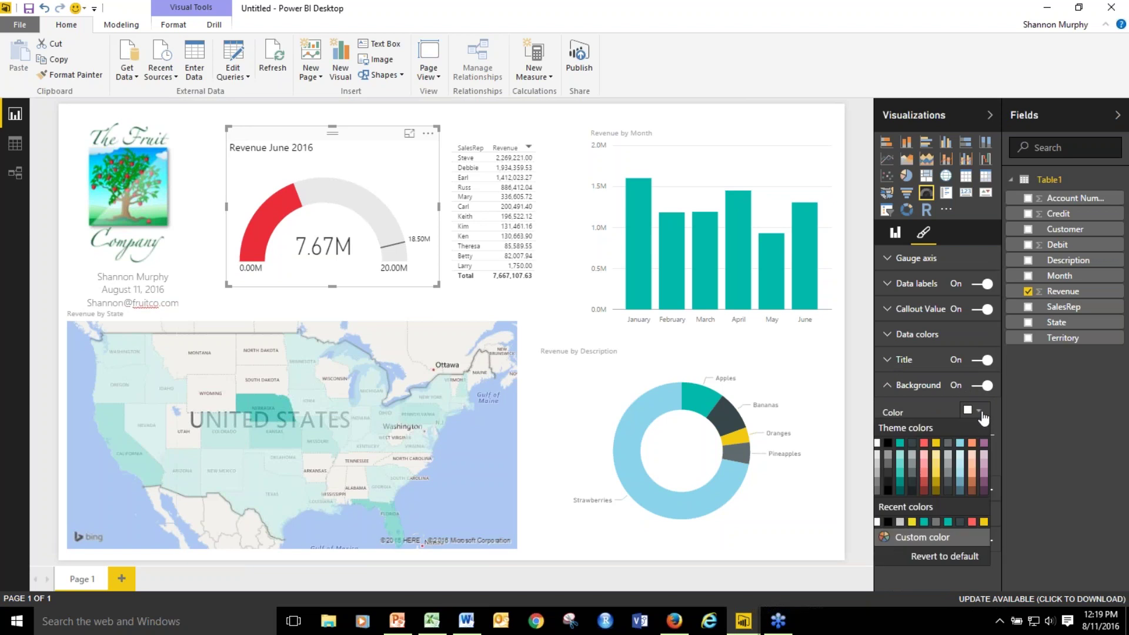
left_click(958, 543)
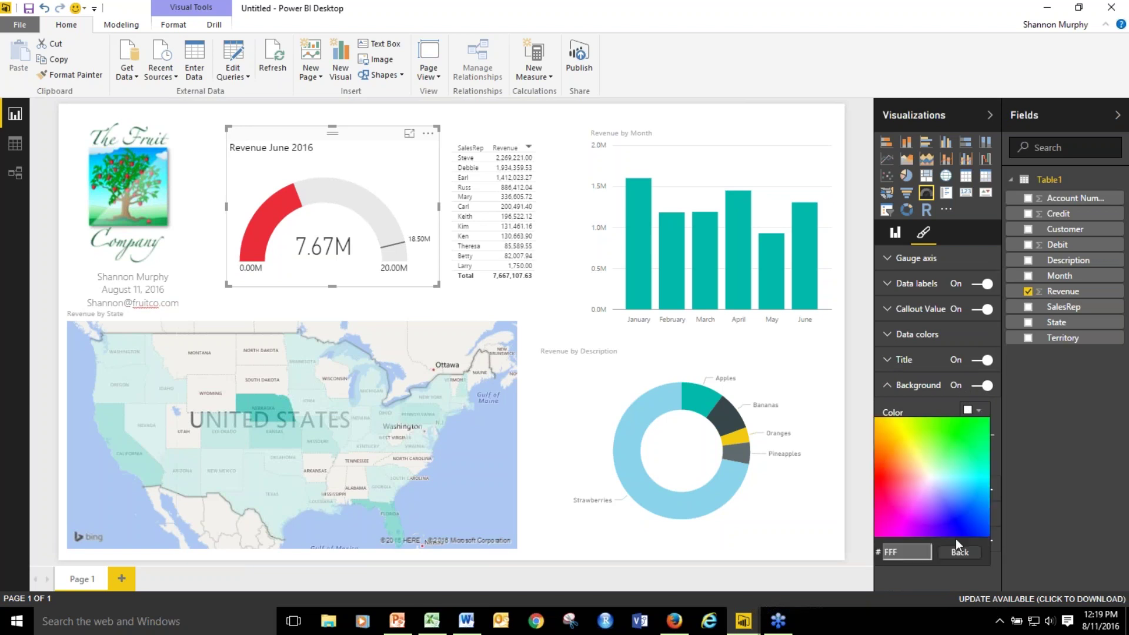
left_click_drag(927, 552, 832, 554)
Copy the Blue code 02CFFF from LogoColors.docx in Word, then return to Power BI.
left_click(466, 620)
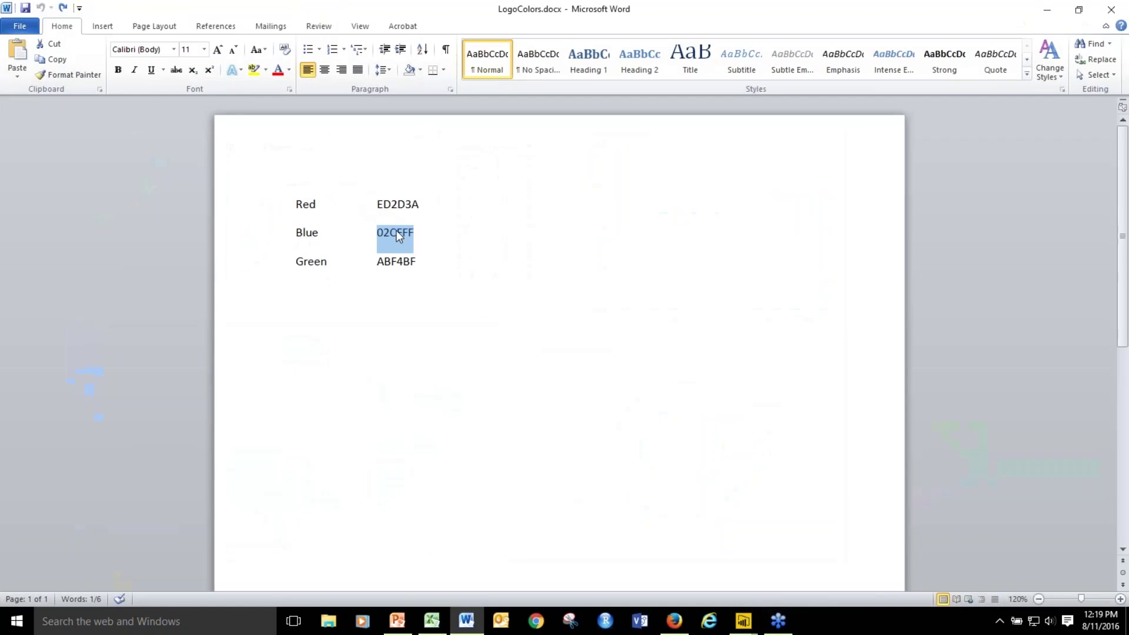
right_click(404, 239)
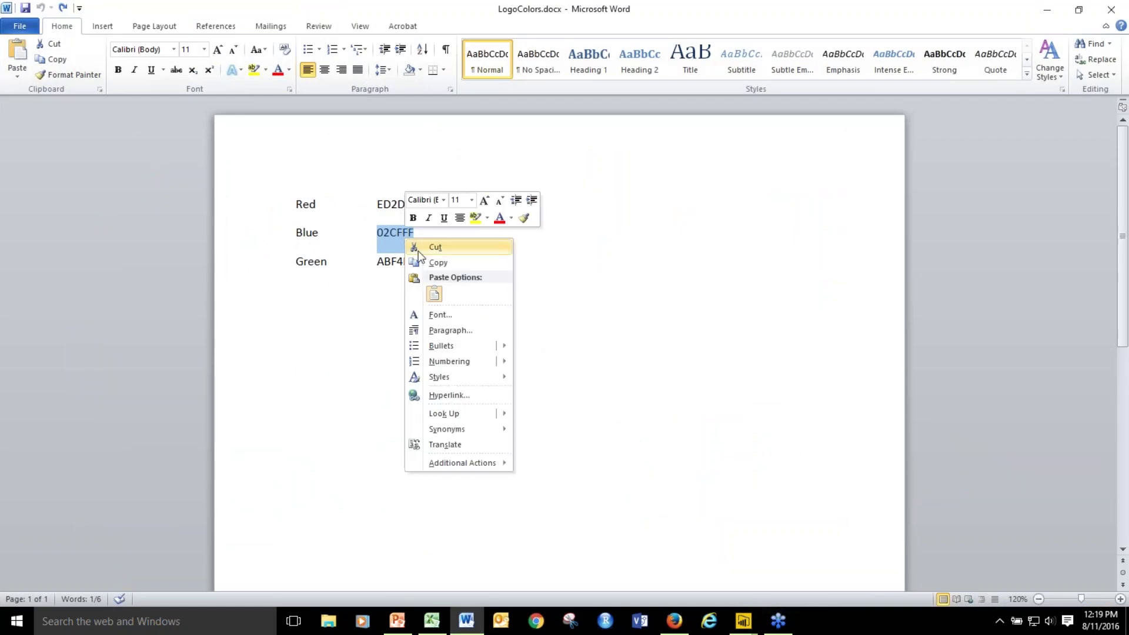
left_click(438, 263)
key("alt+Tab")
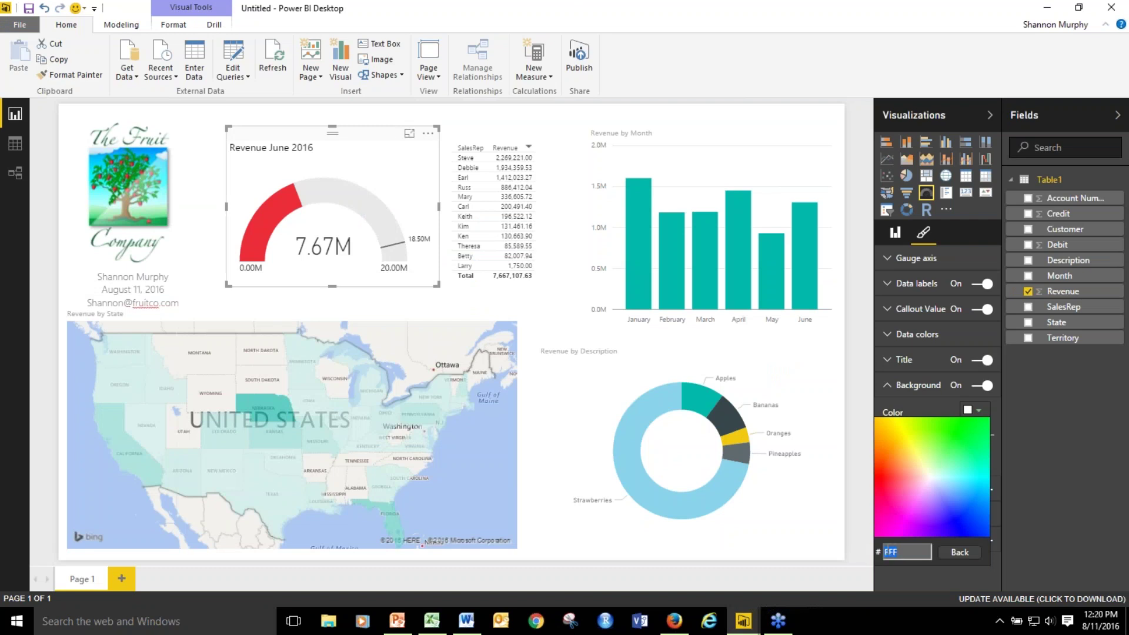
Apply the light blue shade as the gauge background, then select the sales rep table.
left_click(924, 516)
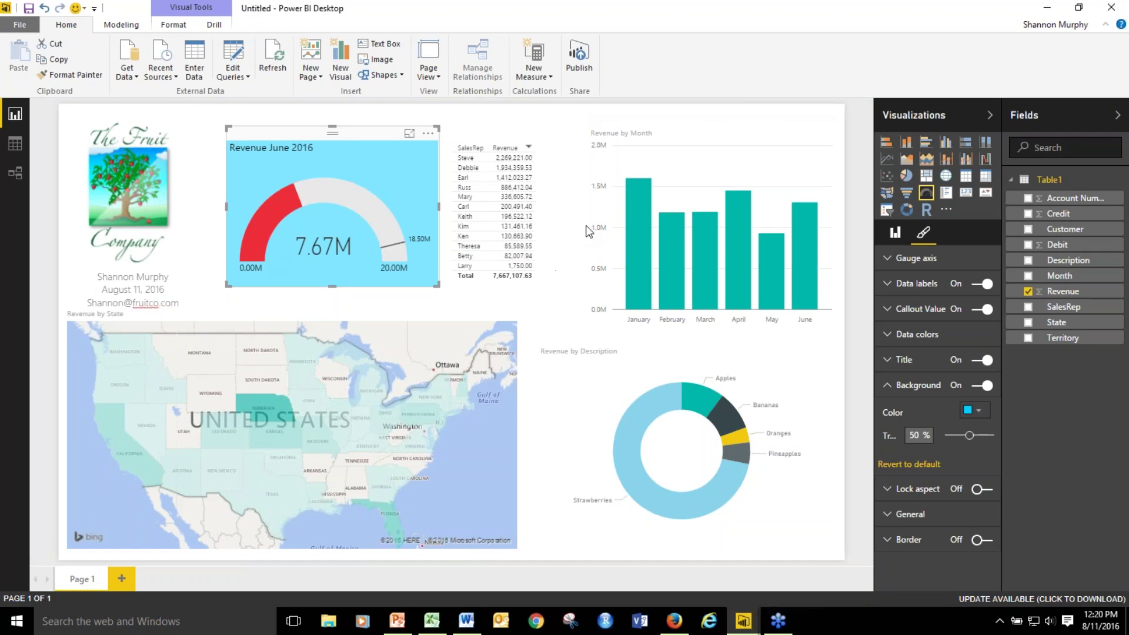
left_click(526, 218)
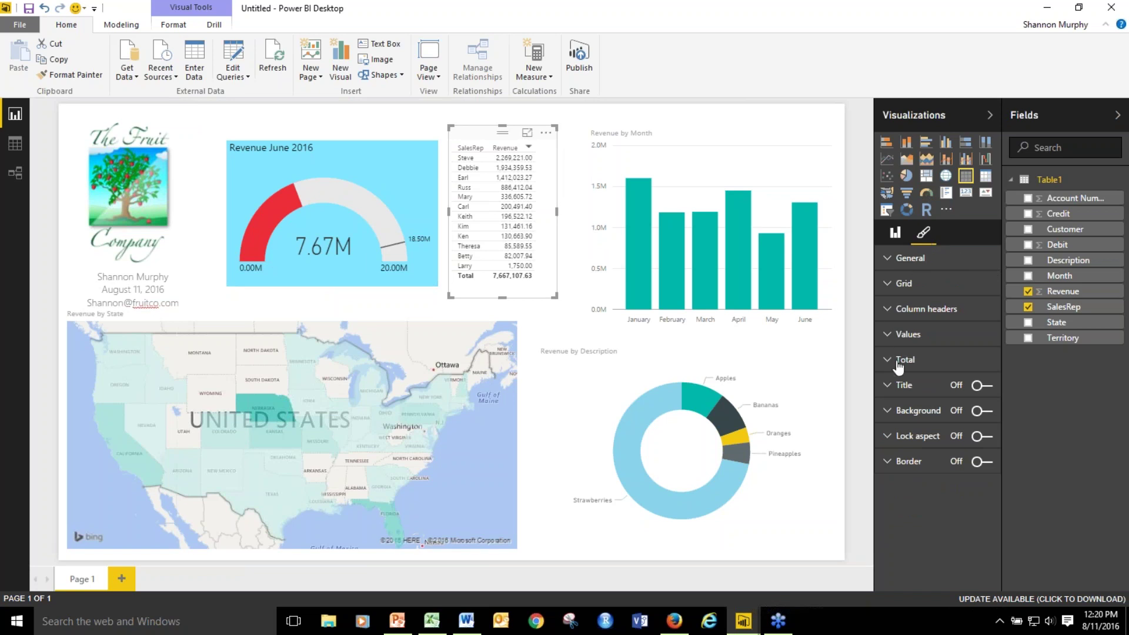
Give the table a black 12 pt 'Revenue By Sales Rep' title and enlarge it slightly.
left_click(886, 386)
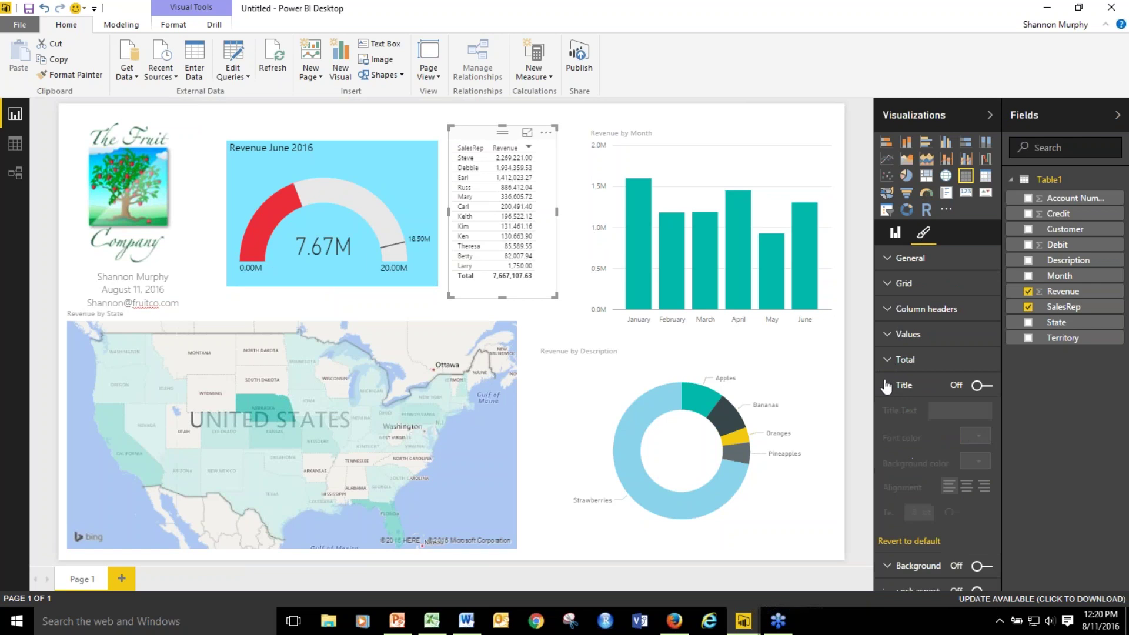
left_click(981, 386)
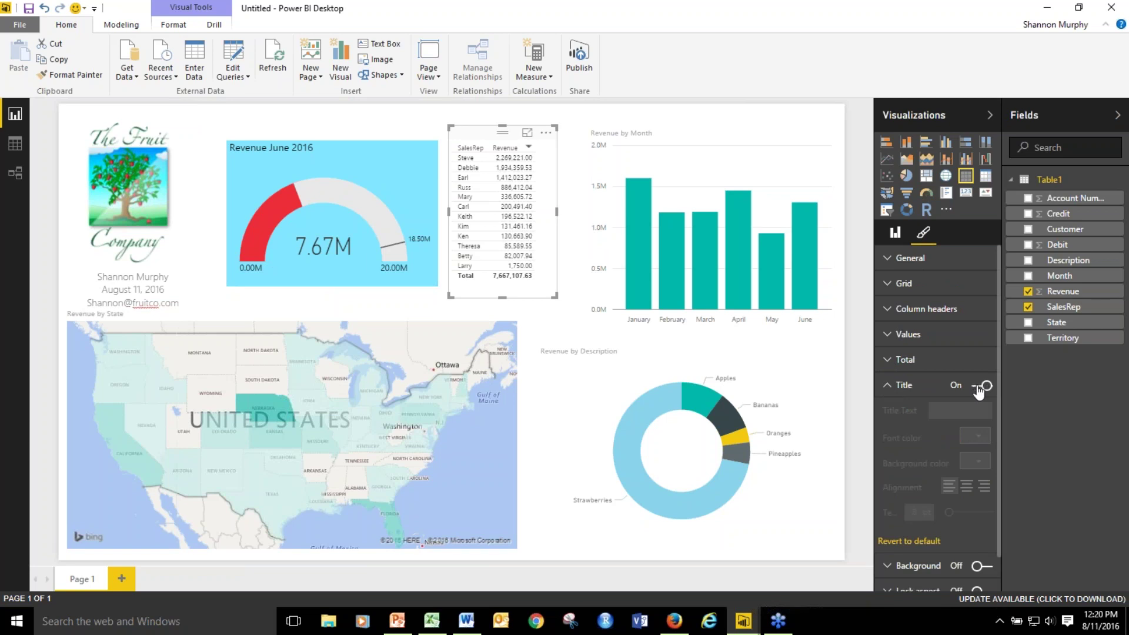
left_click(960, 410)
type("Revenue By Sales Rep")
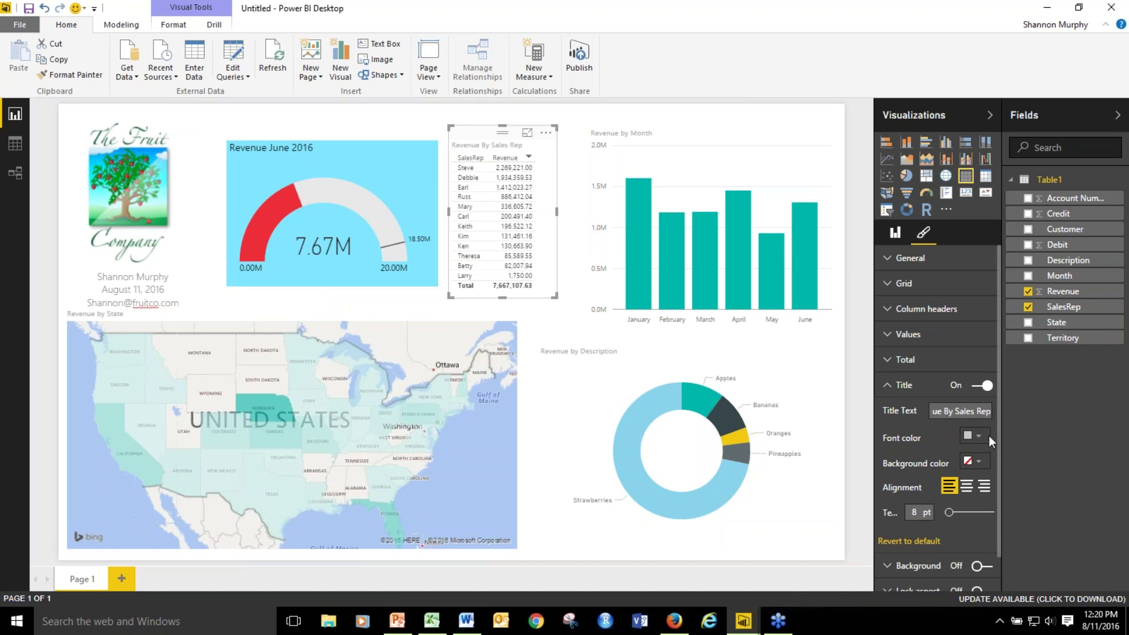
left_click(980, 437)
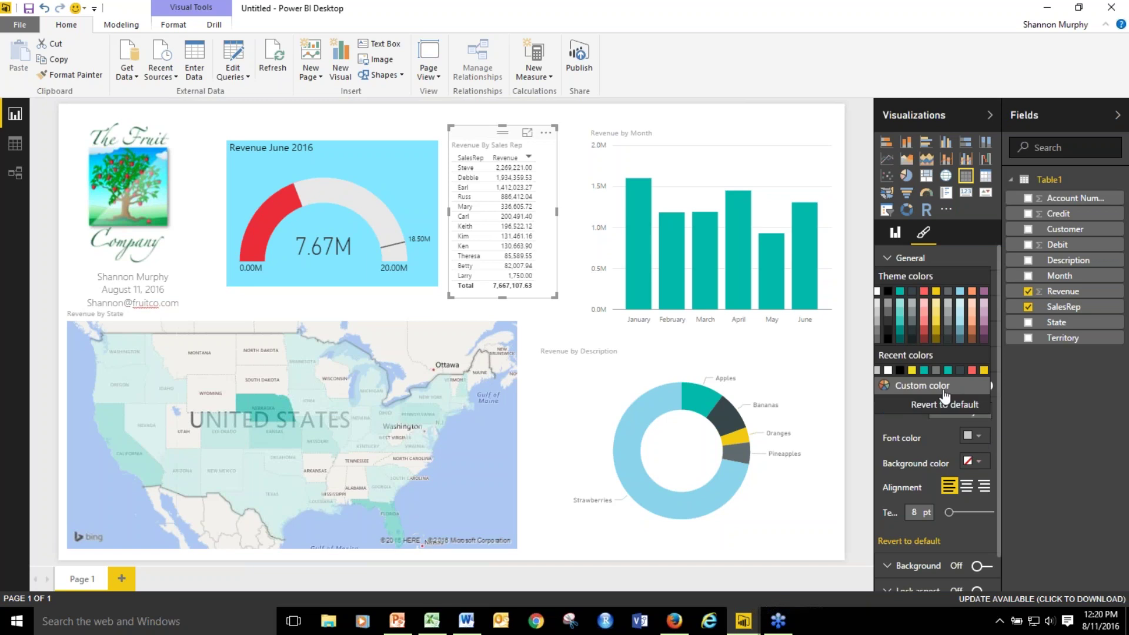
left_click(888, 291)
left_click(920, 512)
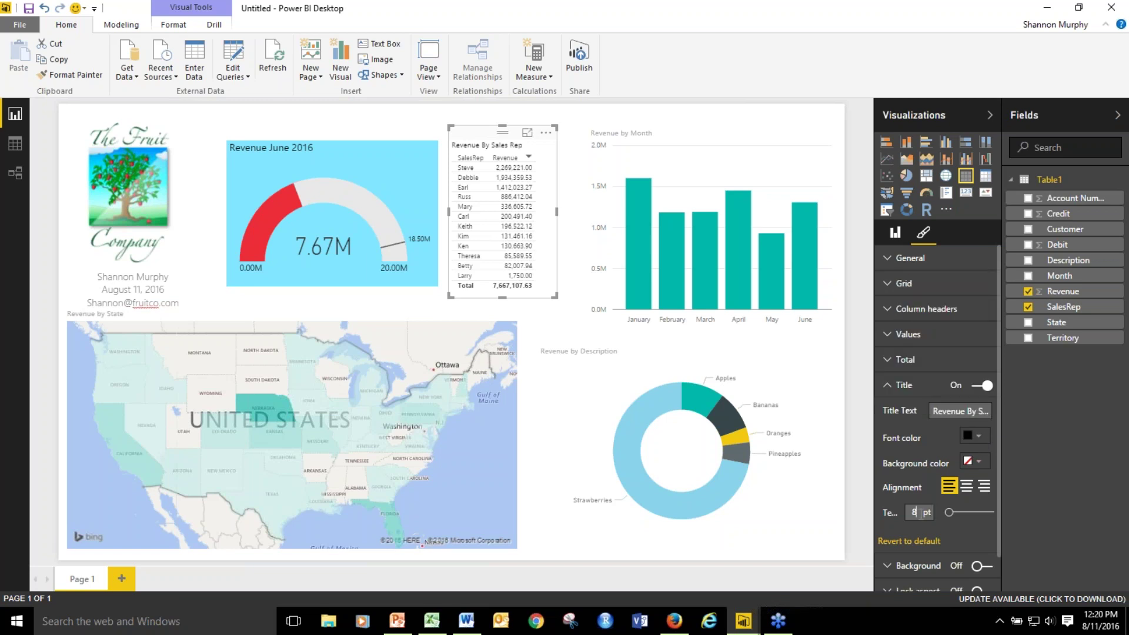
key("BackSpace")
type("12")
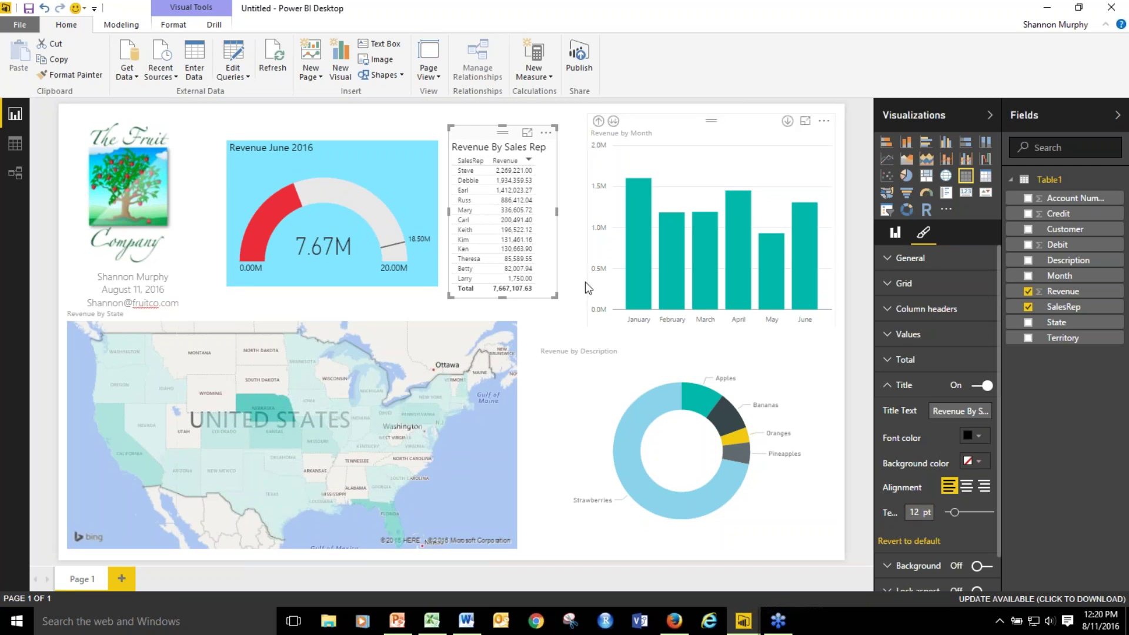
left_click_drag(554, 296, 571, 310)
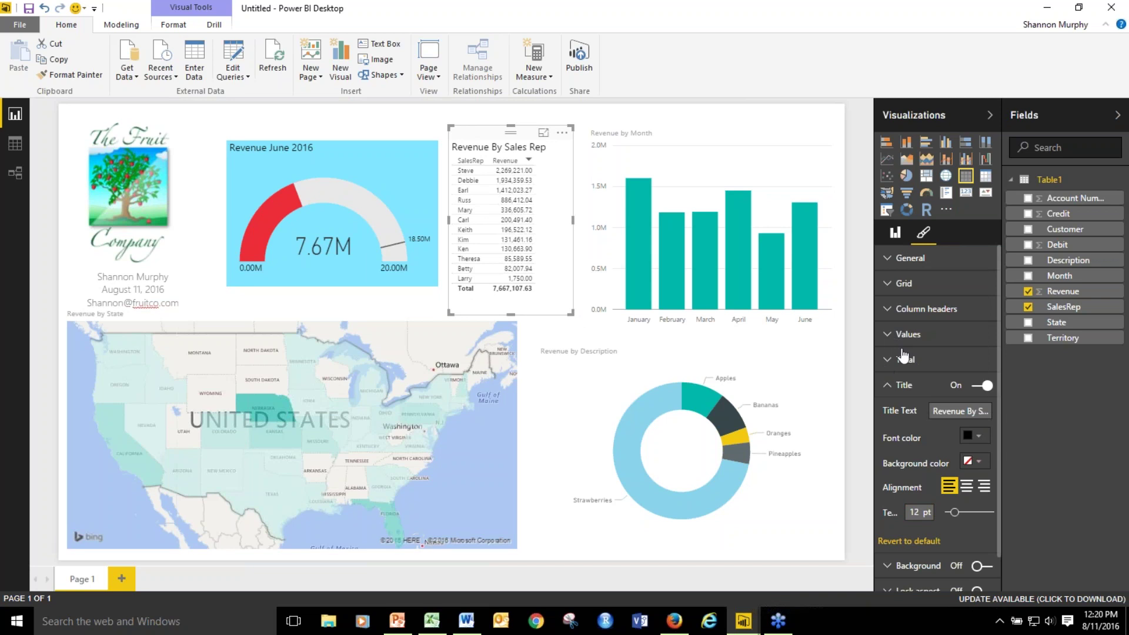
Turn on a light blue custom-colour background for the Revenue By Sales Rep table.
left_click(884, 336)
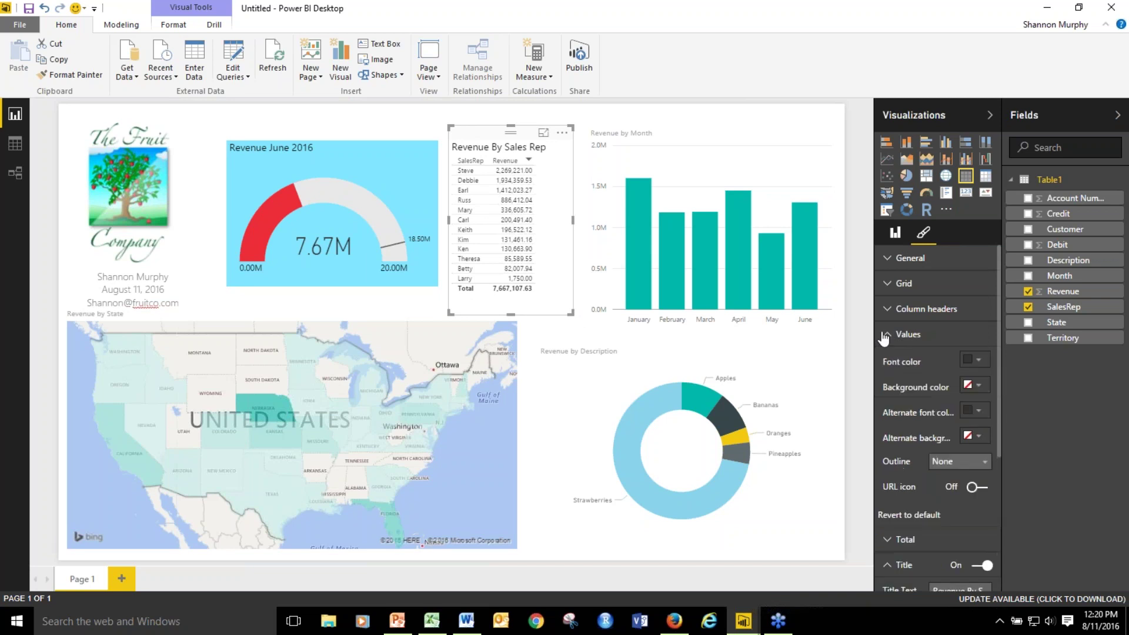
left_click(901, 307)
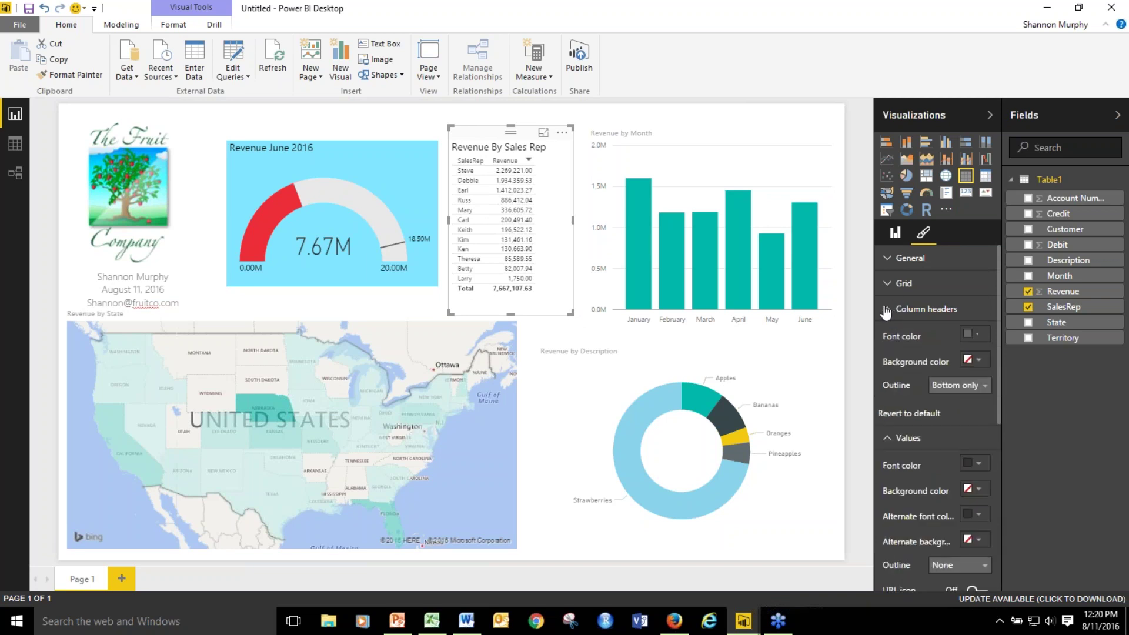
left_click(895, 441)
left_click(889, 489)
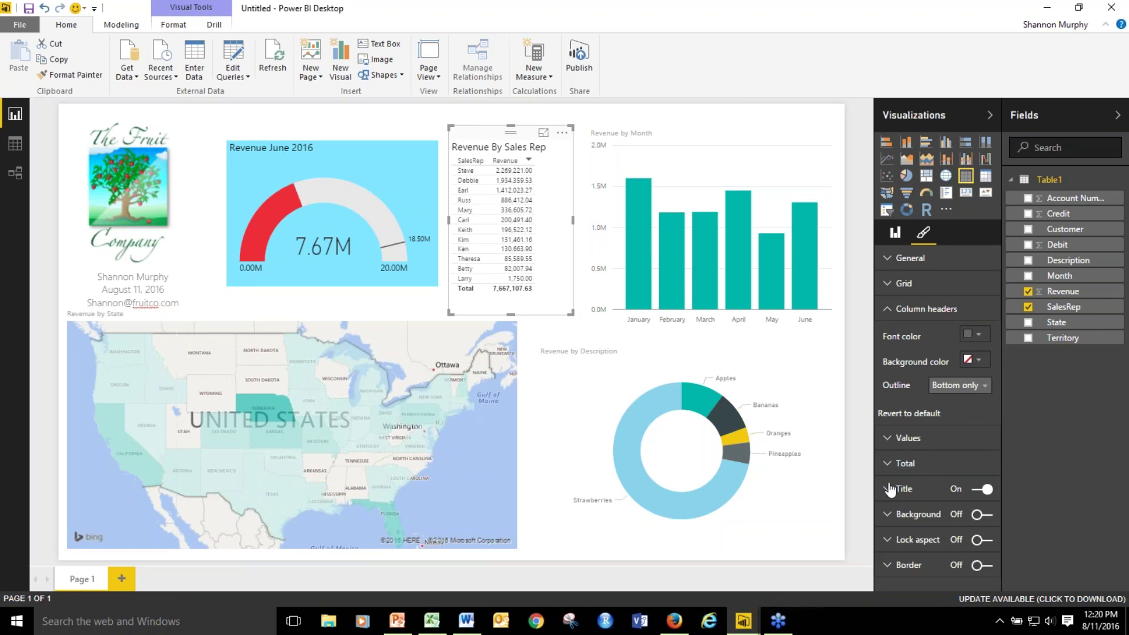
left_click(888, 515)
left_click(978, 516)
scroll(978, 518, "down", 1)
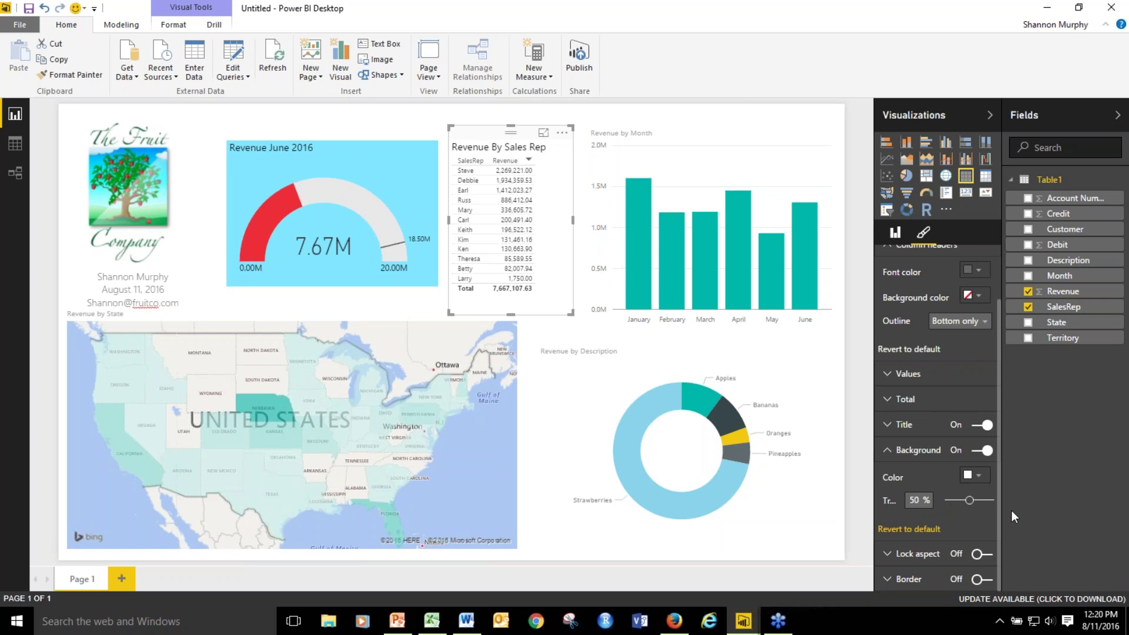
left_click(975, 476)
left_click(932, 429)
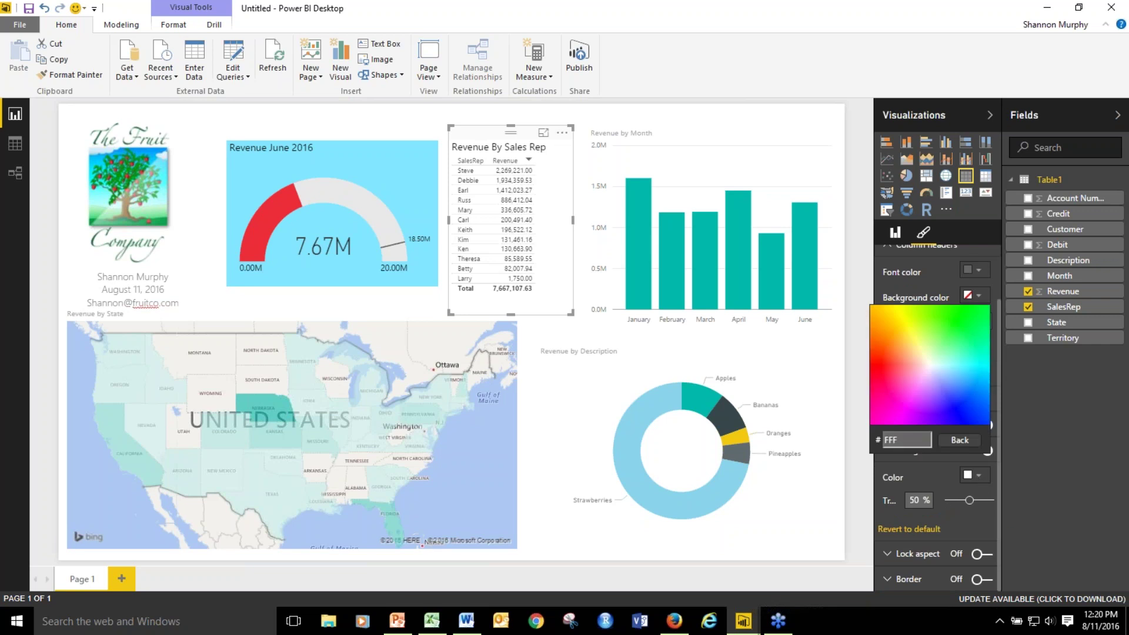
left_click(926, 424)
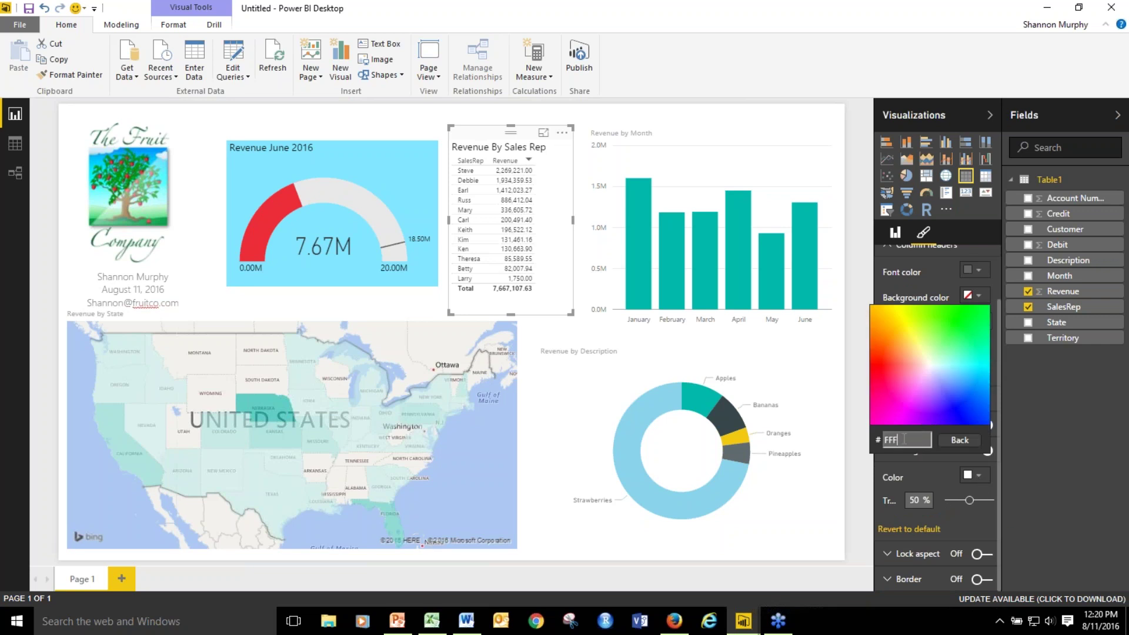
left_click(835, 452)
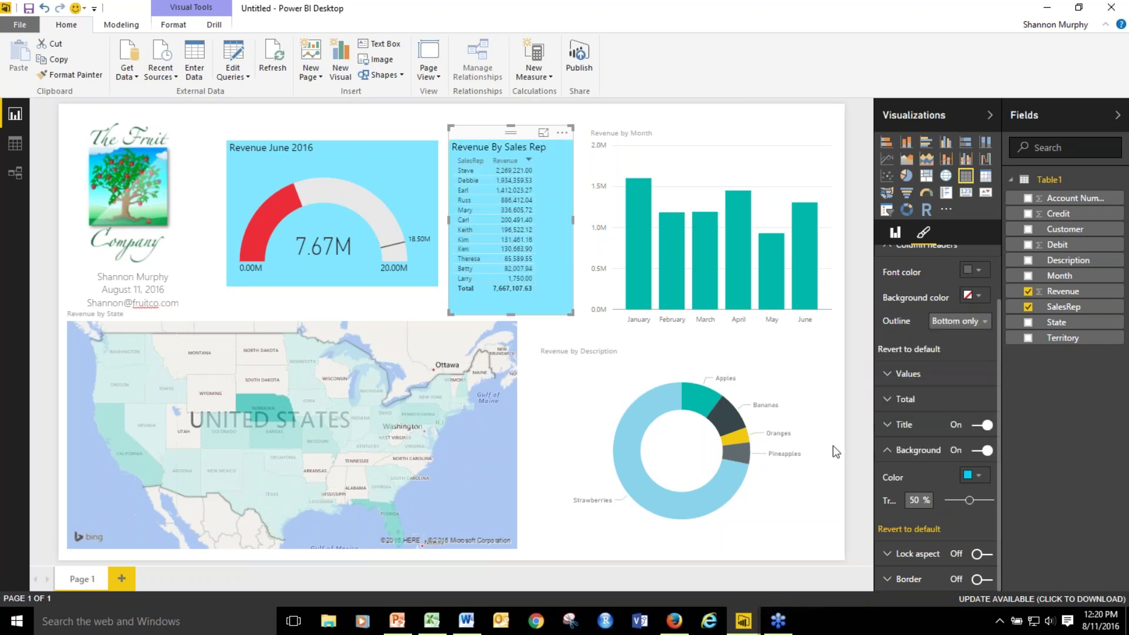
Collapse the format sections and shrink the table slightly beside the bar chart.
left_click(888, 450)
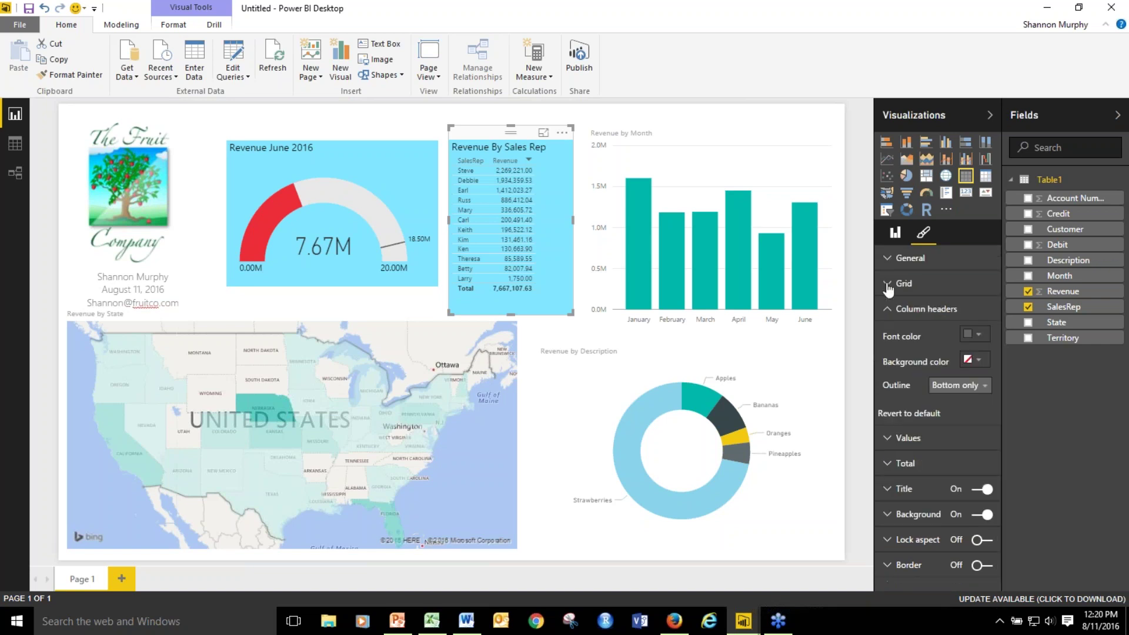
left_click(888, 285)
left_click(889, 286)
left_click(889, 309)
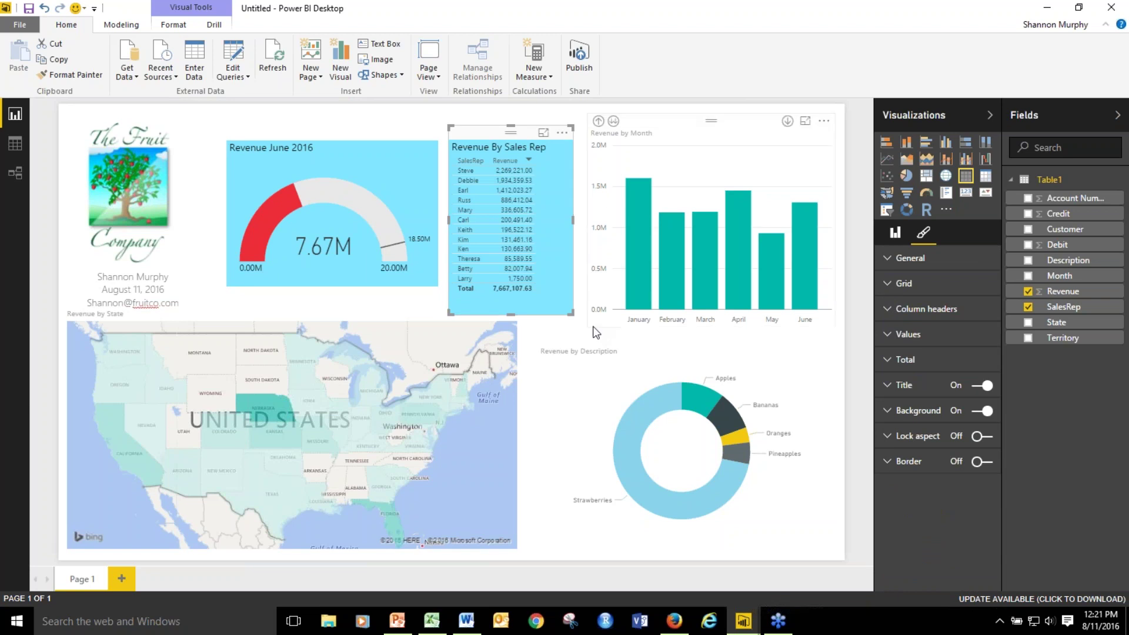
left_click_drag(570, 310, 560, 306)
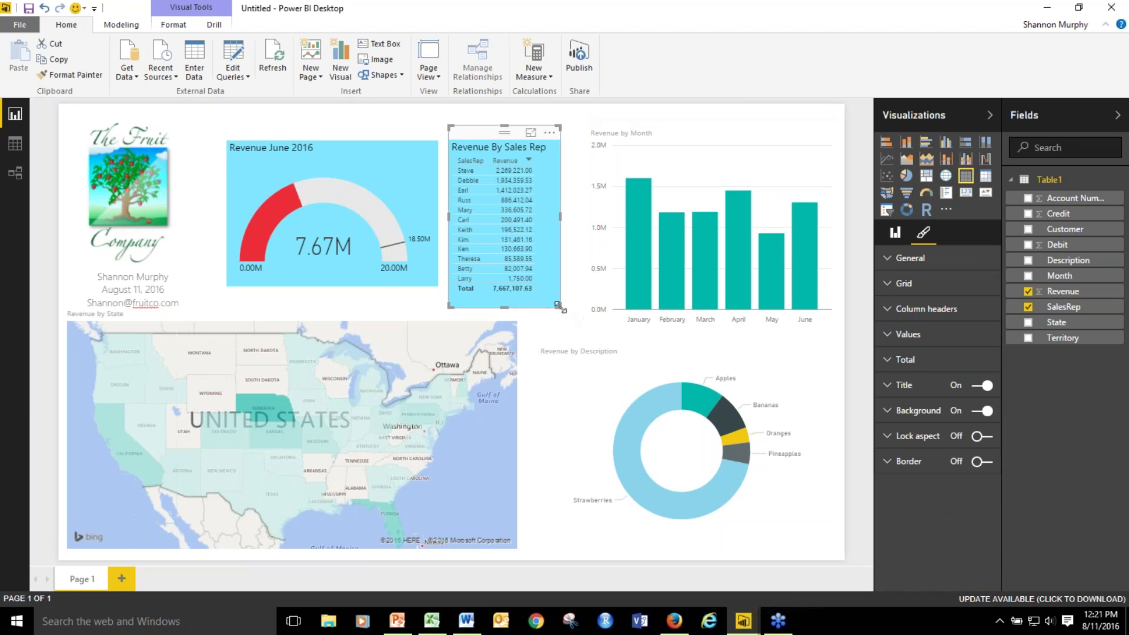
Start a custom default data colour for the Revenue by Month bar chart.
left_click(739, 132)
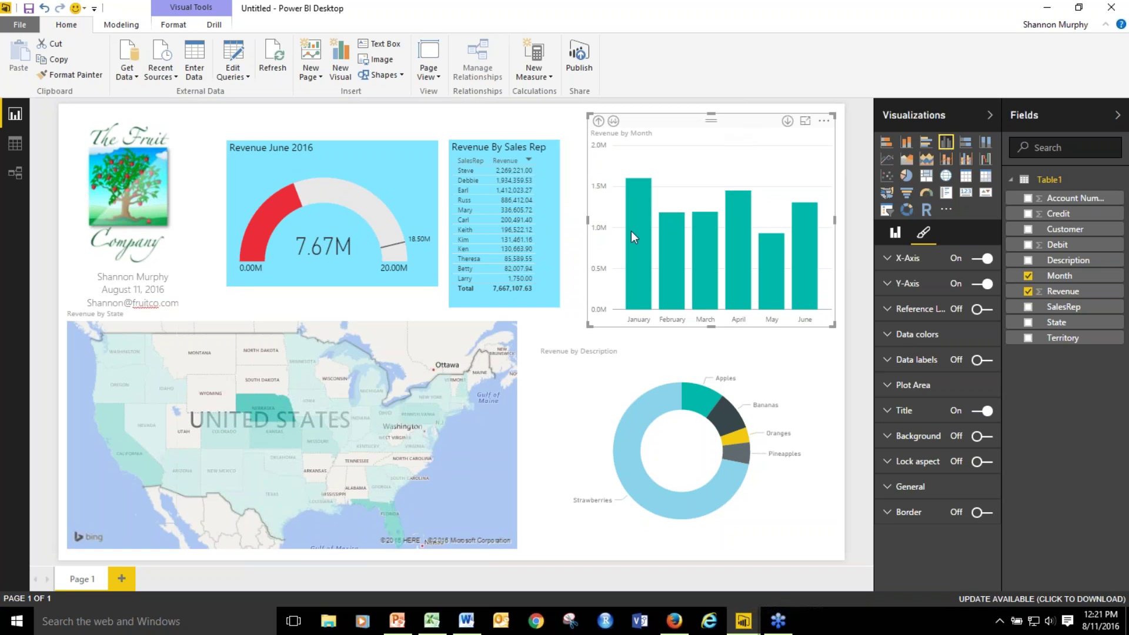
mouse_move(632, 234)
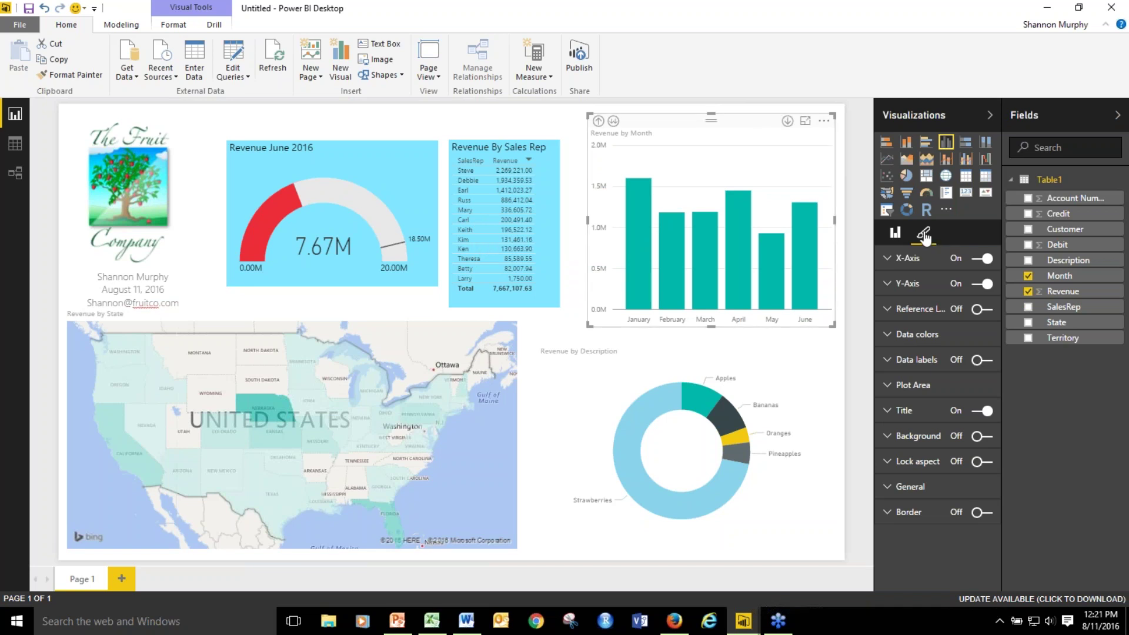
left_click(889, 338)
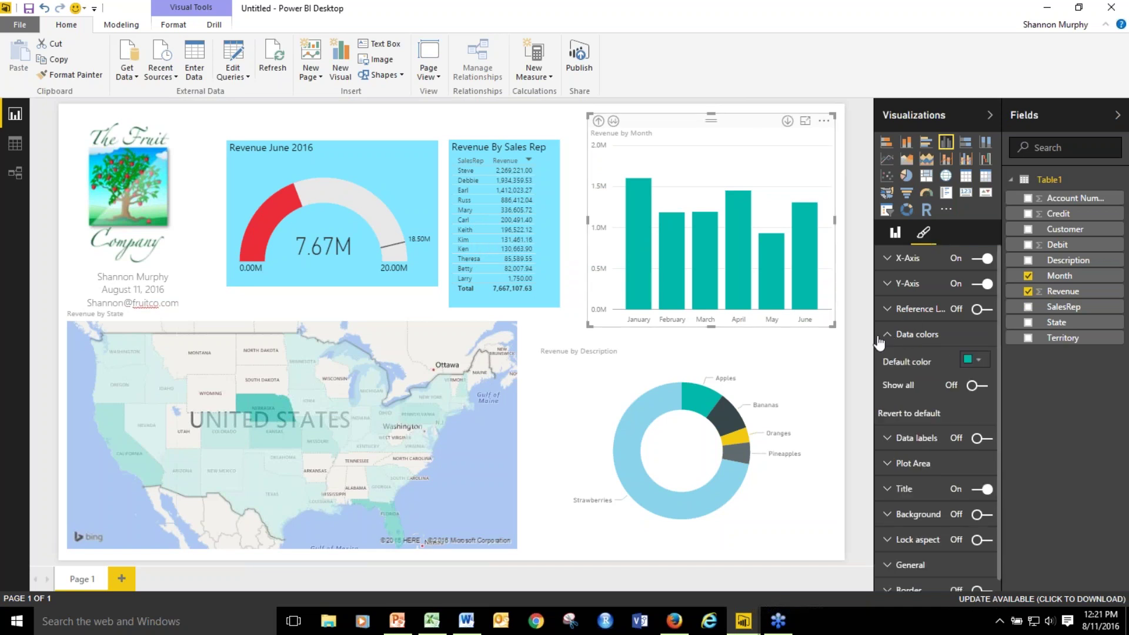
left_click(976, 360)
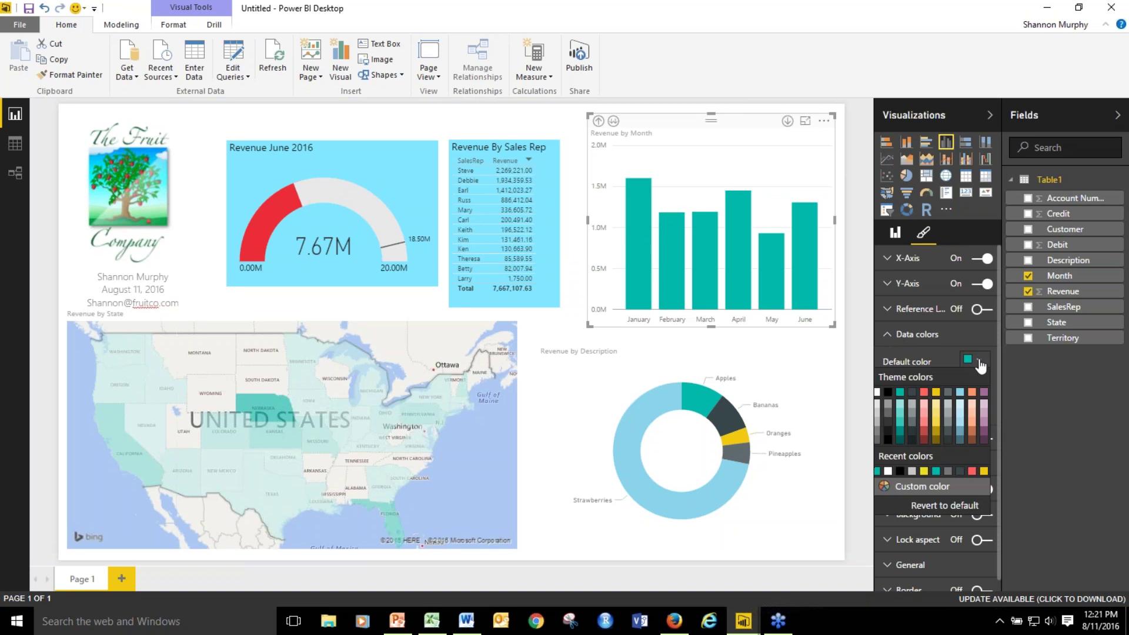
left_click(954, 494)
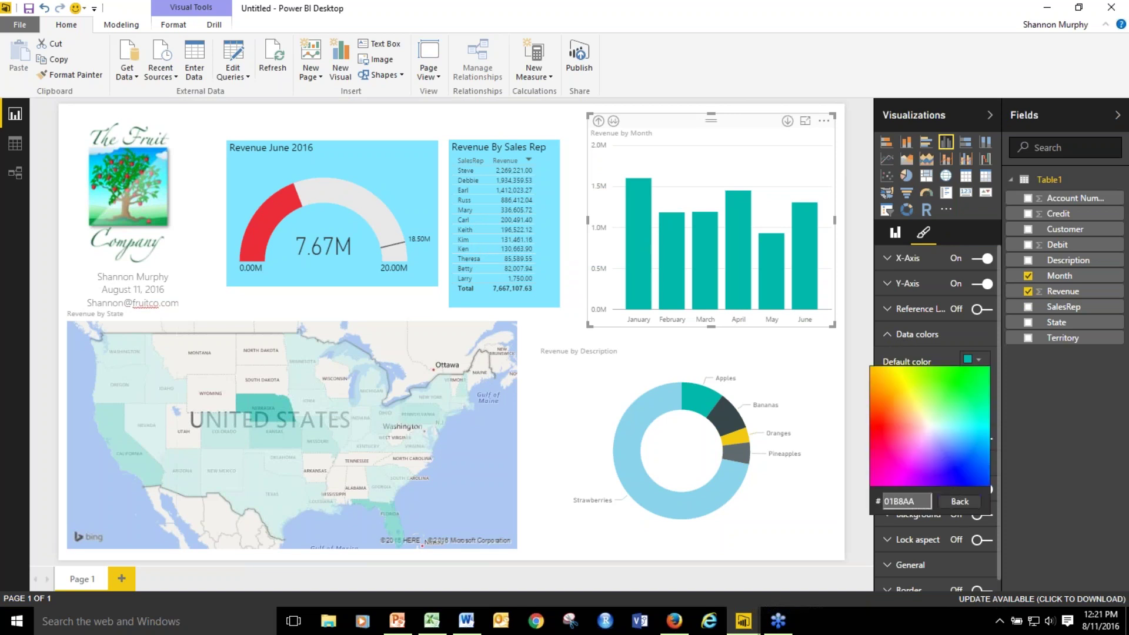
Copy the red code ED2D3A from LogoColors.docx and select the 01B8AA hex field.
left_click(466, 621)
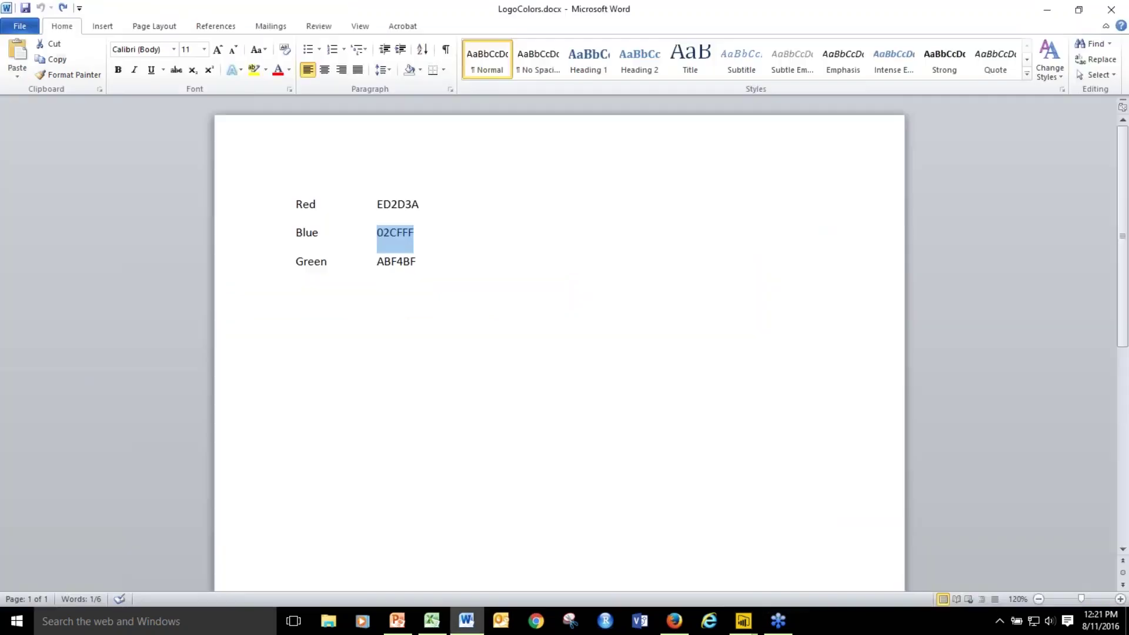
double_click(408, 204)
key("ctrl+c")
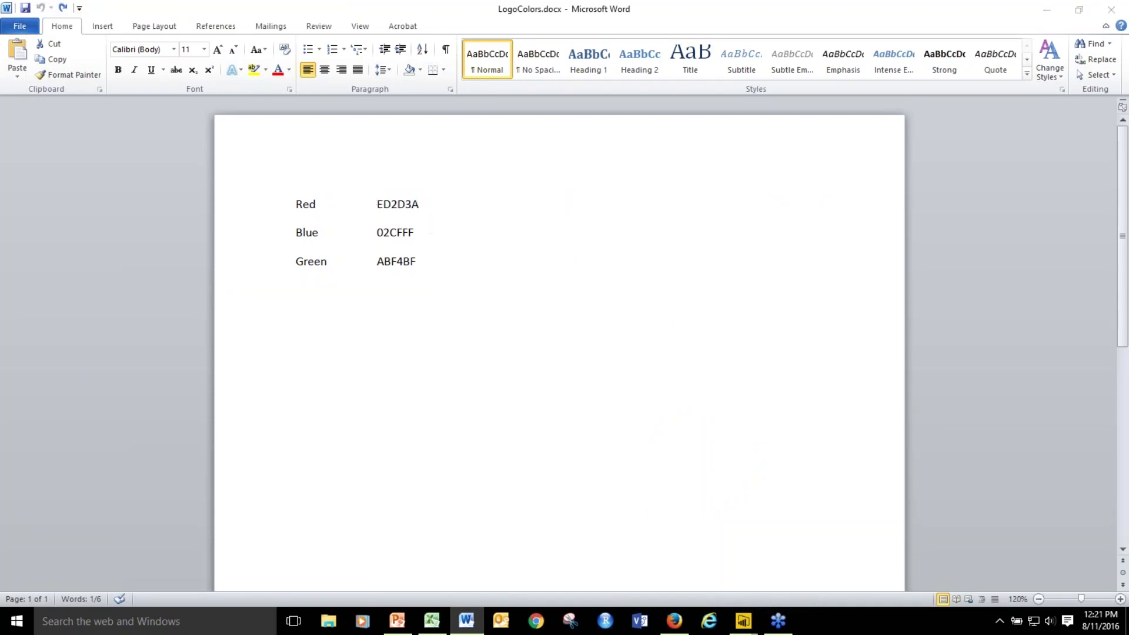
left_click(744, 620)
left_click(907, 500)
Apply the red ED2D3A colour to all Revenue by Month bars.
key("ctrl+v")
key("Return")
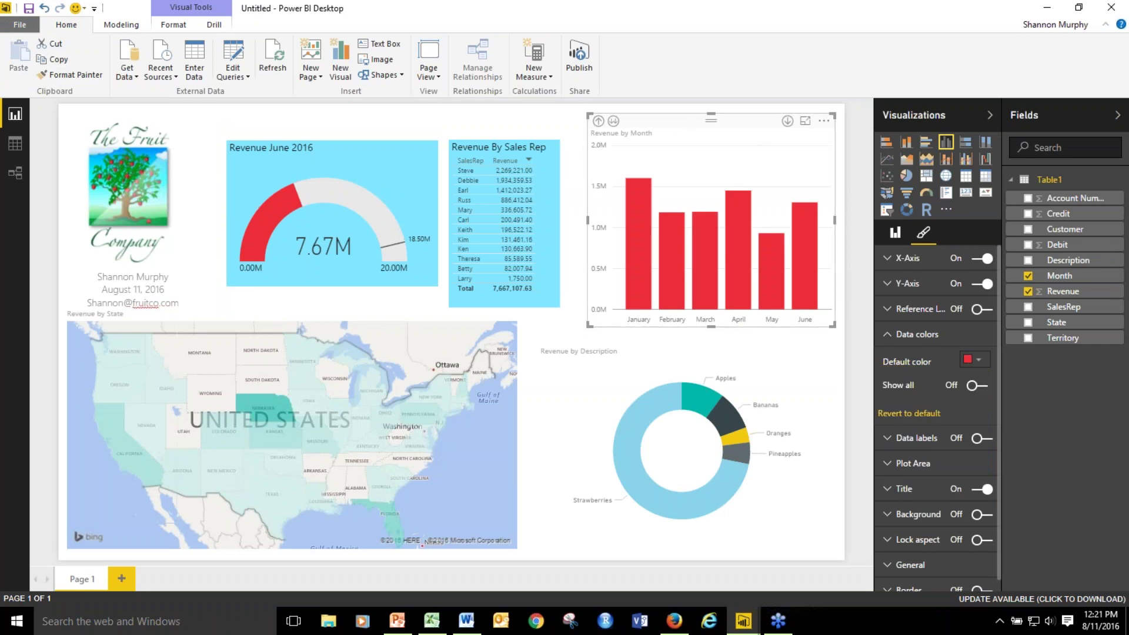
left_click(889, 335)
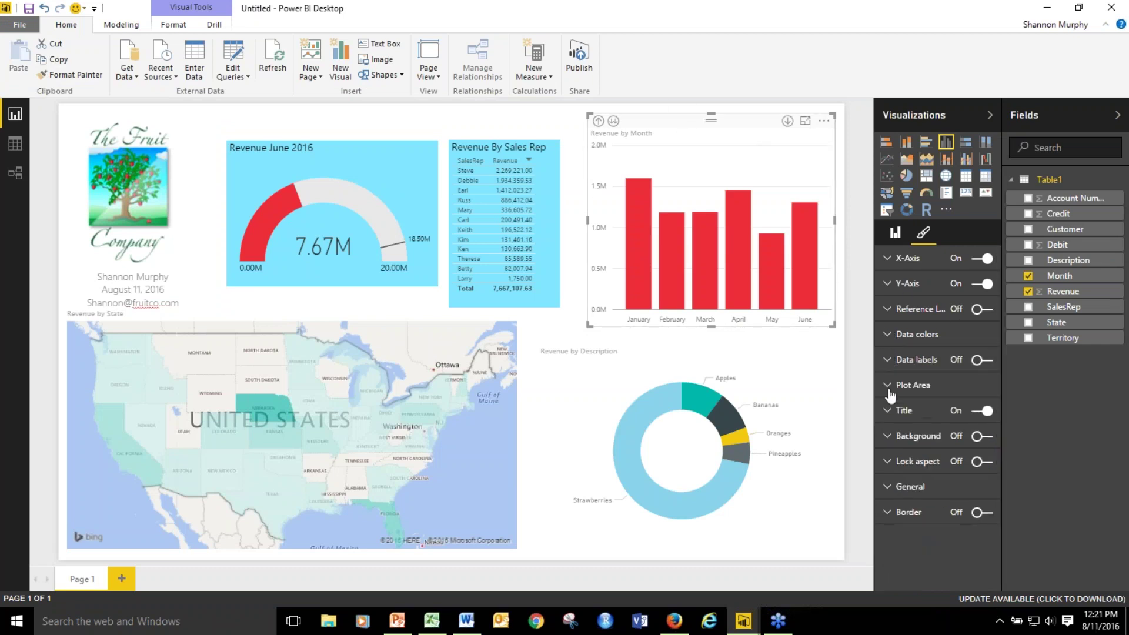
Make the Revenue by Month title black at 12 pt.
left_click(888, 409)
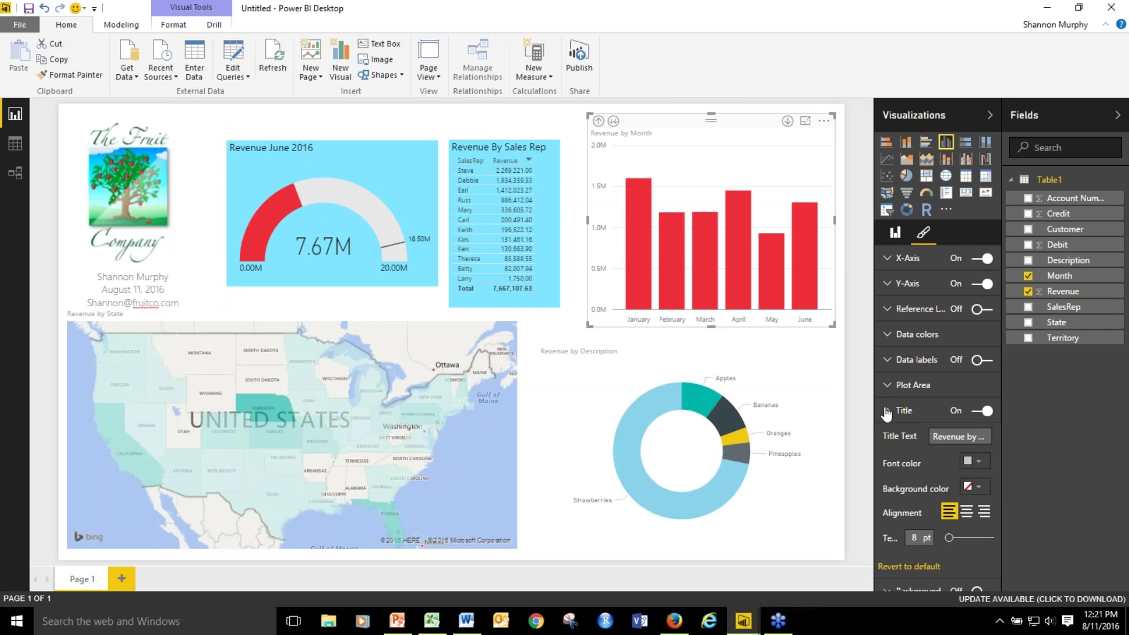
left_click(978, 461)
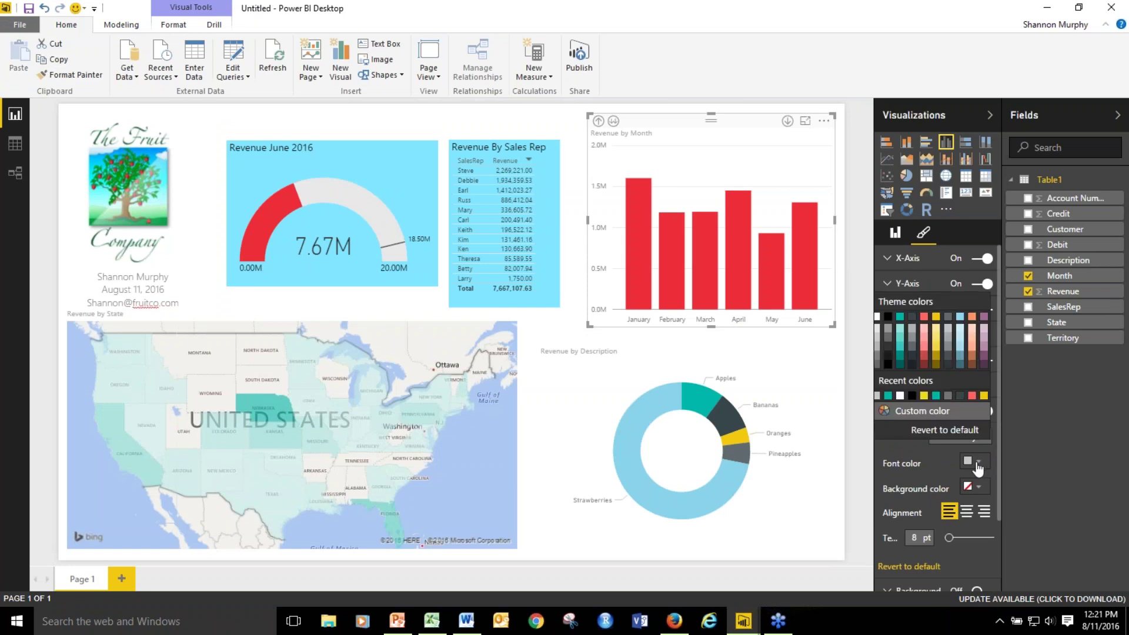
left_click(890, 320)
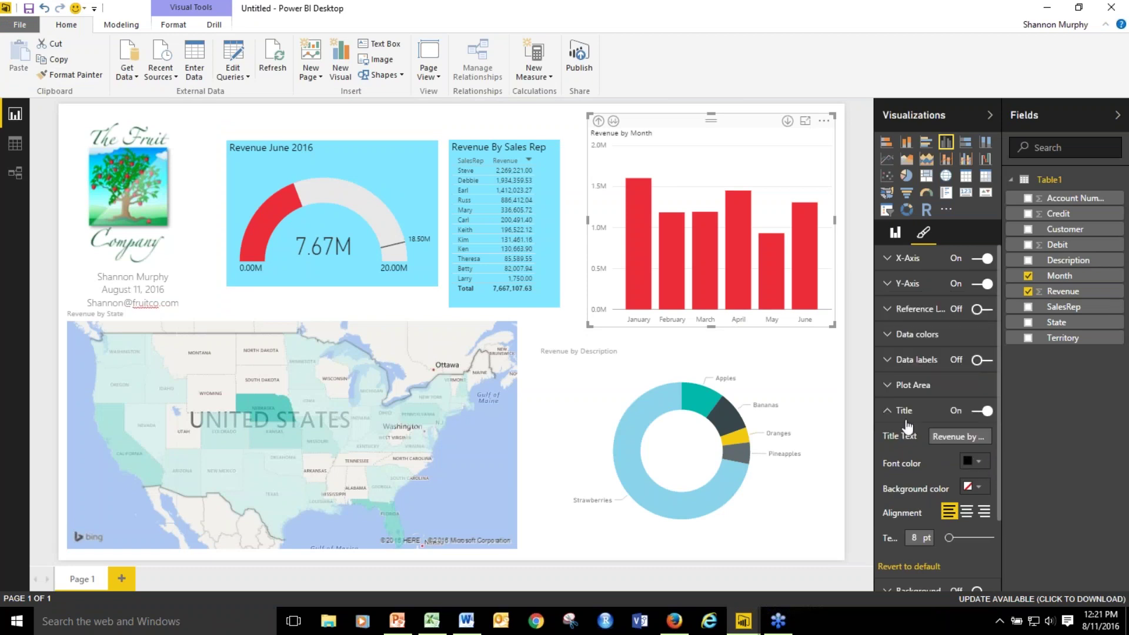
left_click(916, 538)
key("BackSpace")
type("12")
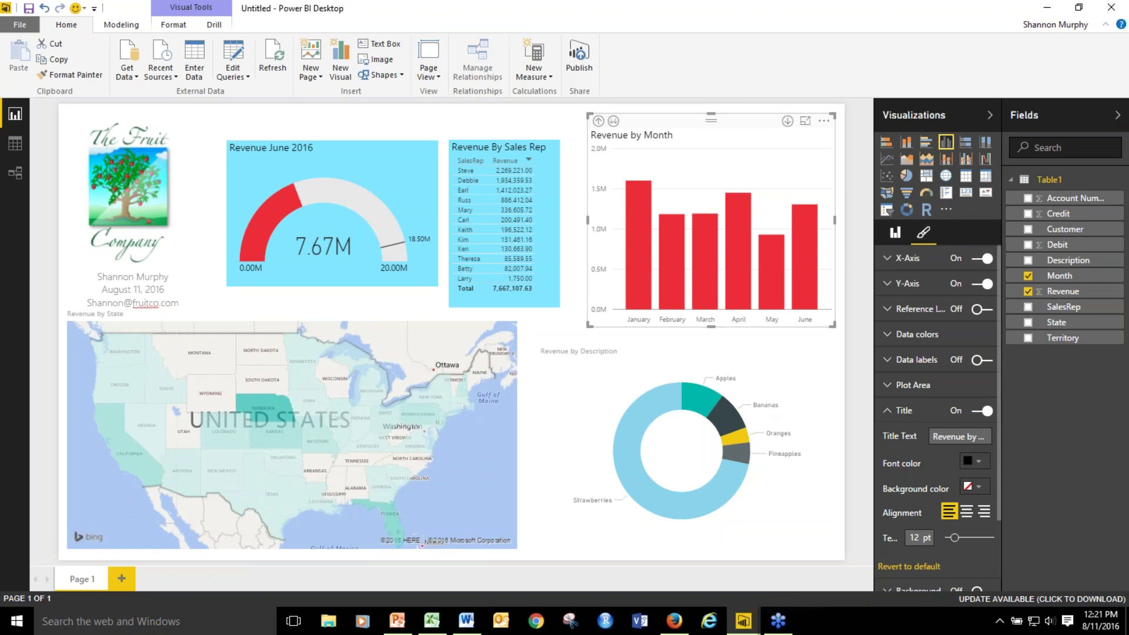
left_click(888, 413)
Give the chart a background in blue 02CFFF, copied from LogoColors.docx.
left_click(887, 437)
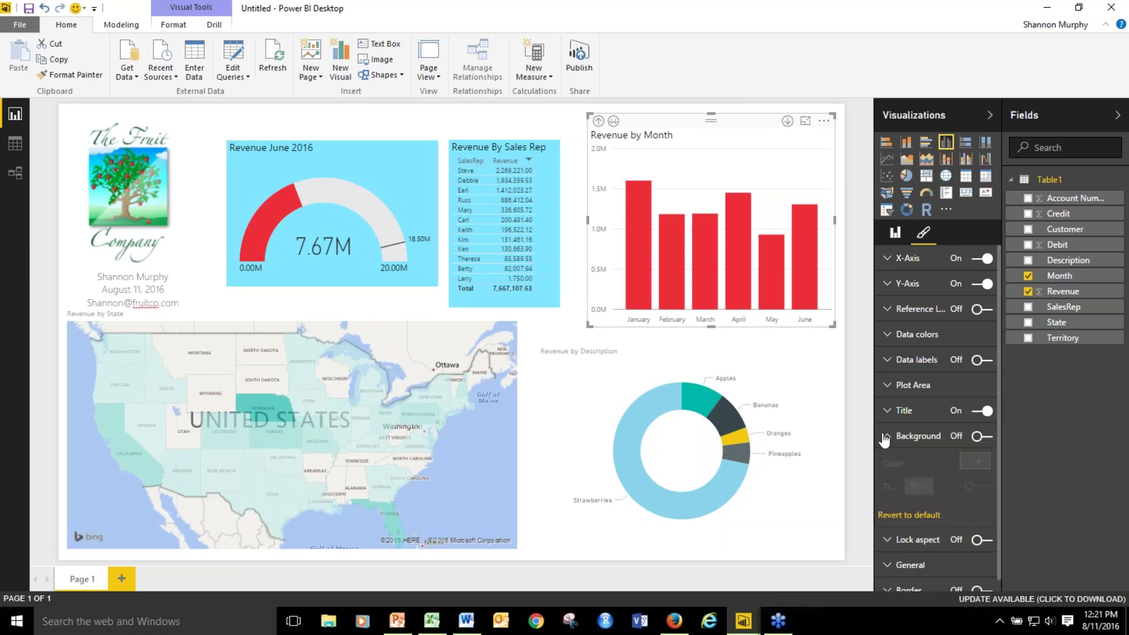
left_click(976, 438)
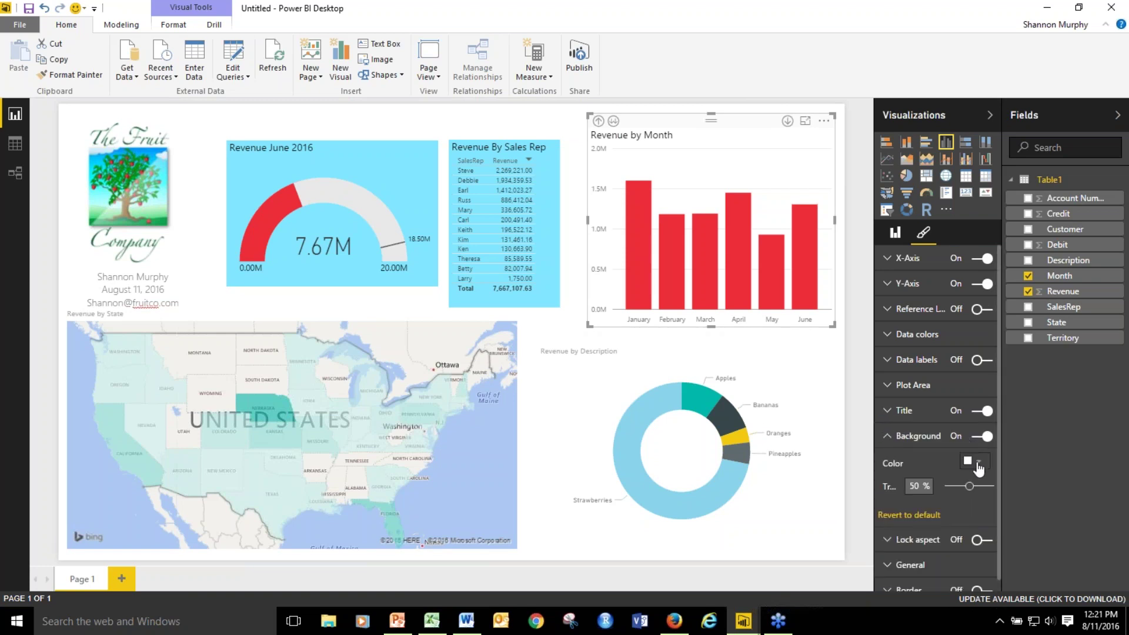
left_click(978, 464)
left_click(936, 411)
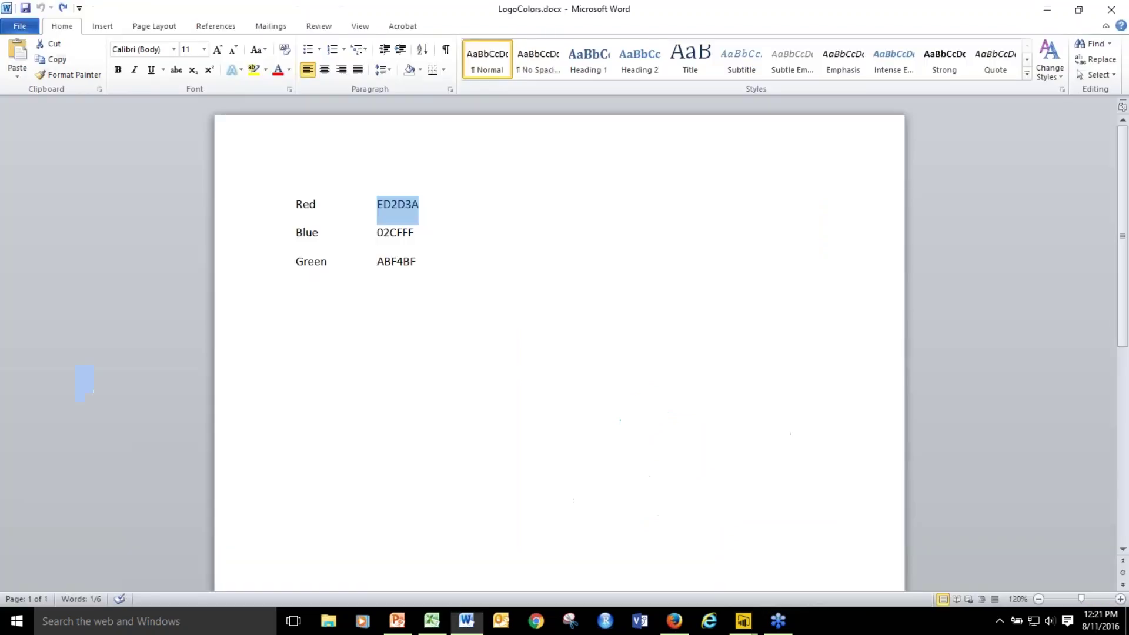
key("alt+Tab")
double_click(392, 232)
key("ctrl+c")
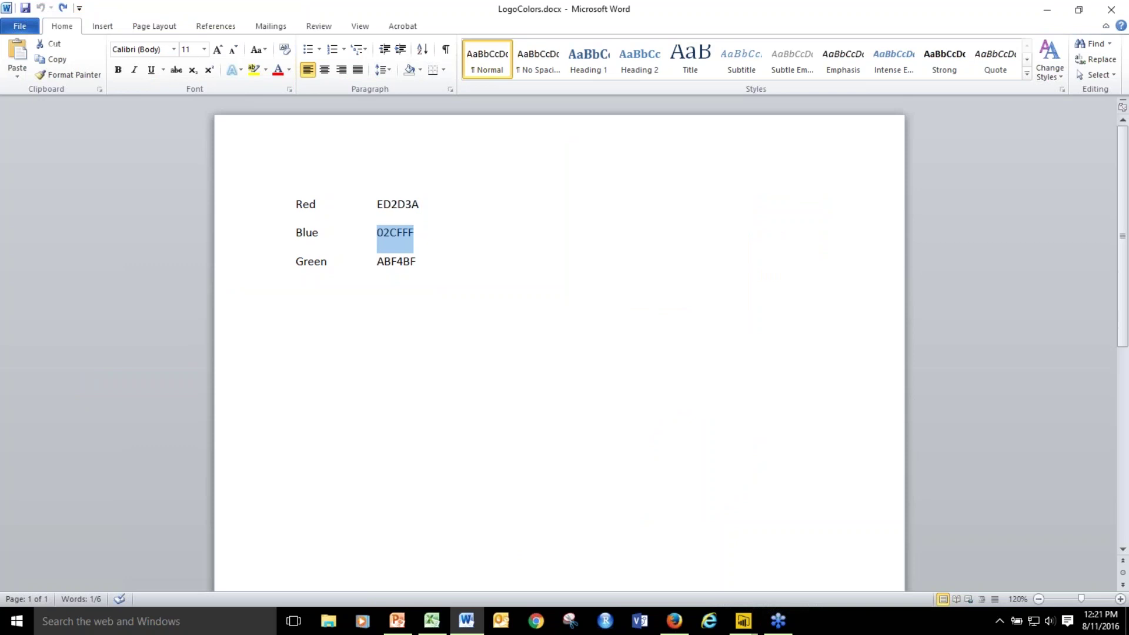
key("alt+Tab")
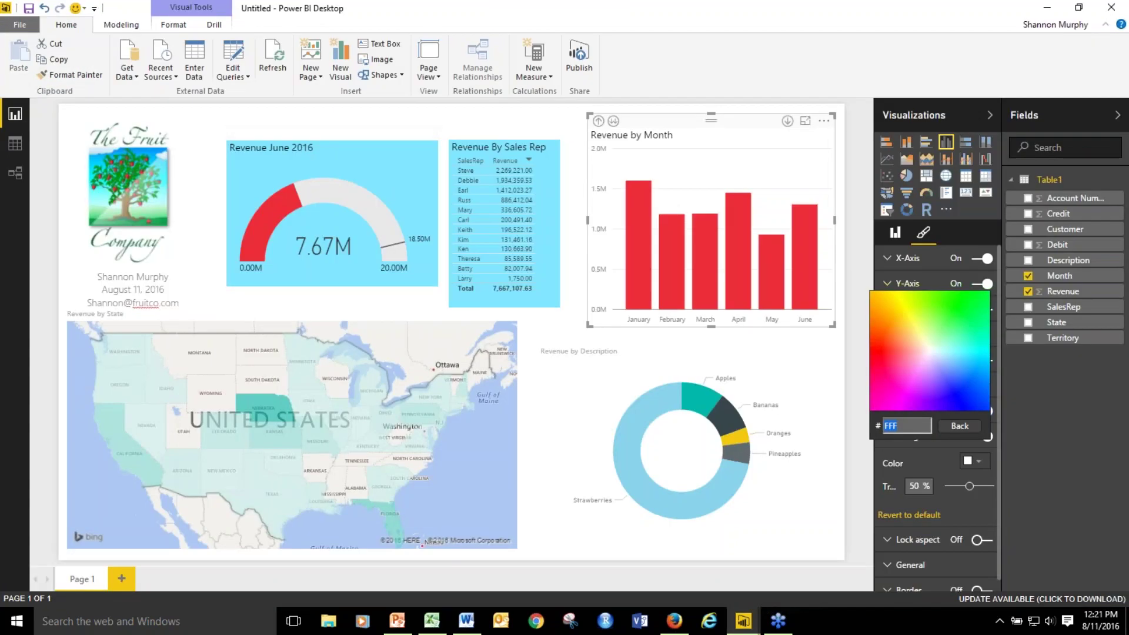
key("ctrl+v")
key("Return")
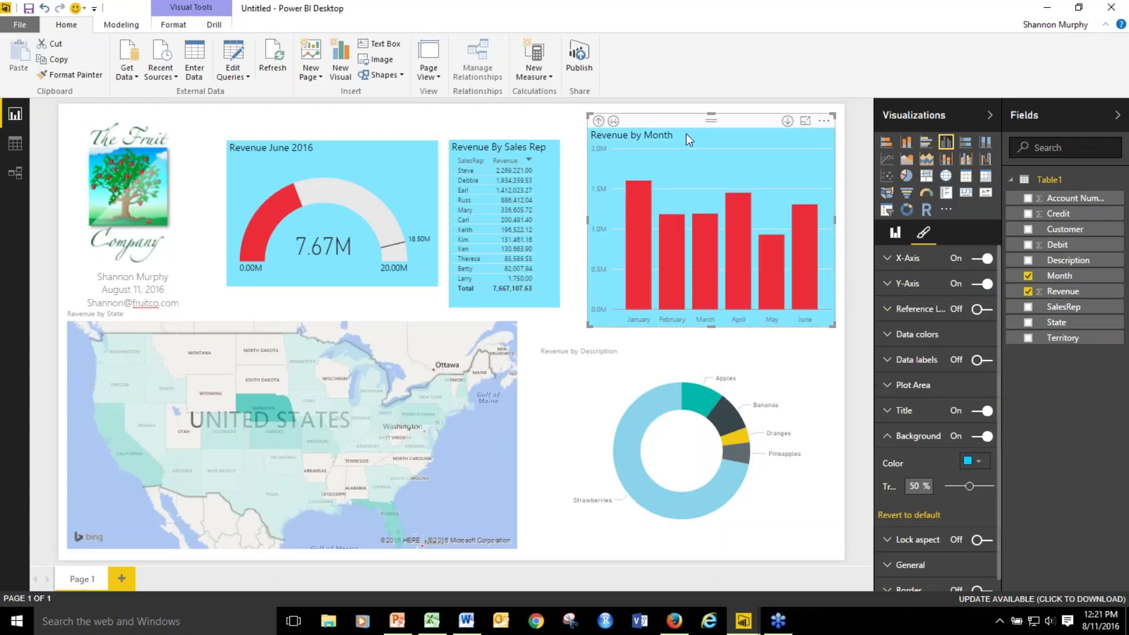
Make the Revenue by Description donut title black at 12 pt.
left_click(542, 319)
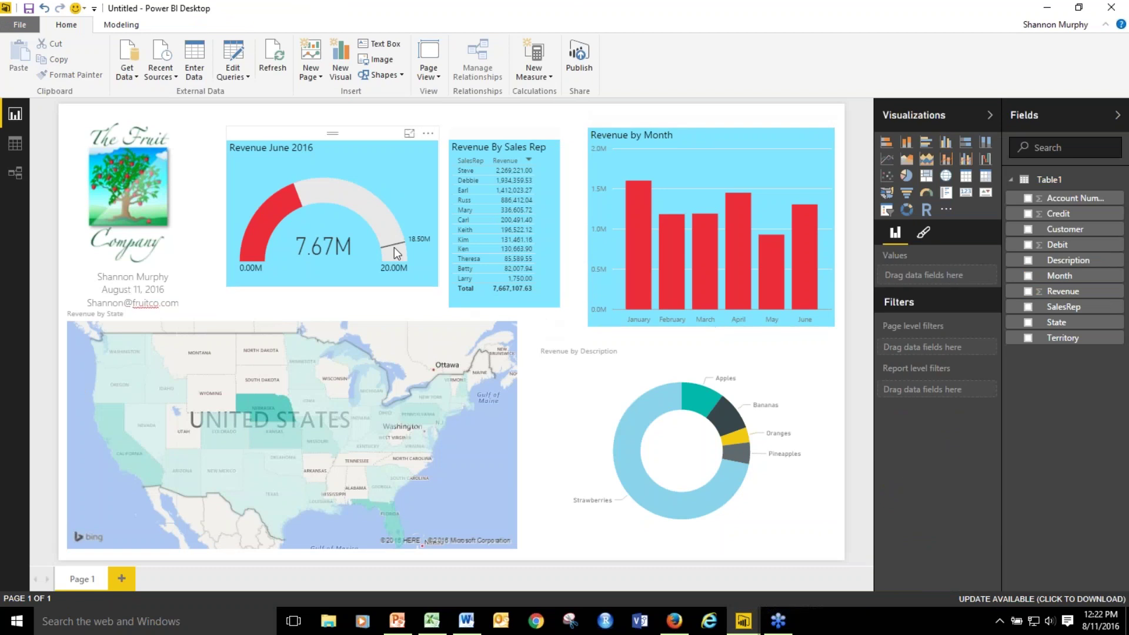
left_click(593, 379)
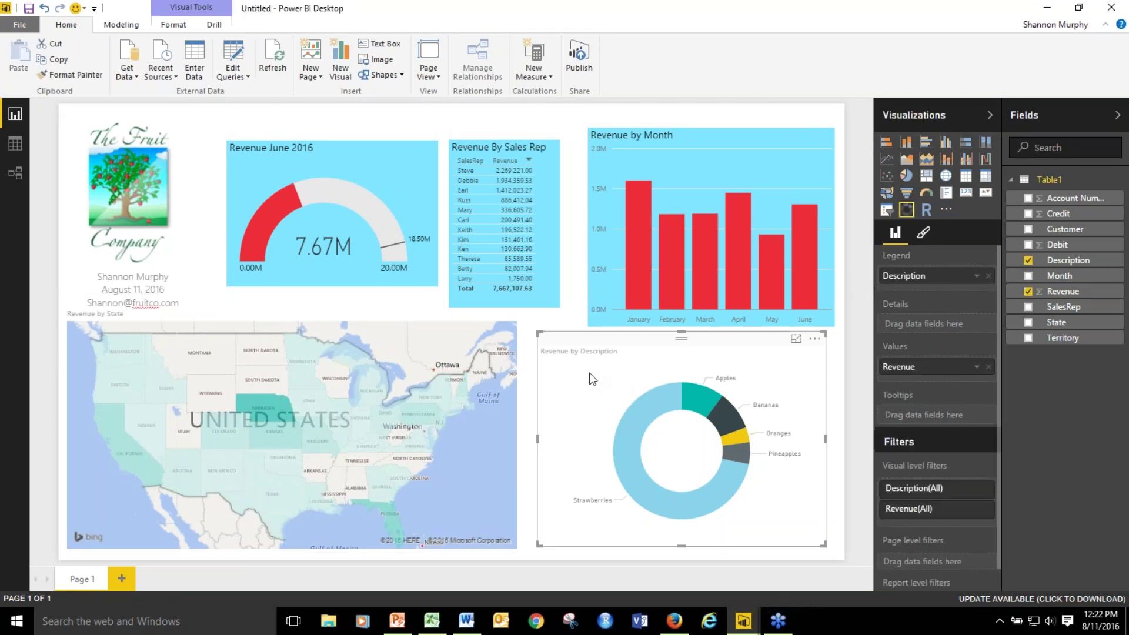
left_click(924, 235)
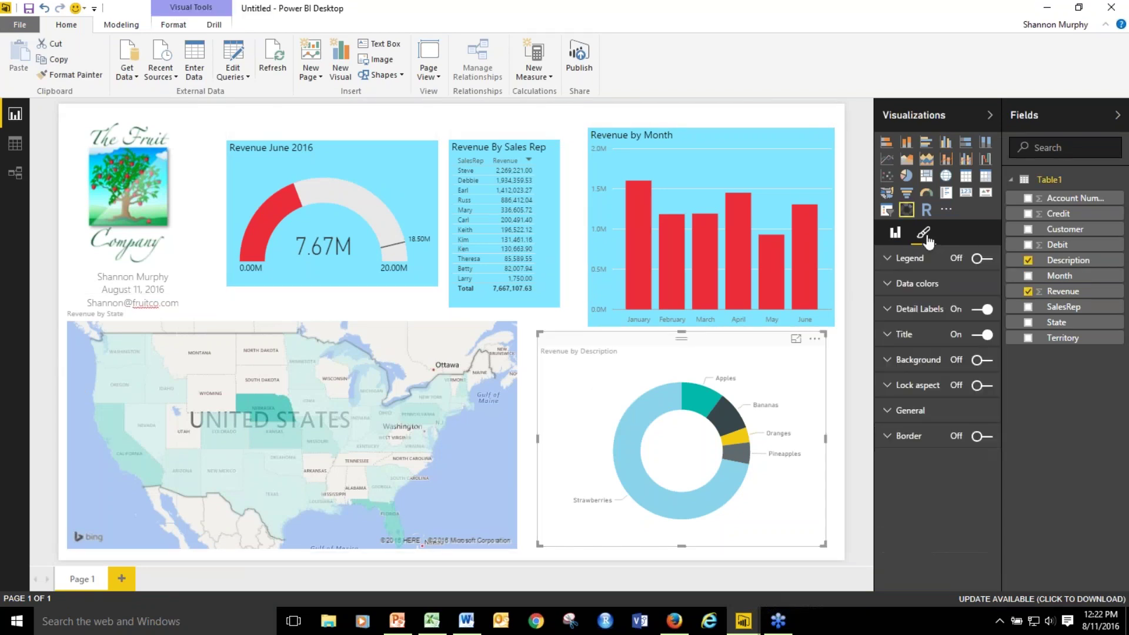
left_click(888, 341)
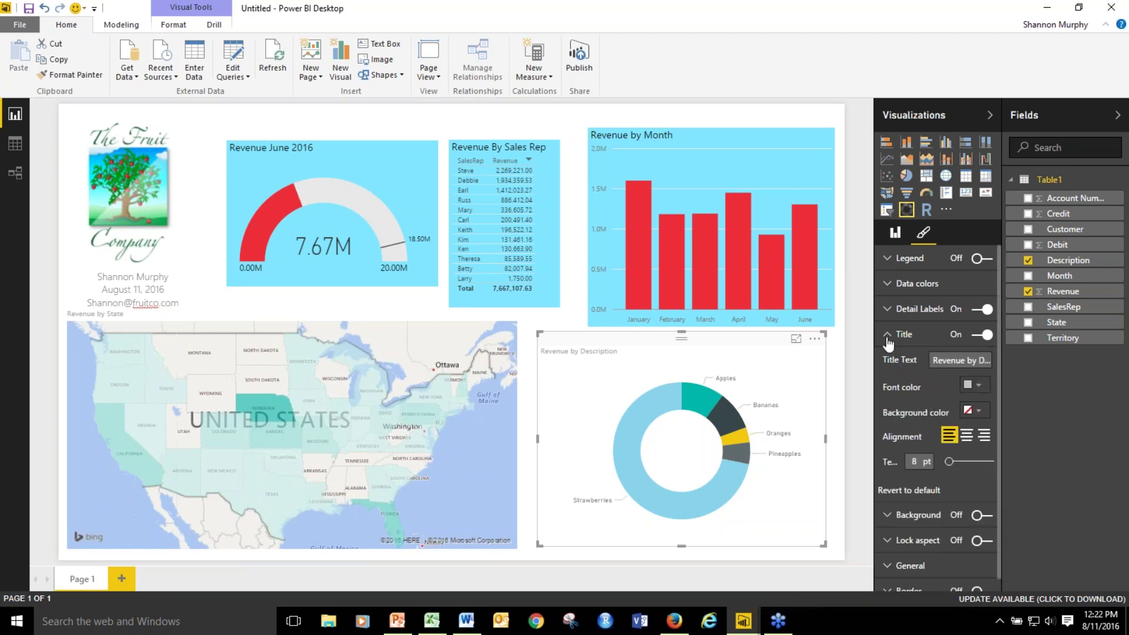
left_click(976, 385)
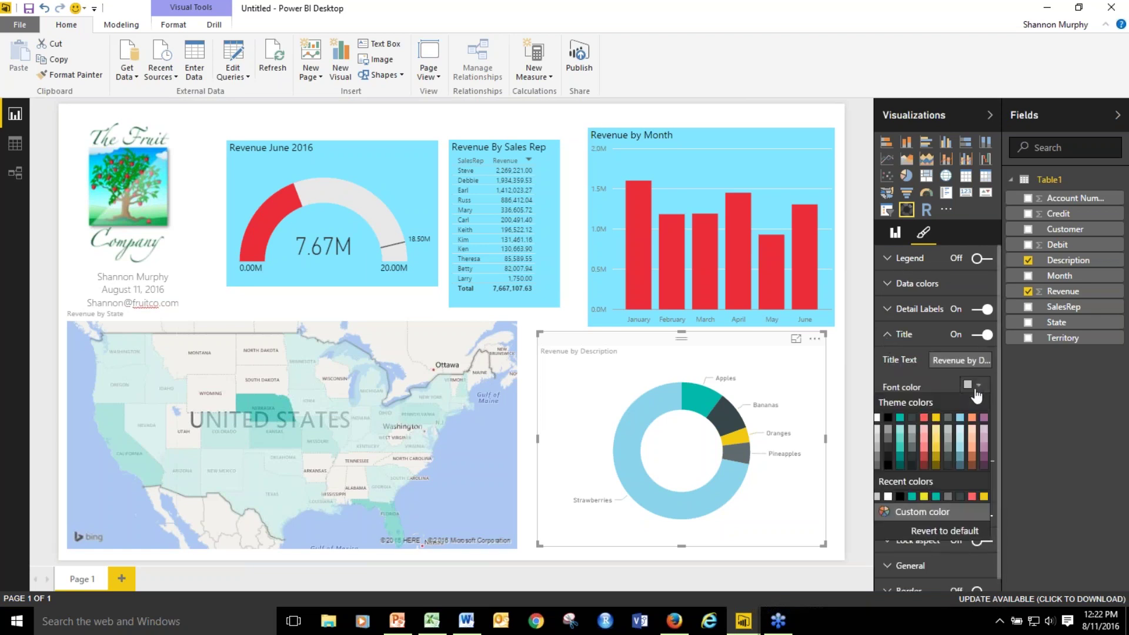
left_click(889, 418)
left_click(921, 459)
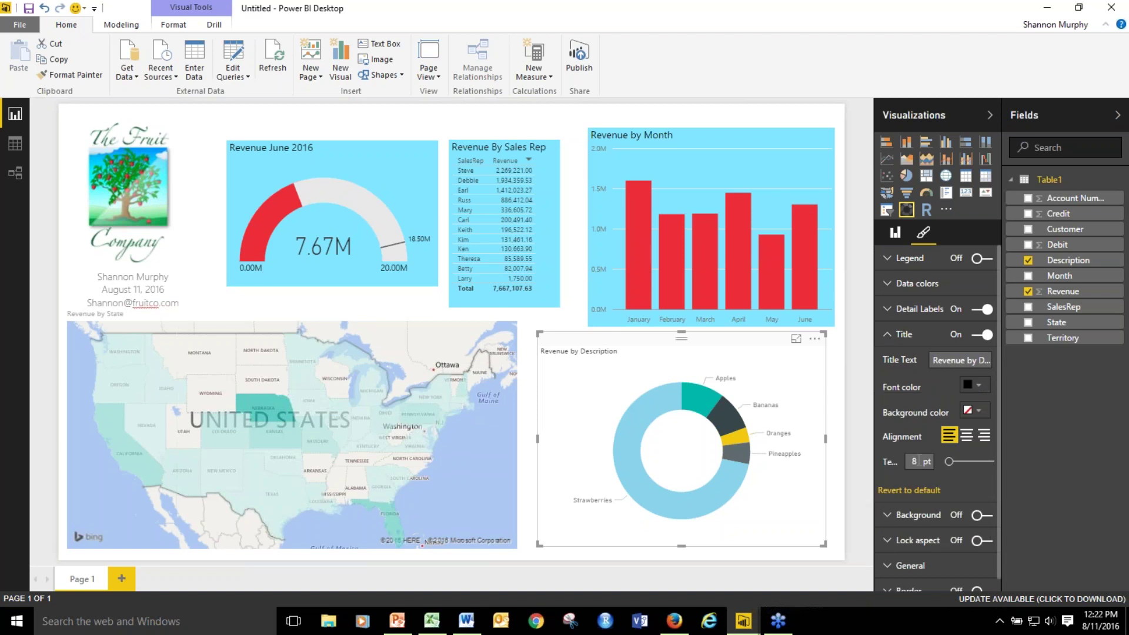
key("BackSpace")
type("12")
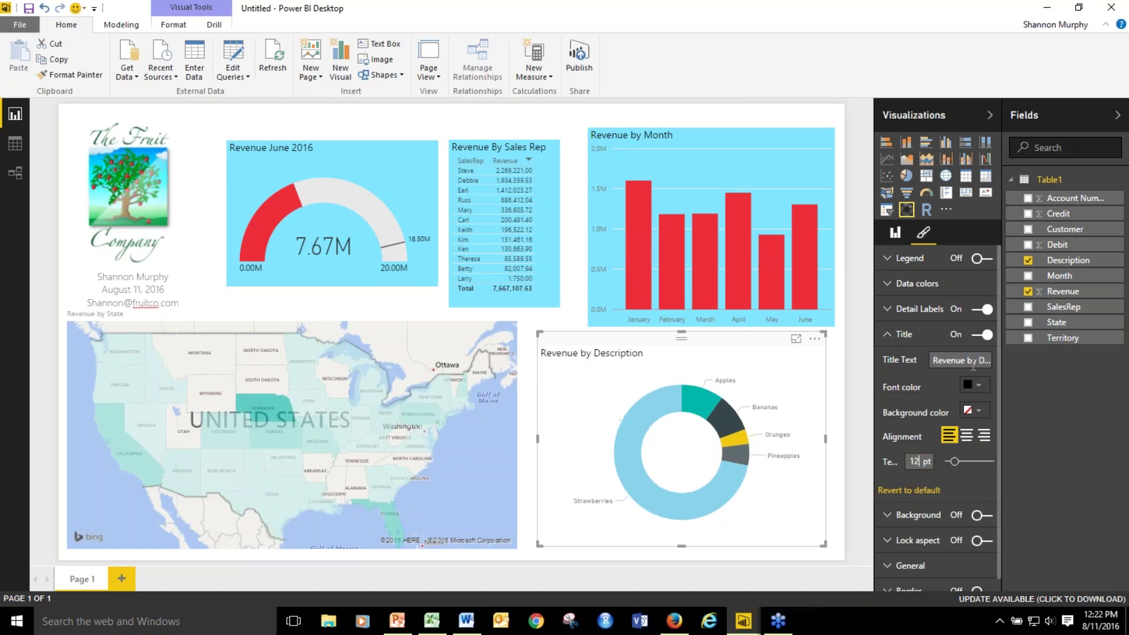
Give the donut the light blue background, then cross-filter the report to Strawberries.
left_click(887, 516)
left_click(978, 516)
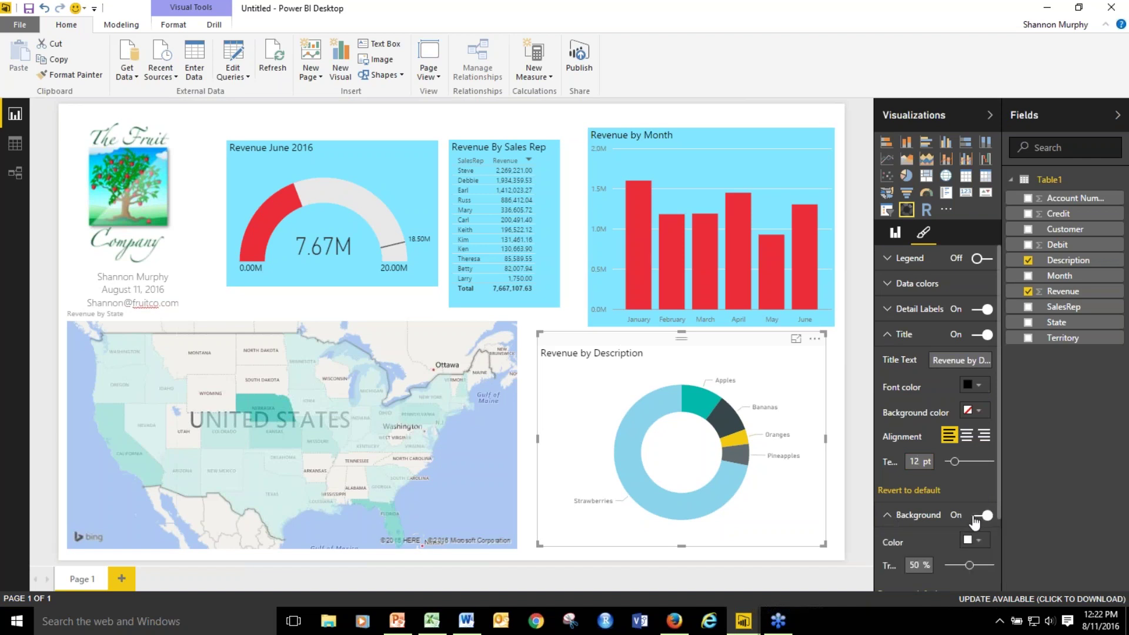
left_click(978, 540)
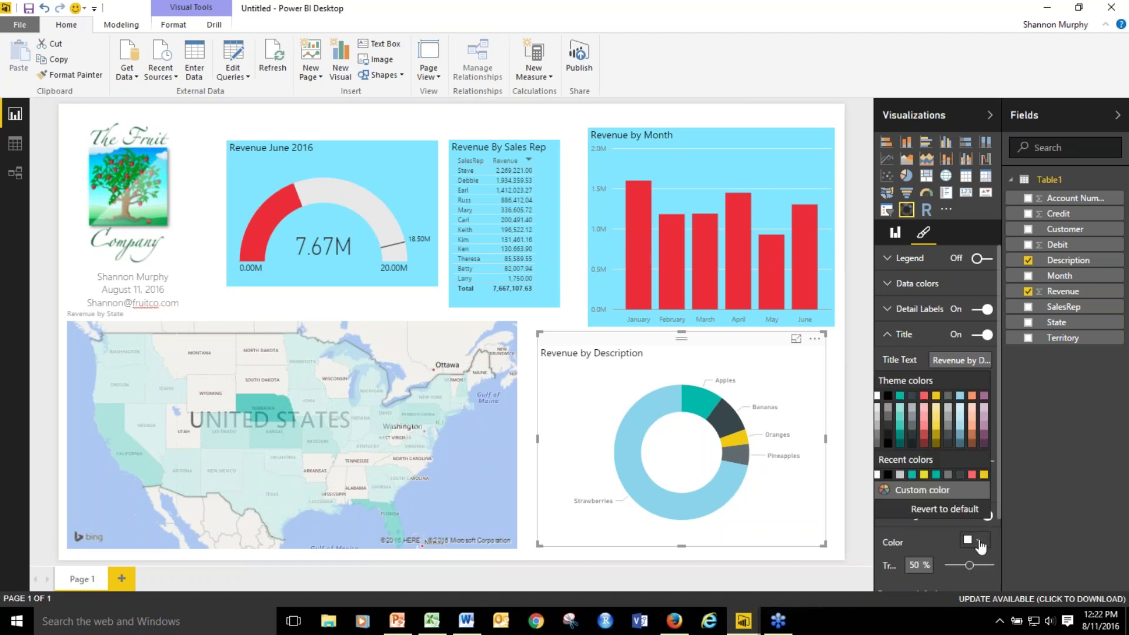
left_click(944, 509)
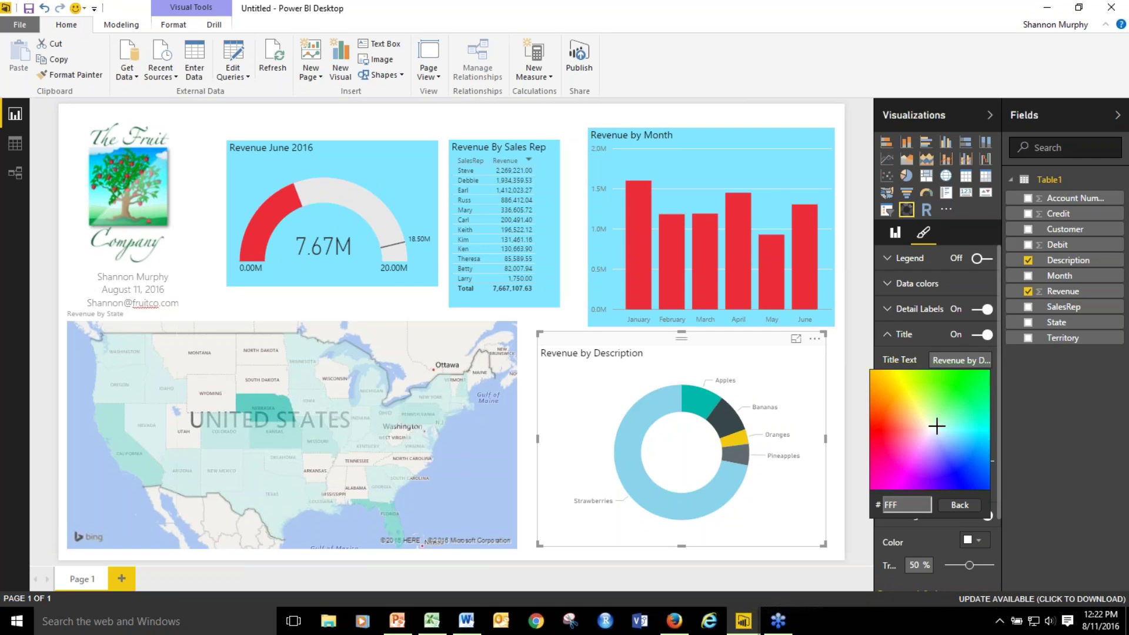
left_click(856, 501)
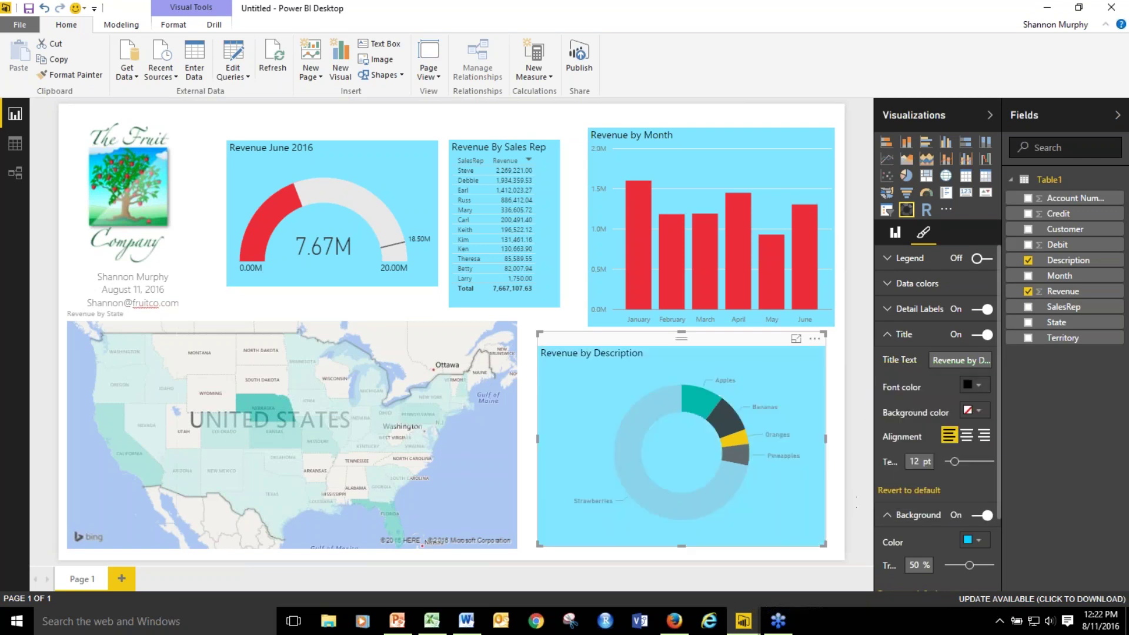
left_click(652, 412)
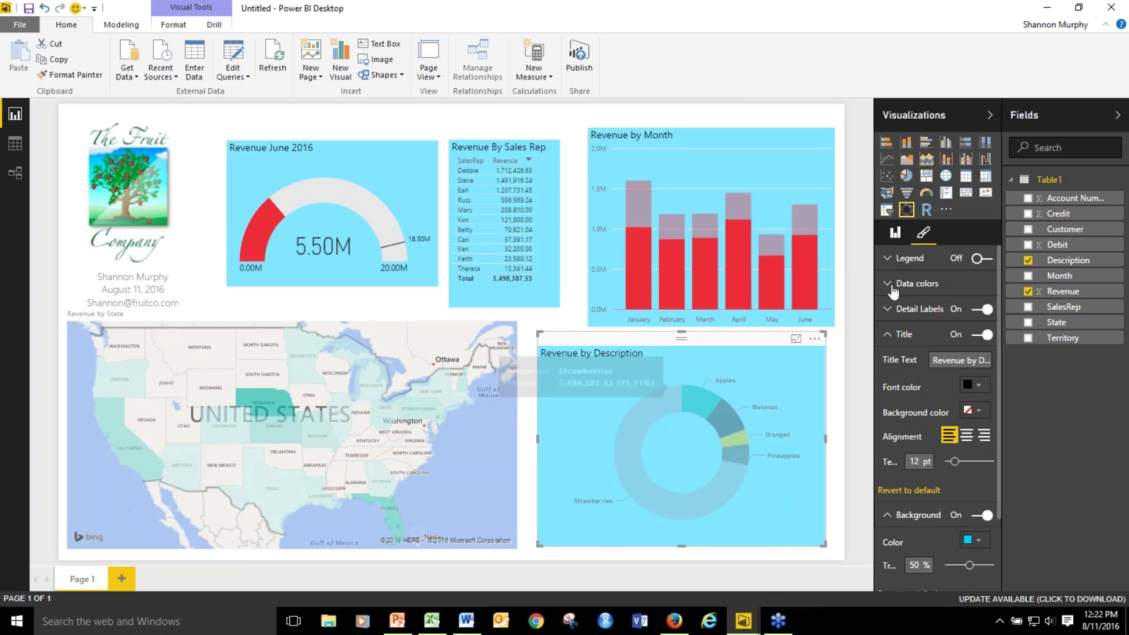
Recolour the donut slices: Strawberries dark red, Apples dark grey, Bananas pink.
left_click(915, 283)
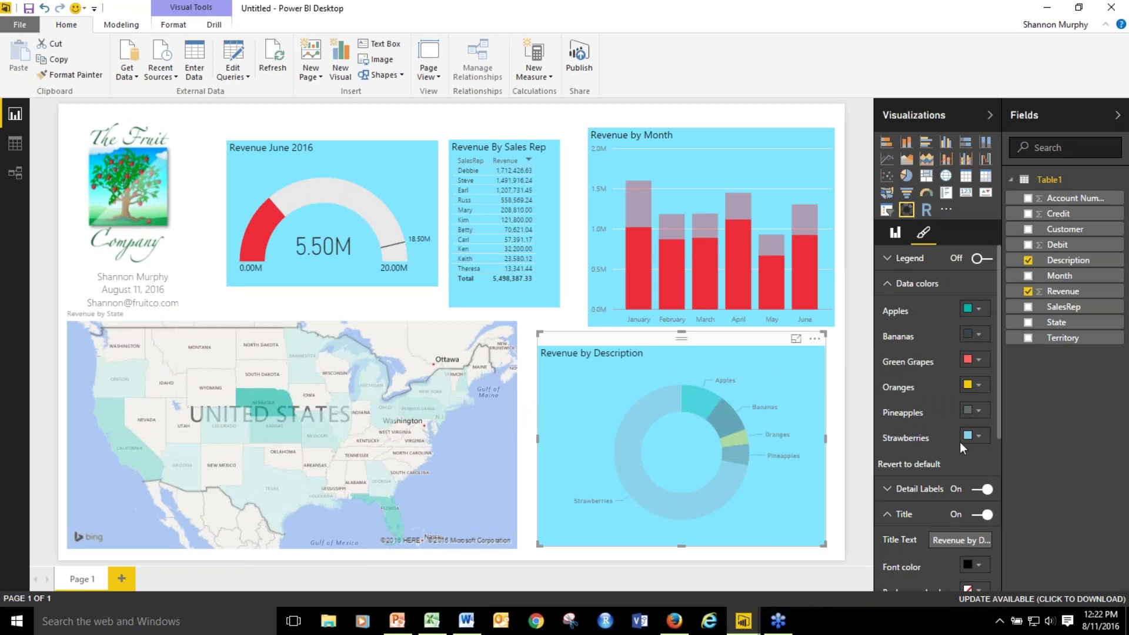
left_click(979, 438)
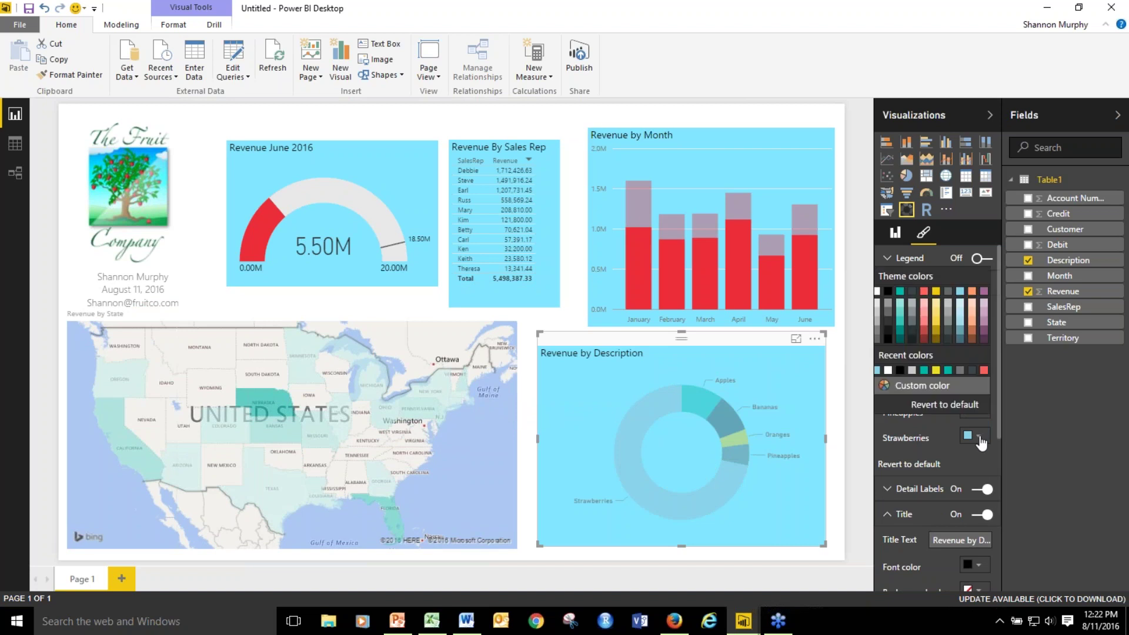
left_click(924, 331)
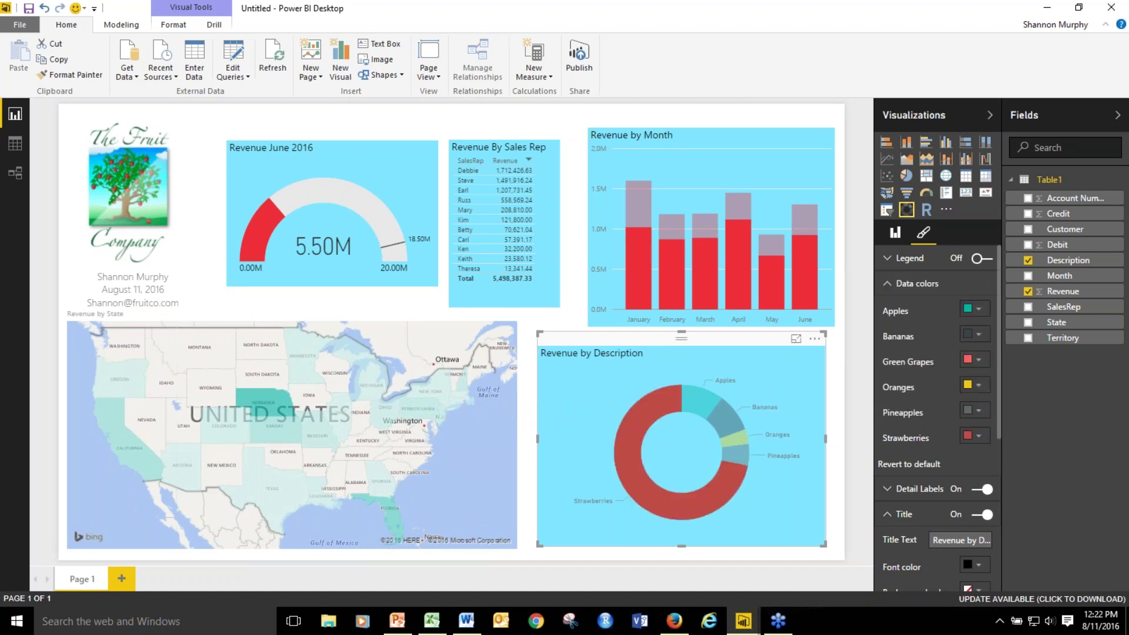
left_click(981, 312)
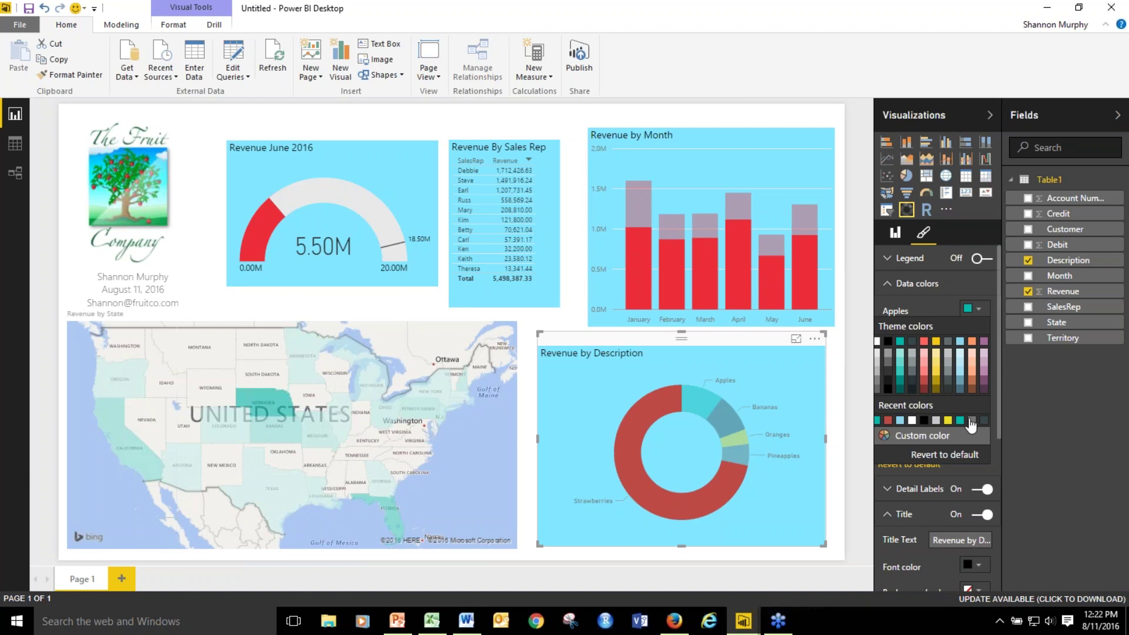
left_click(984, 420)
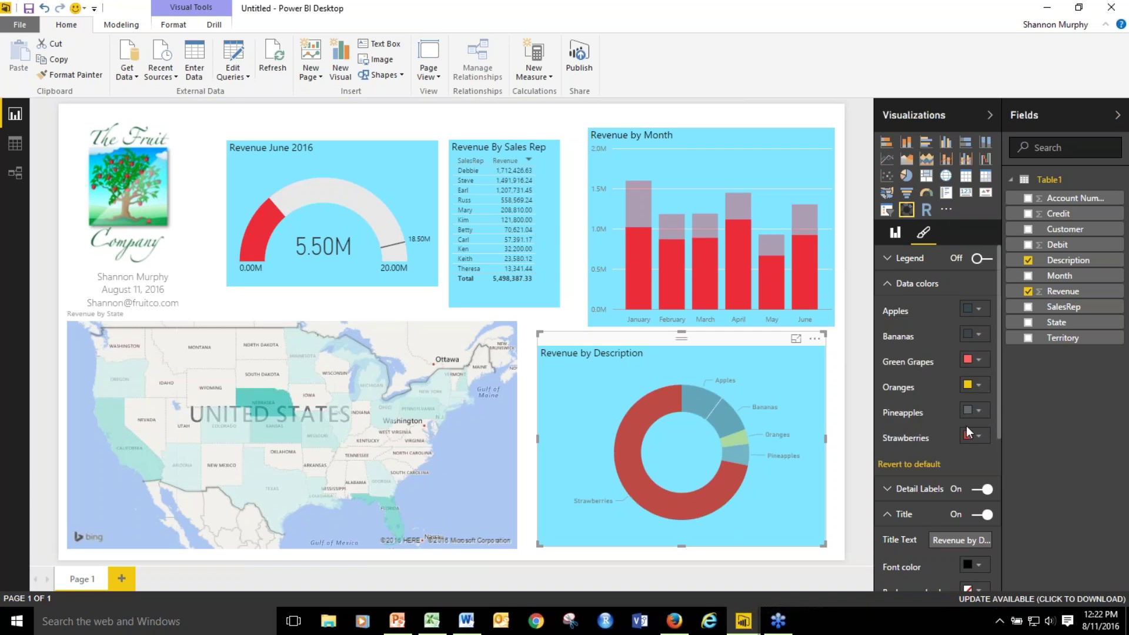
left_click(978, 336)
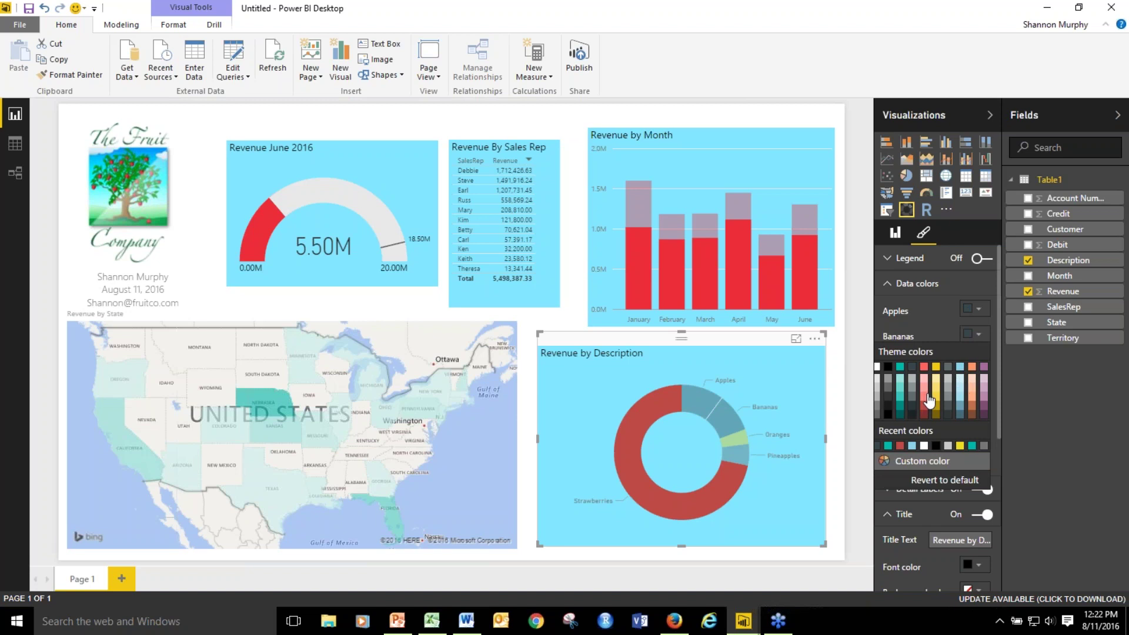
left_click(962, 385)
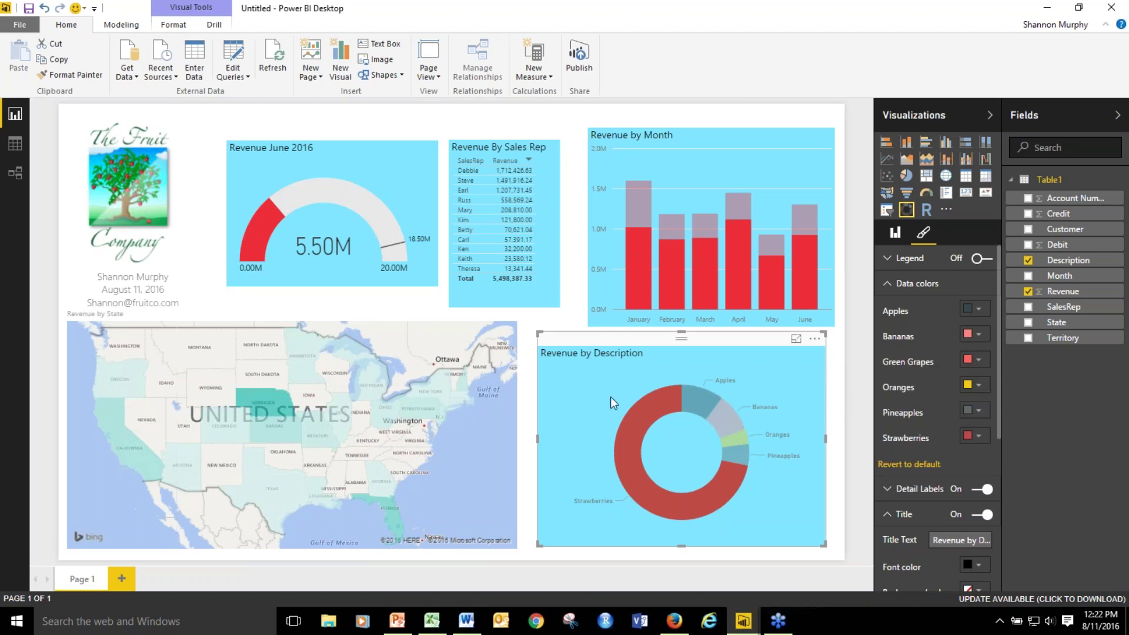
left_click(532, 381)
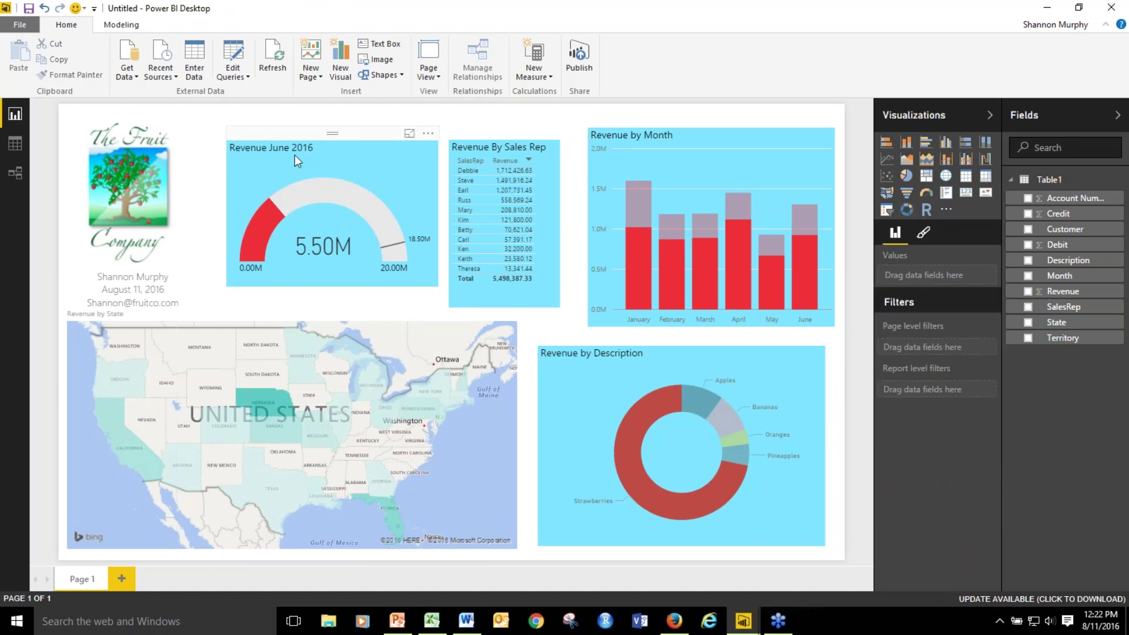
Clear the Strawberries filter and cross-filter the report to January, gauge reading 1.60M.
left_click(738, 161)
left_click(807, 388)
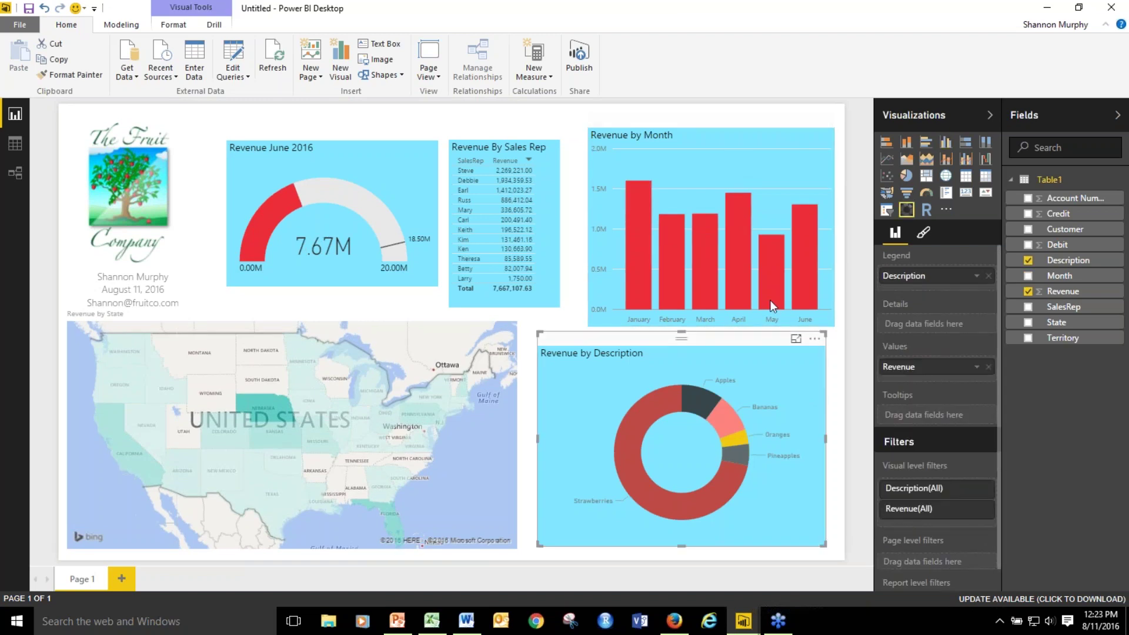
mouse_move(634, 200)
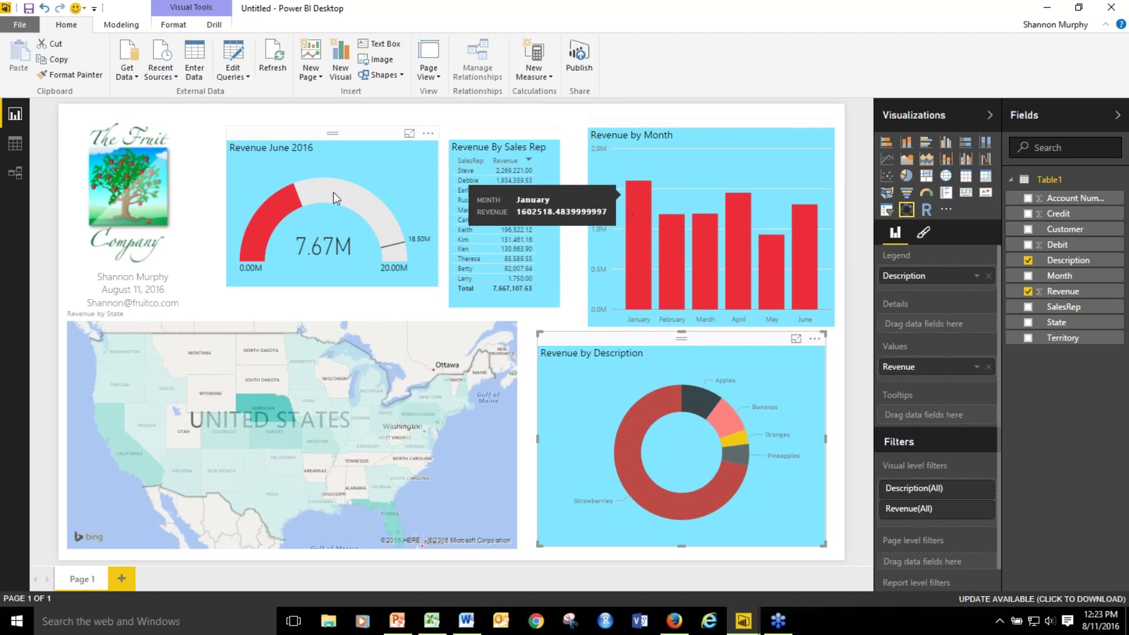
left_click(682, 166)
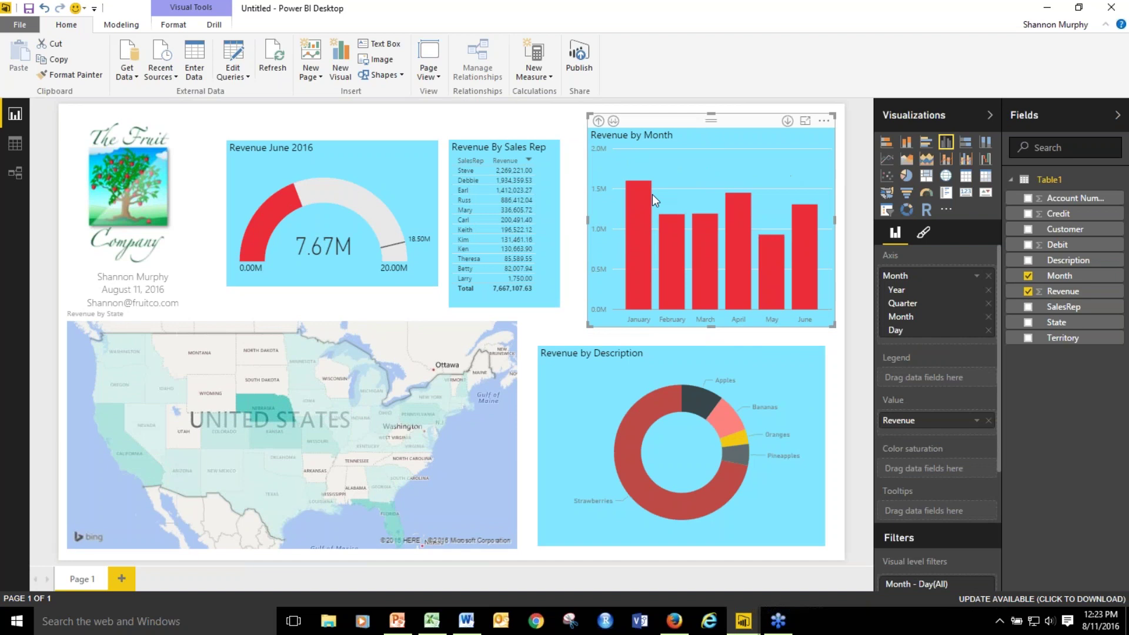
mouse_move(641, 200)
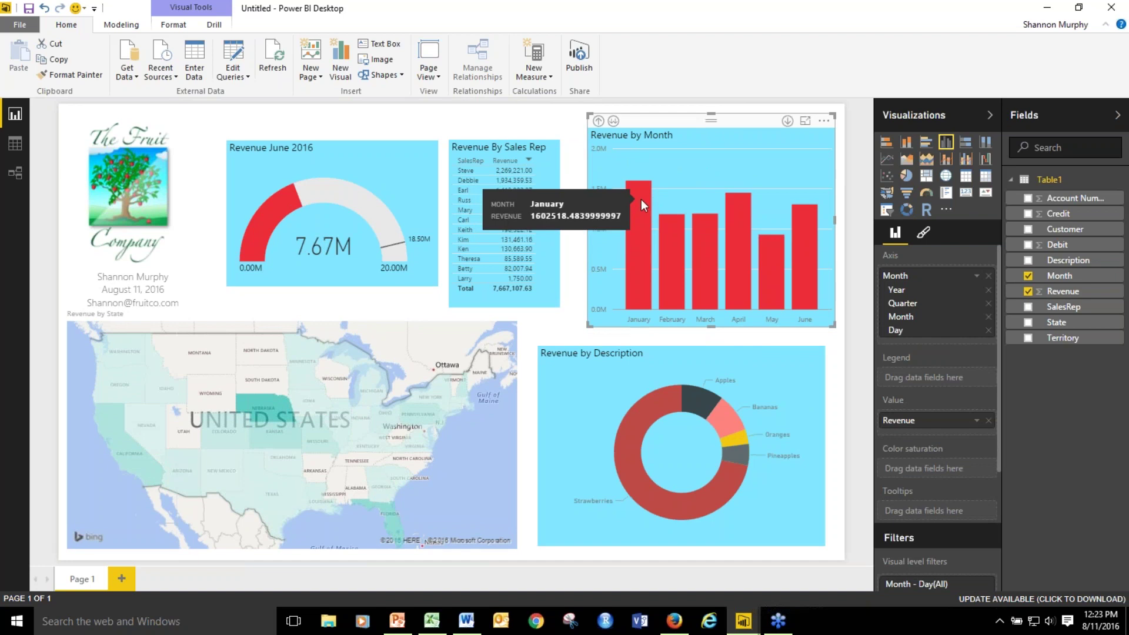
mouse_move(678, 241)
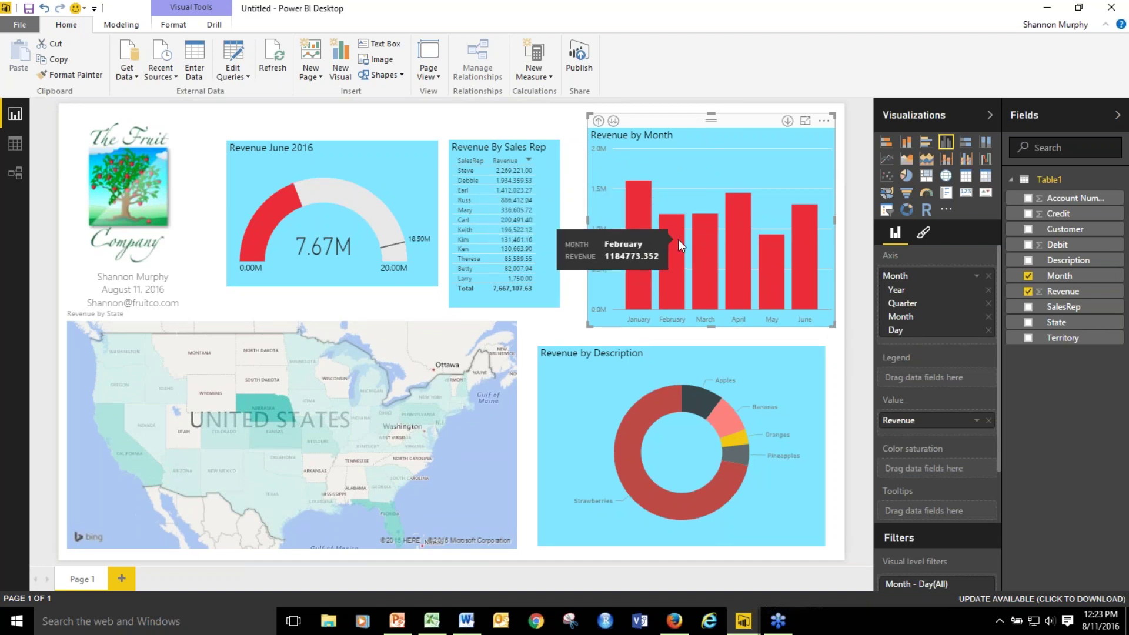
left_click(634, 197)
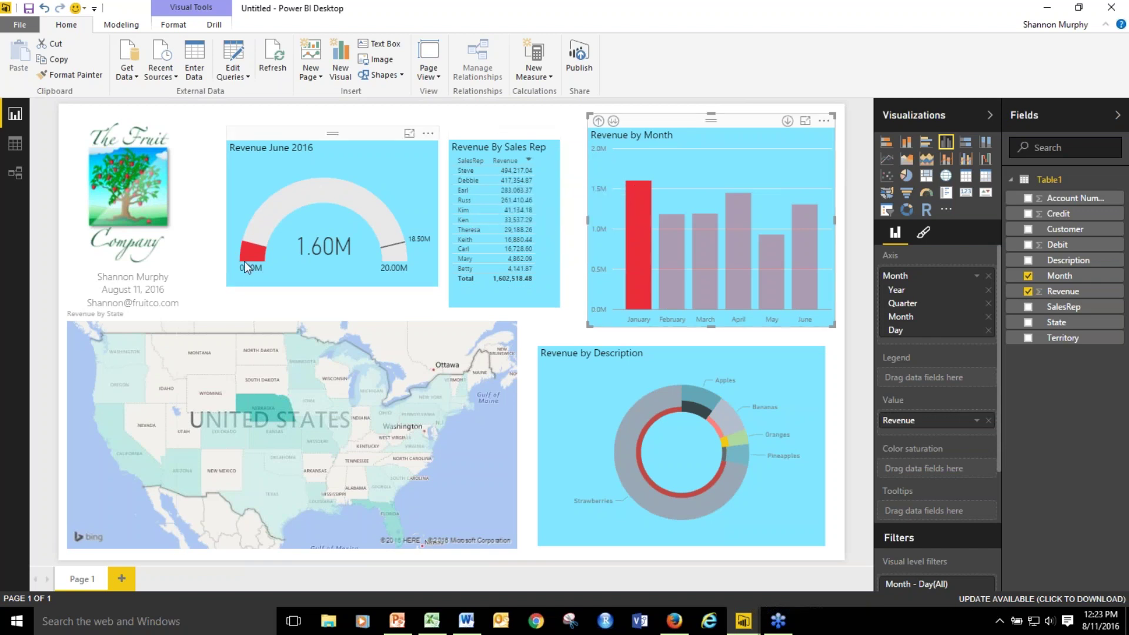
mouse_move(253, 259)
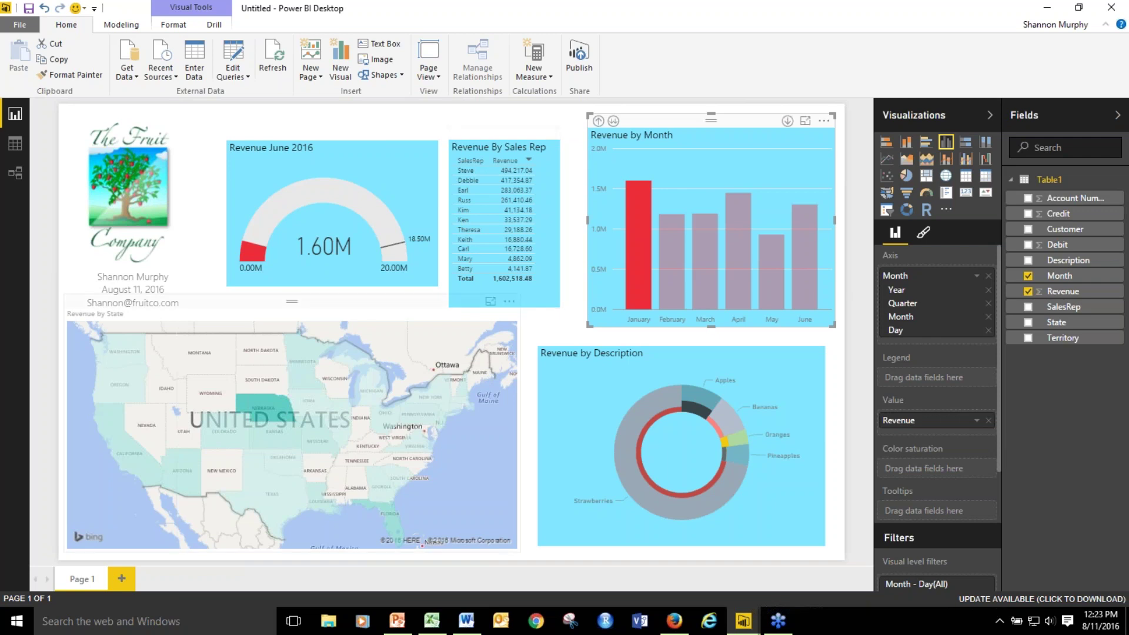
mouse_move(662, 514)
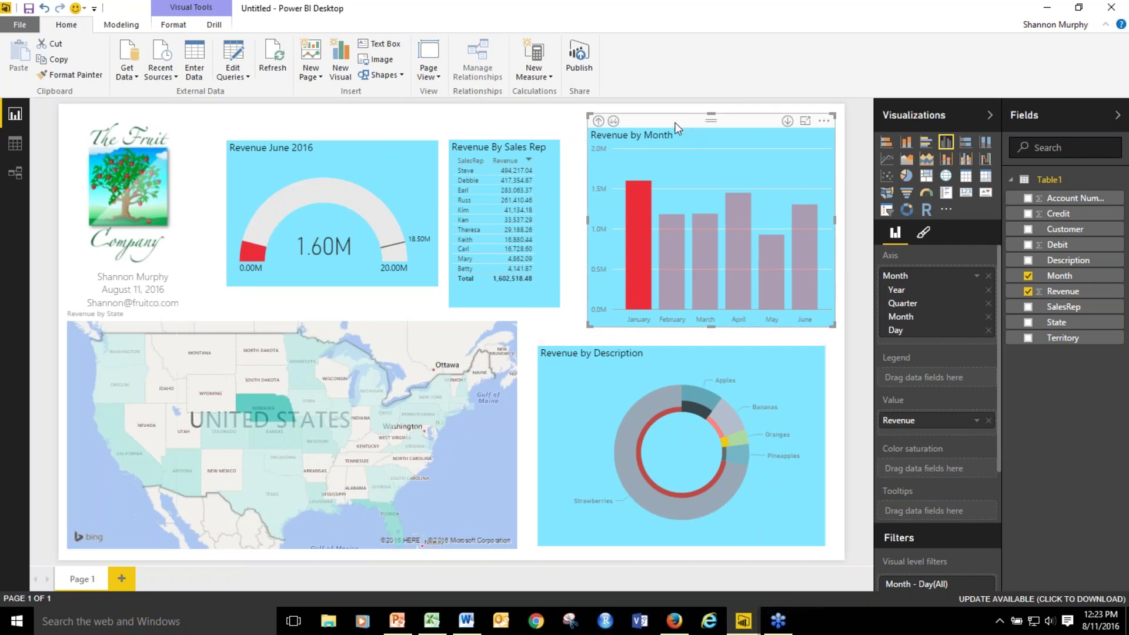
Clear the January filter, test an Apples filter from the donut, then clear it.
left_click(687, 159)
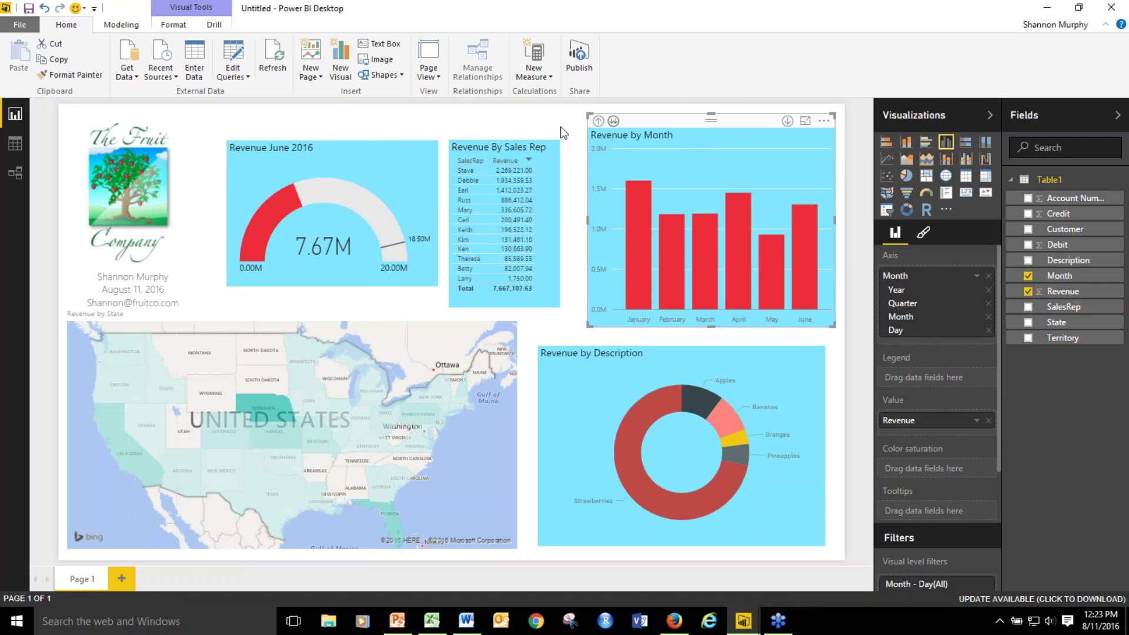
left_click(698, 407)
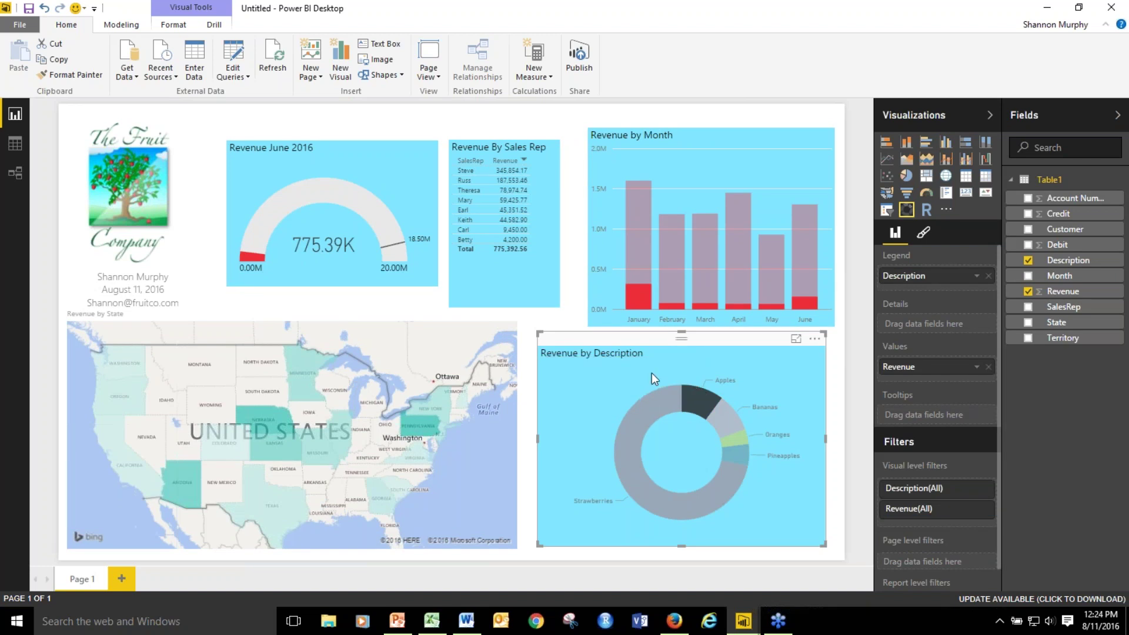
mouse_move(641, 299)
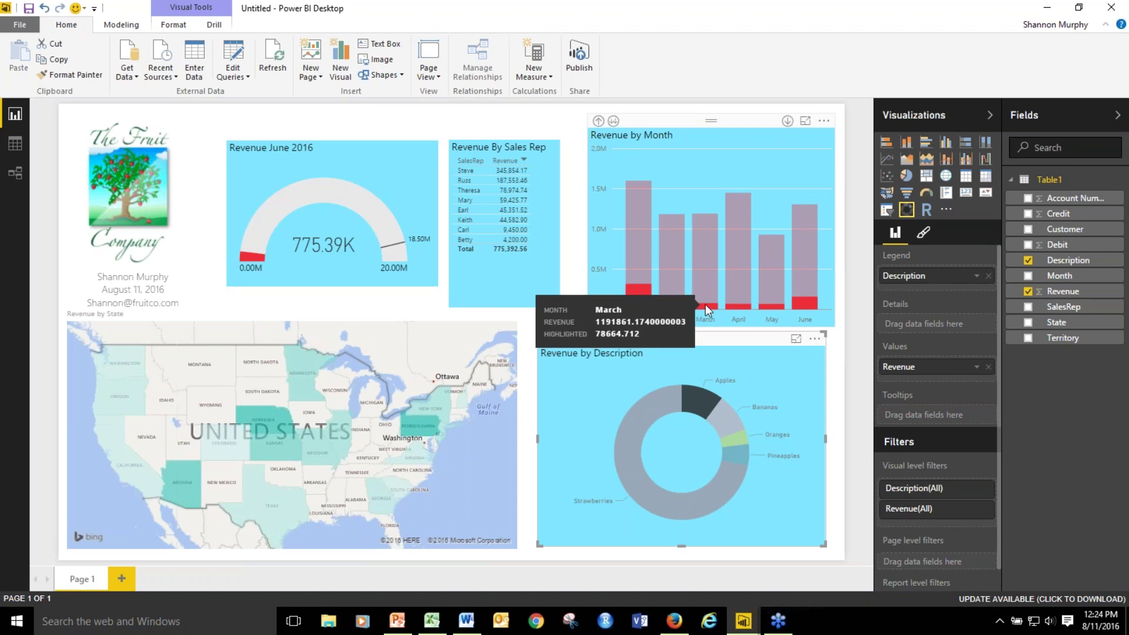
left_click(598, 378)
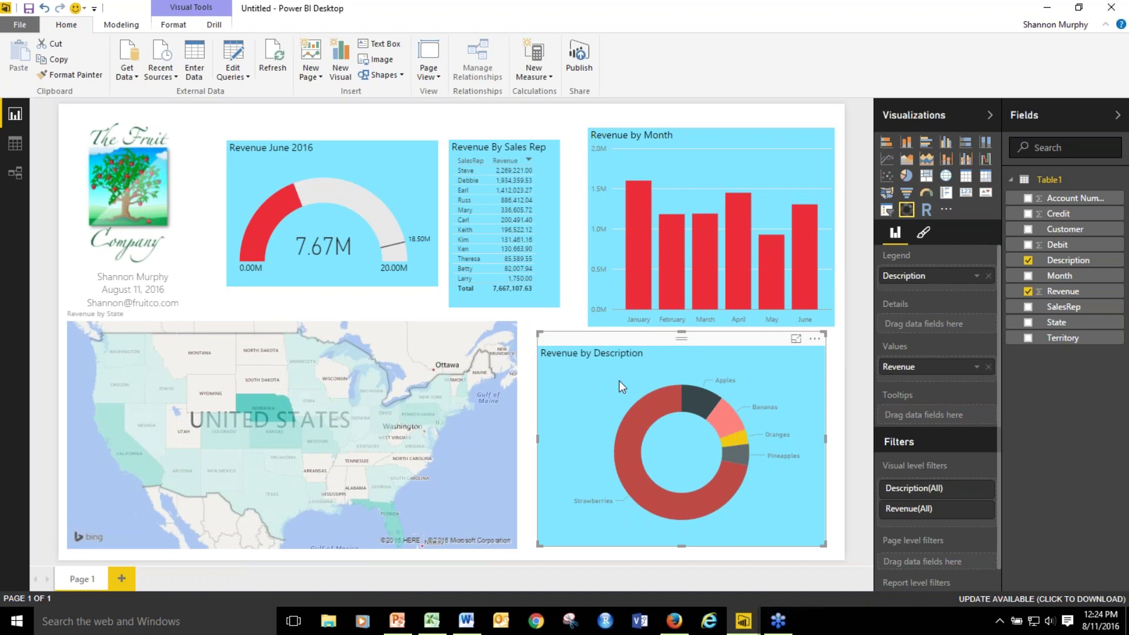
Cross-filter the report from the map to Georgia, then to Nebraska (gauge 2.06M).
left_click(437, 119)
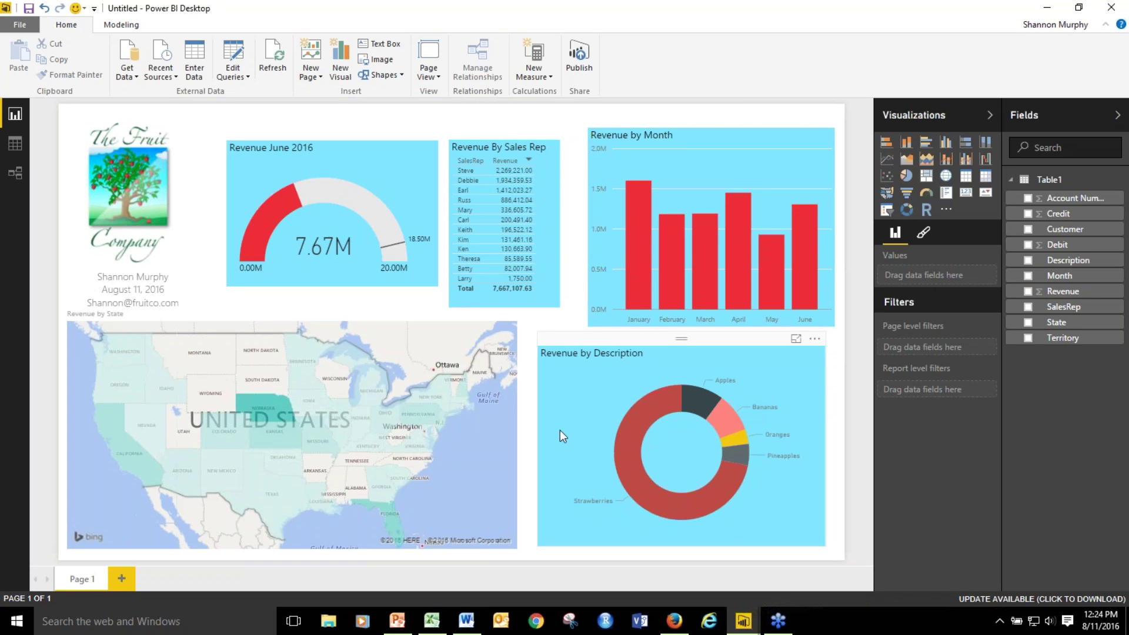
left_click(473, 475)
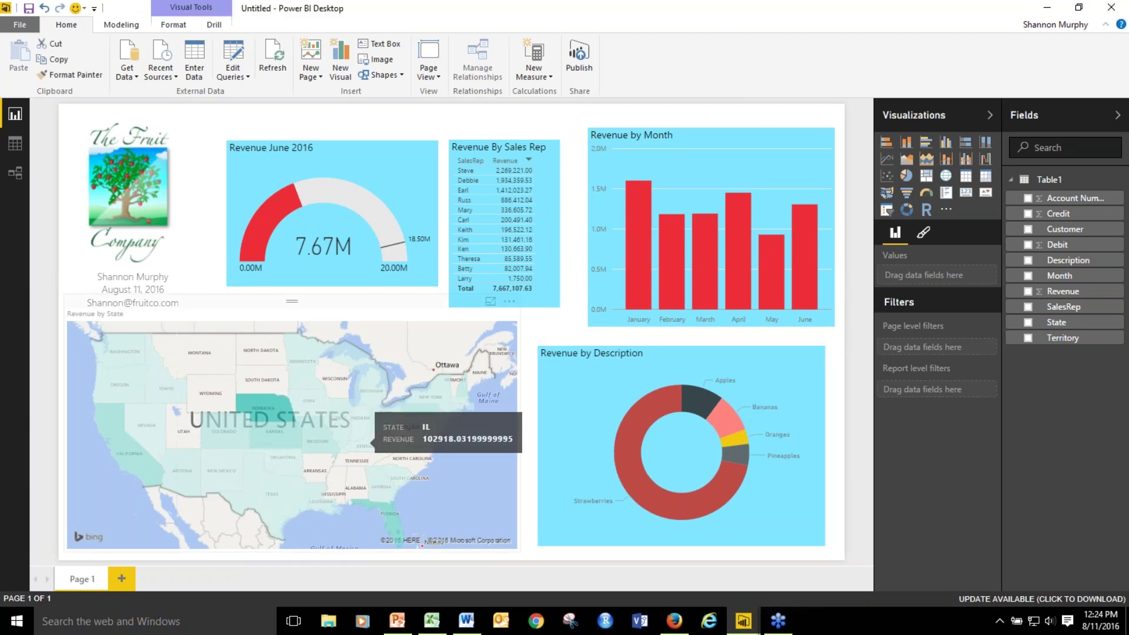
left_click(383, 490)
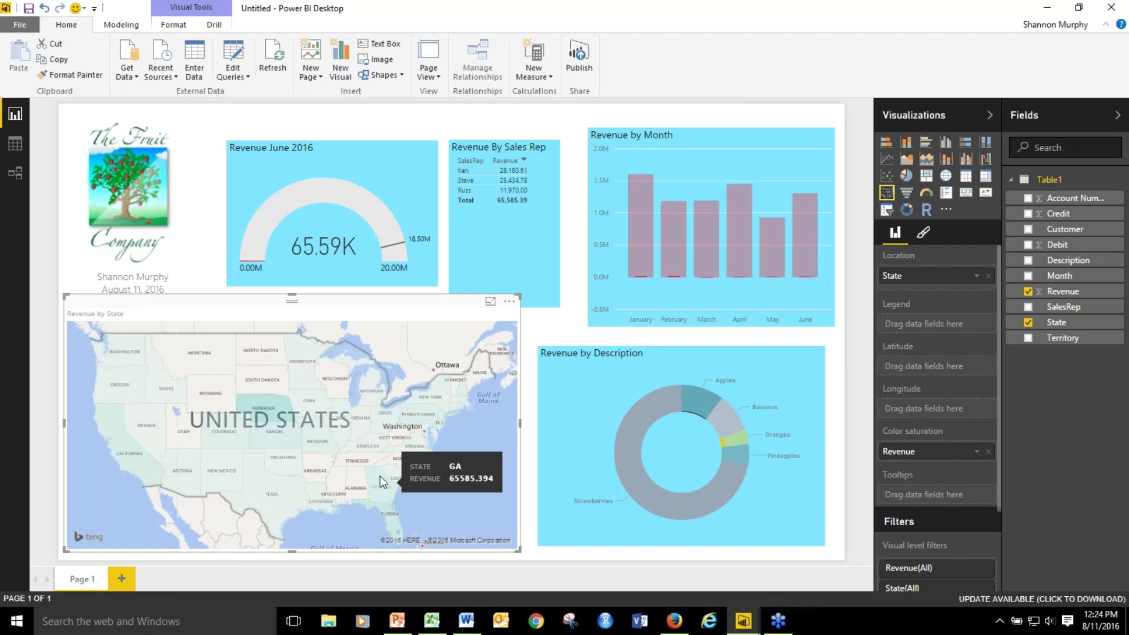
left_click(269, 401)
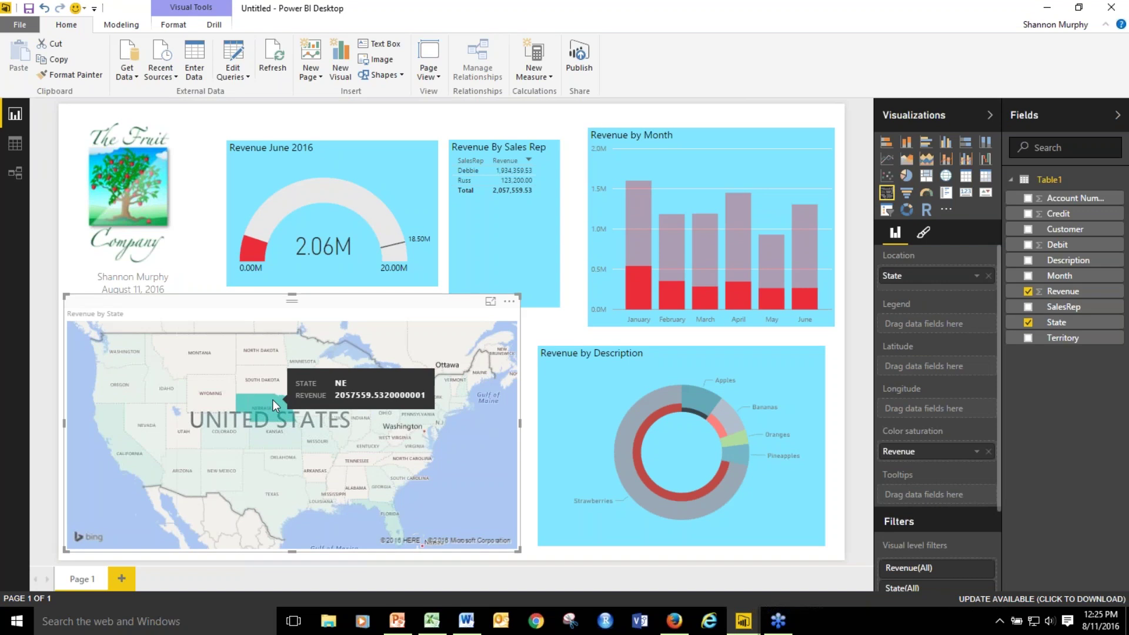
left_click(554, 328)
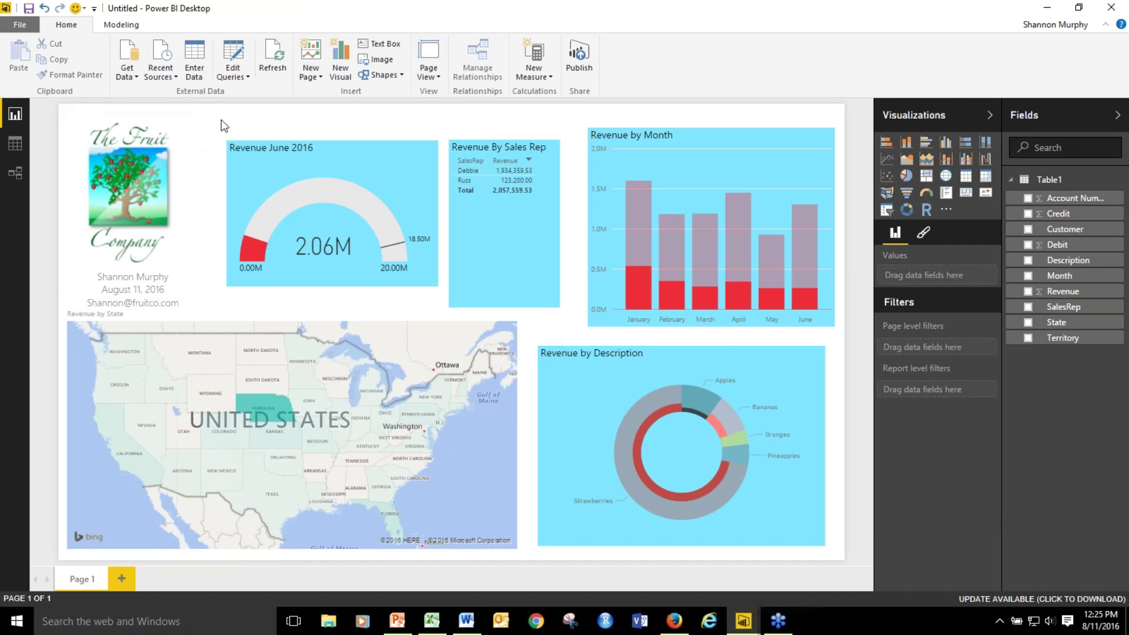
Clear the Nebraska filter and make the Revenue by State title black at 12 pt.
left_click(330, 300)
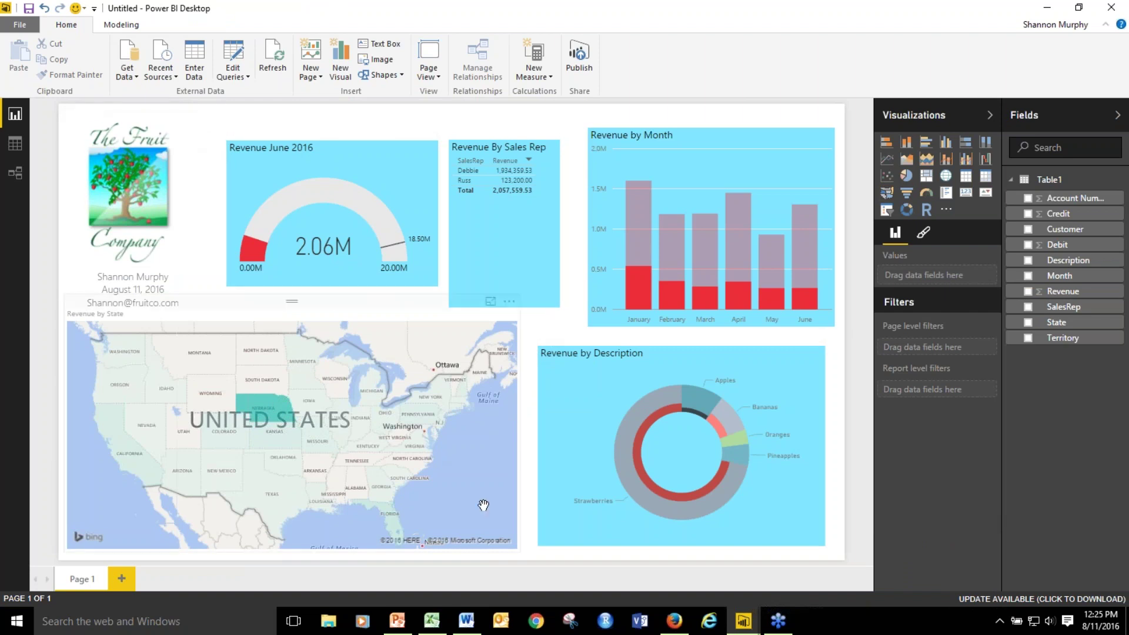
left_click(929, 235)
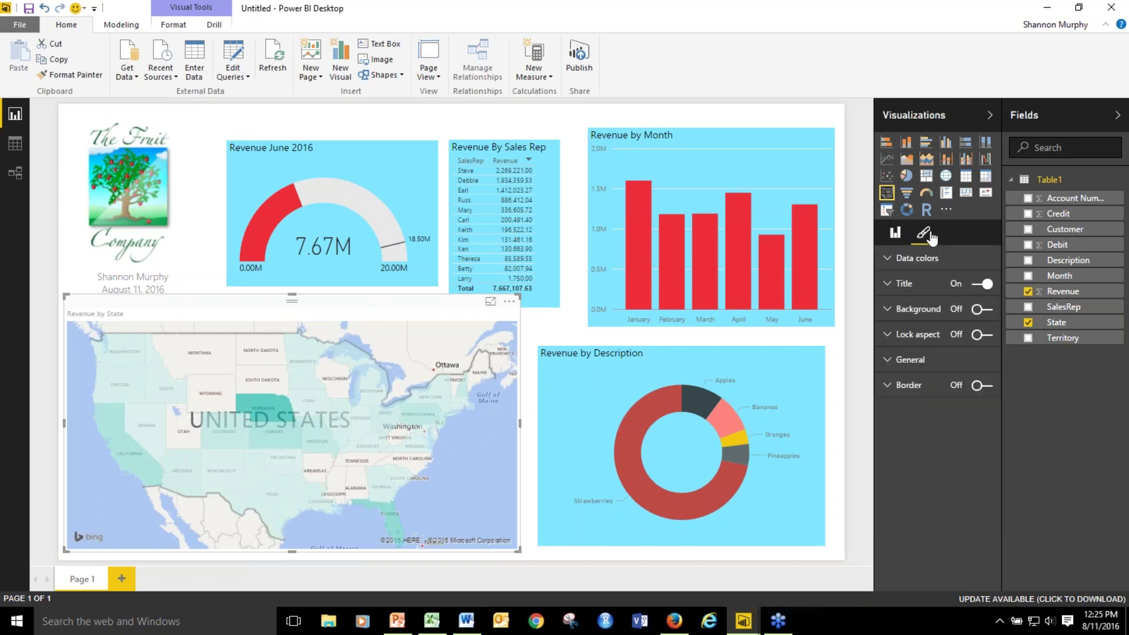
left_click(897, 286)
left_click(979, 334)
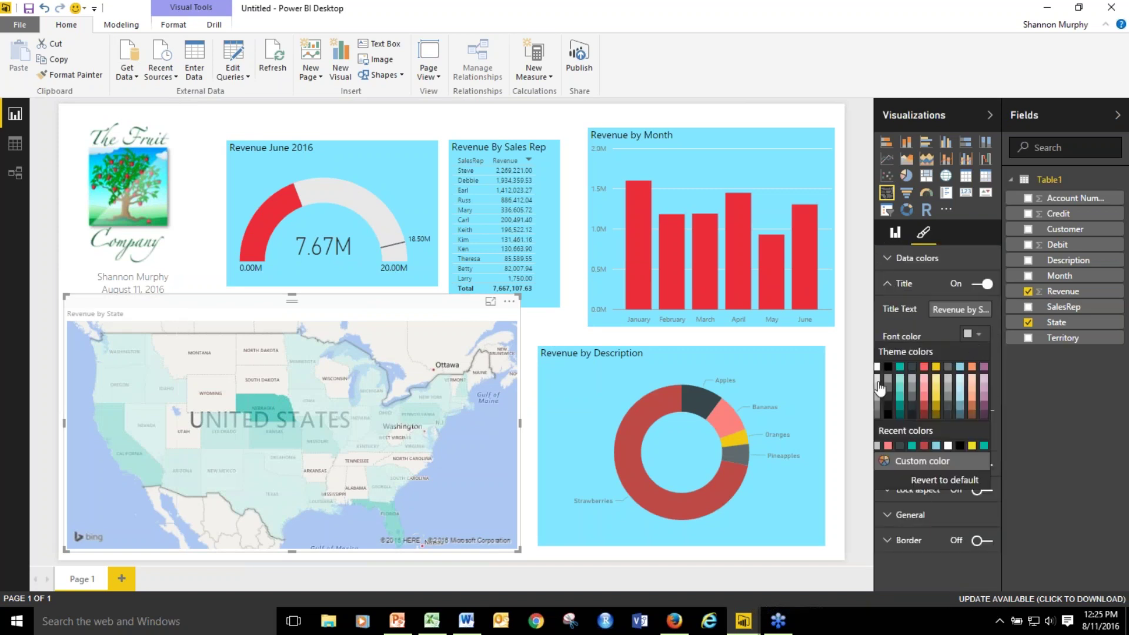
left_click(893, 372)
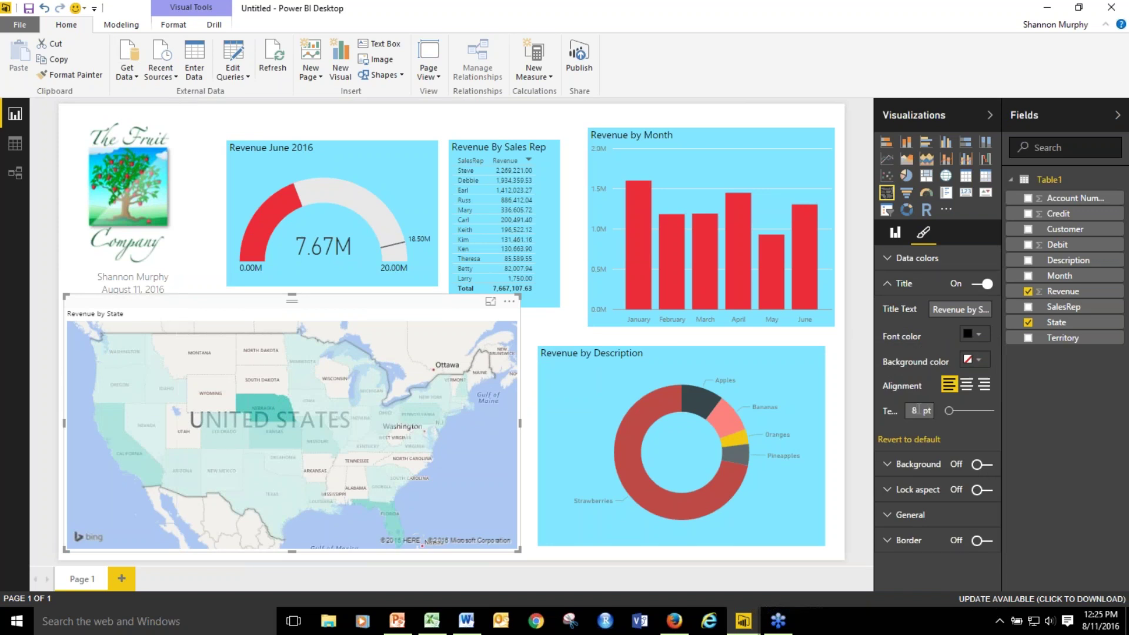
double_click(914, 411)
type("12")
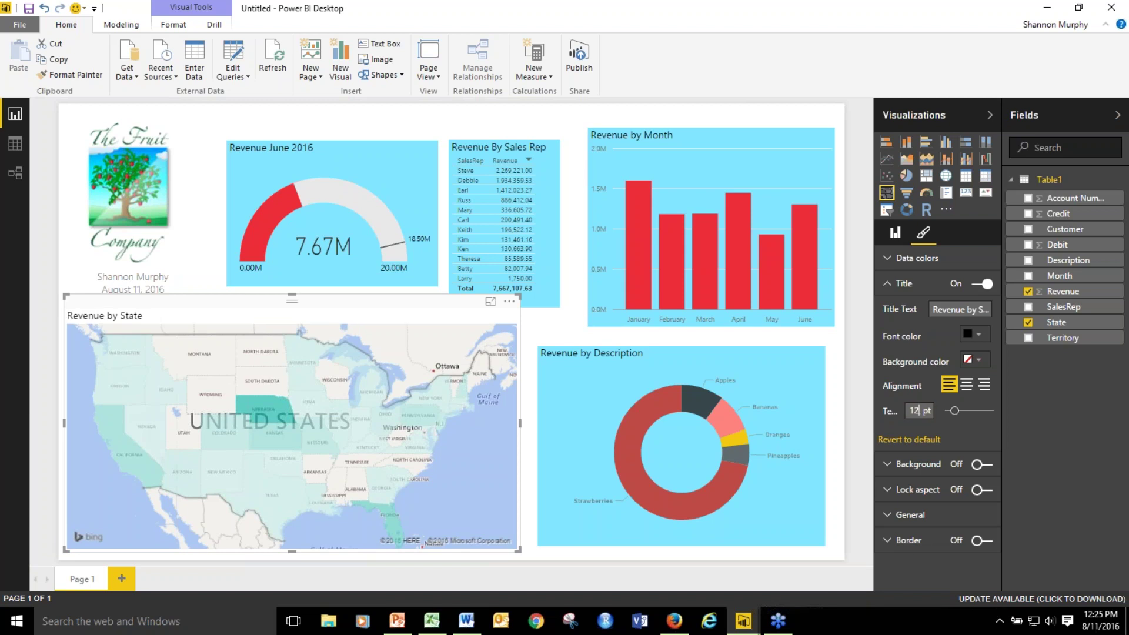
left_click(443, 120)
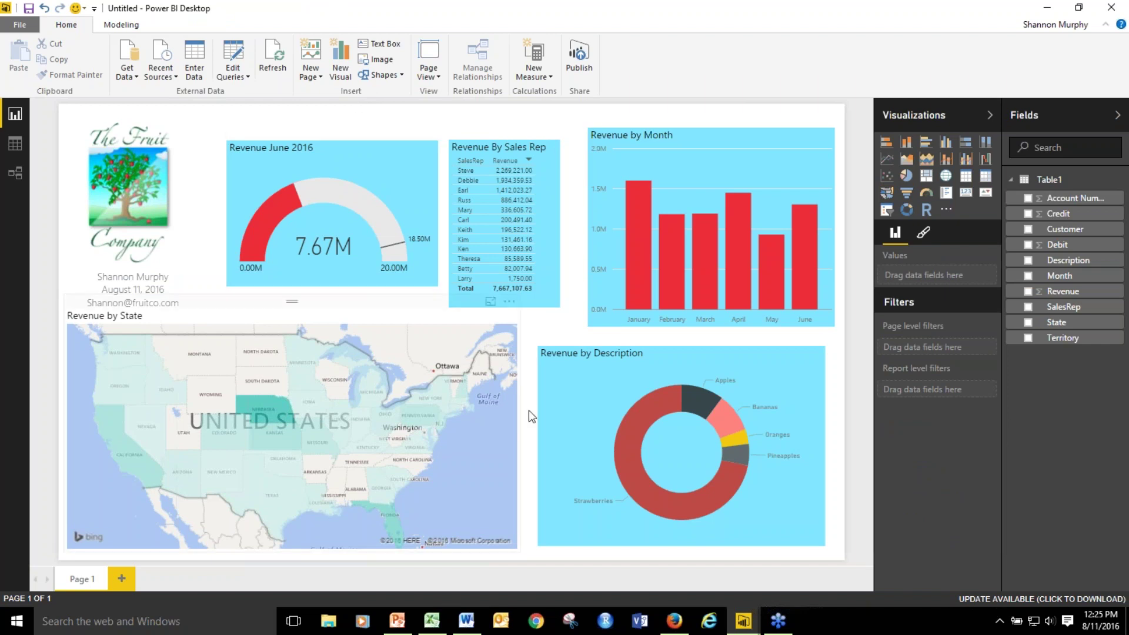
Turn on a black border around the Revenue by Description donut chart.
left_click(592, 397)
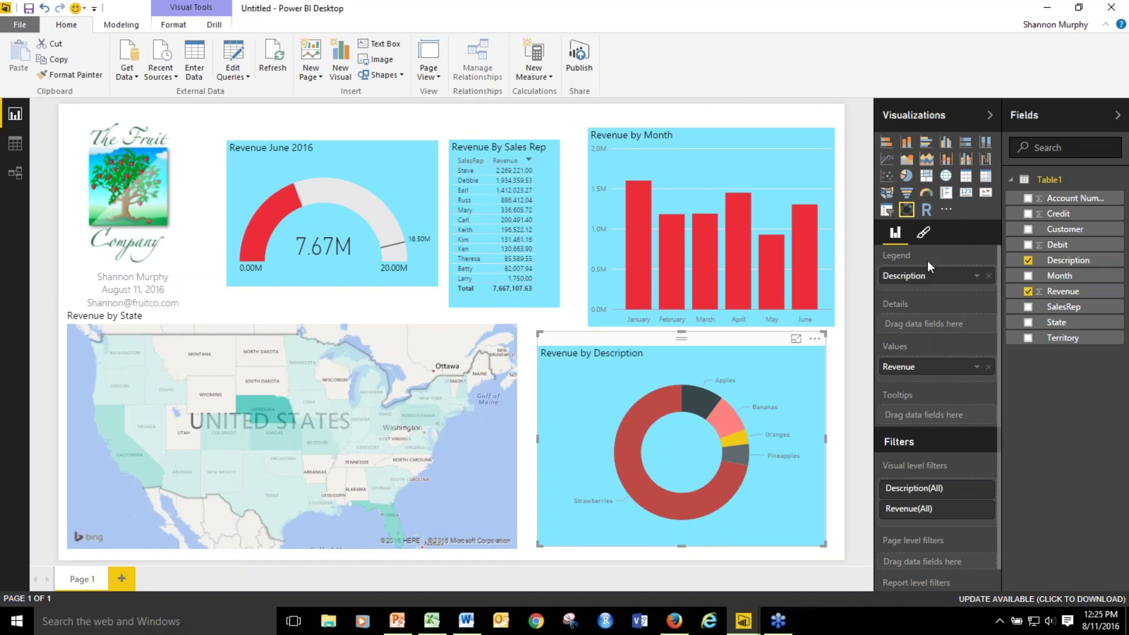
left_click(922, 230)
left_click(893, 440)
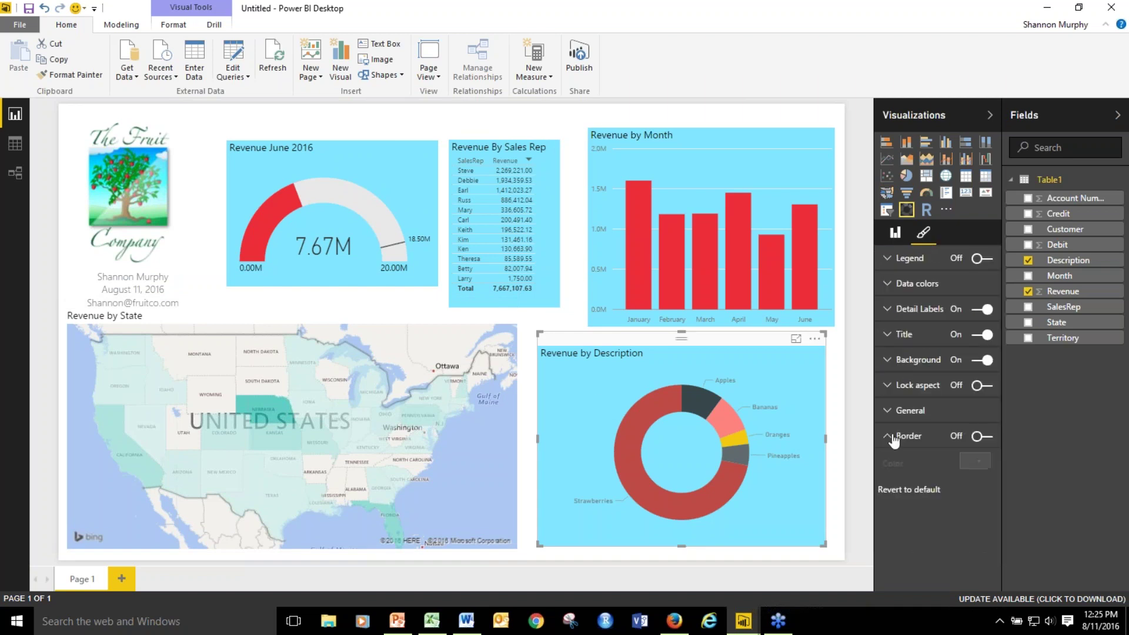
left_click(981, 436)
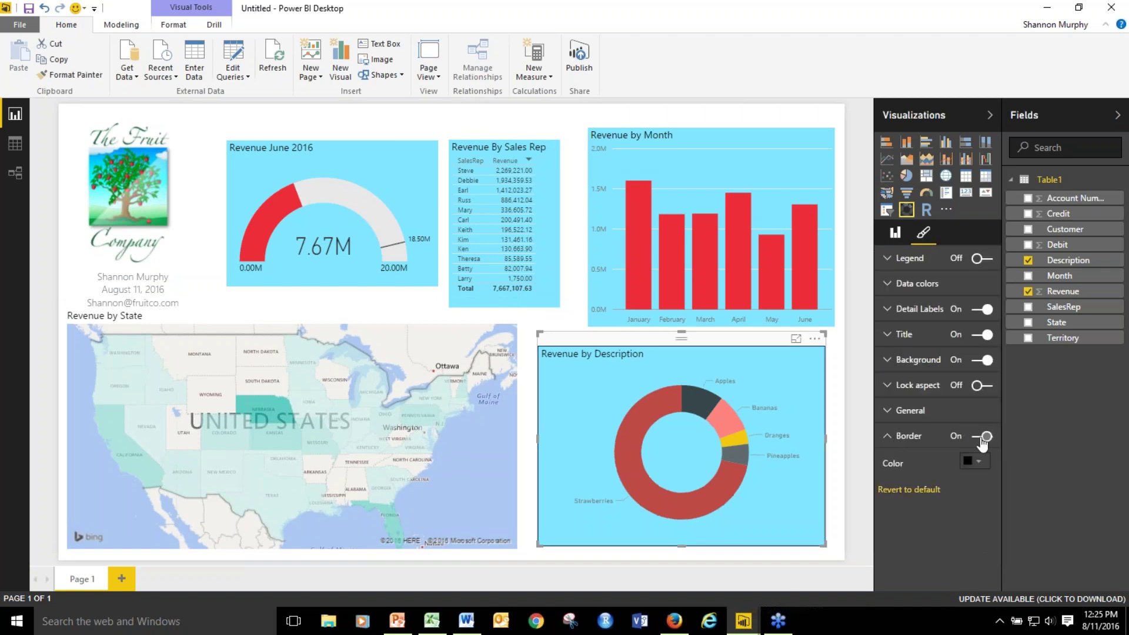
left_click(578, 124)
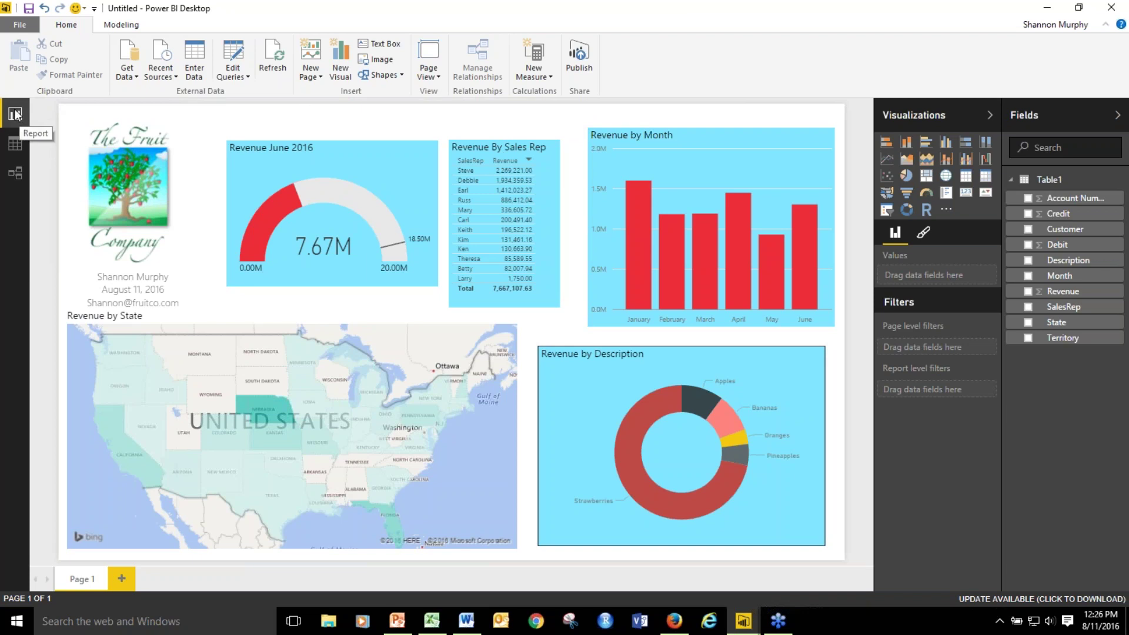
left_click(20, 147)
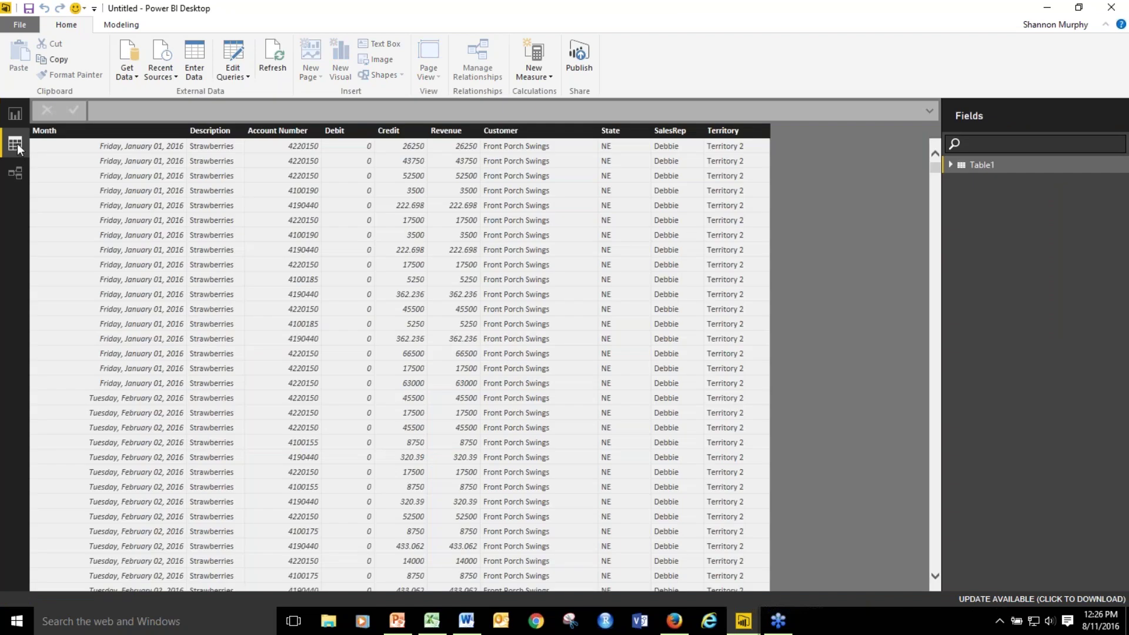
left_click(14, 114)
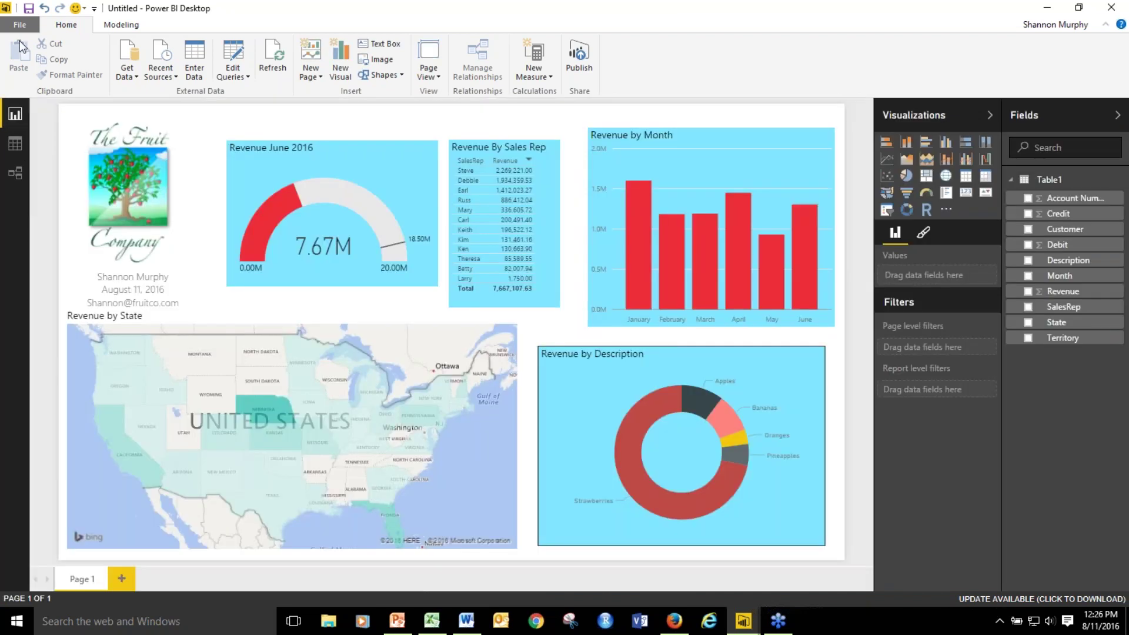
left_click(19, 26)
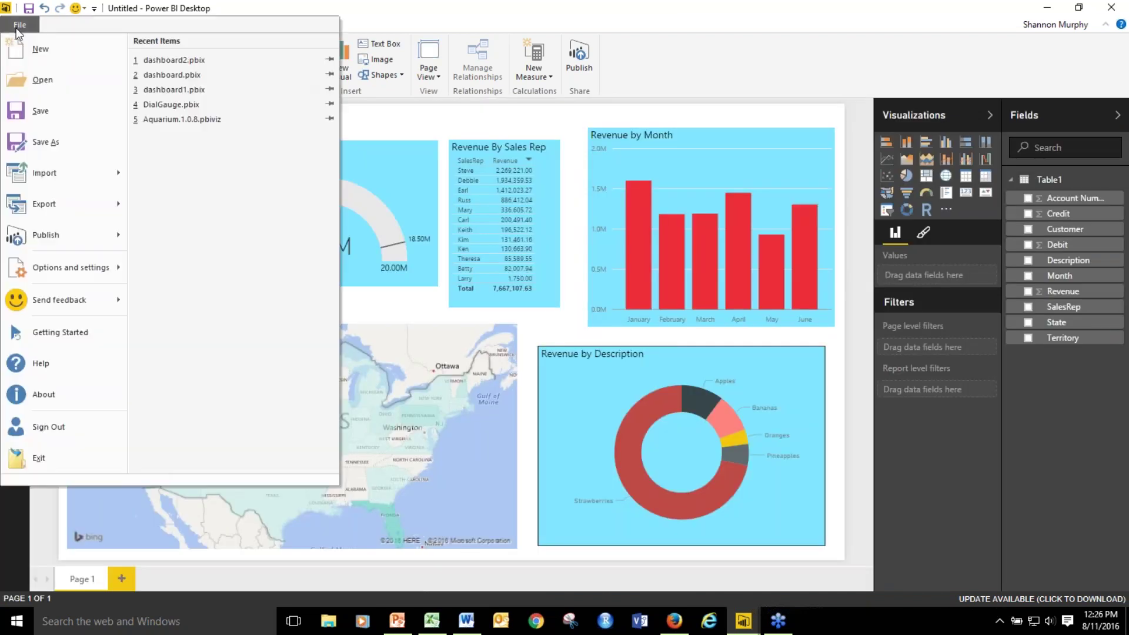
left_click(52, 144)
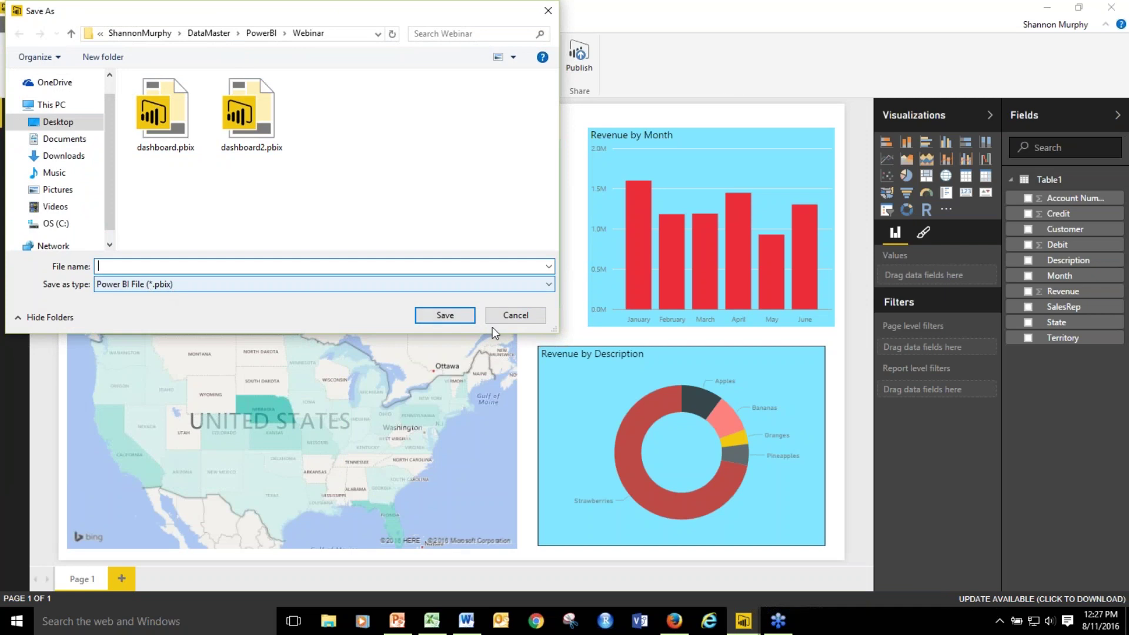
left_click(515, 315)
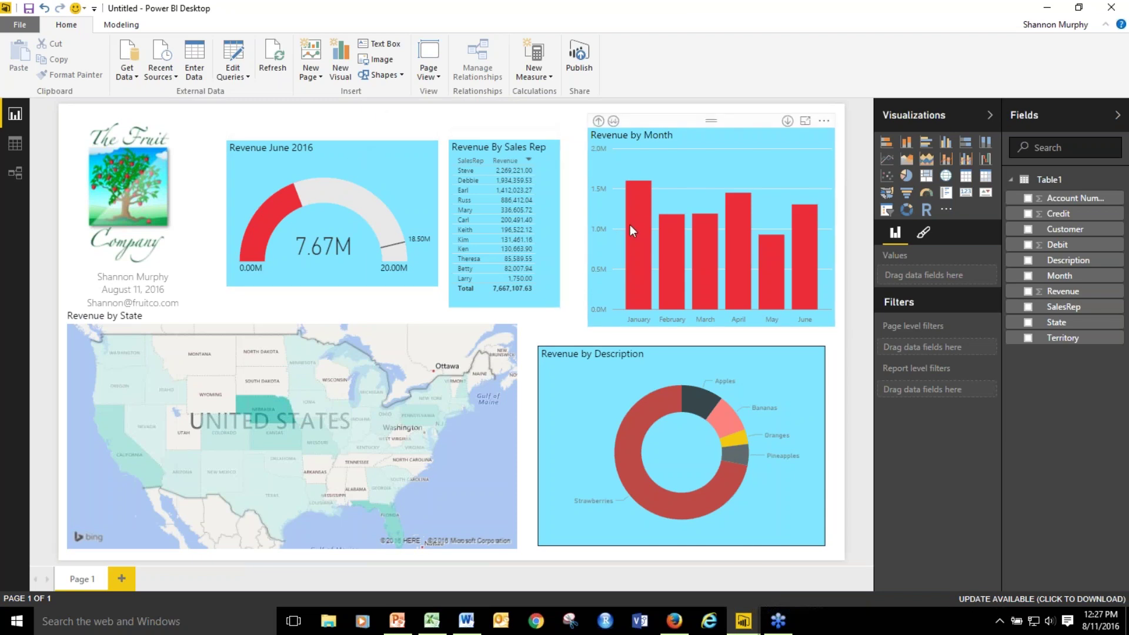
mouse_move(634, 217)
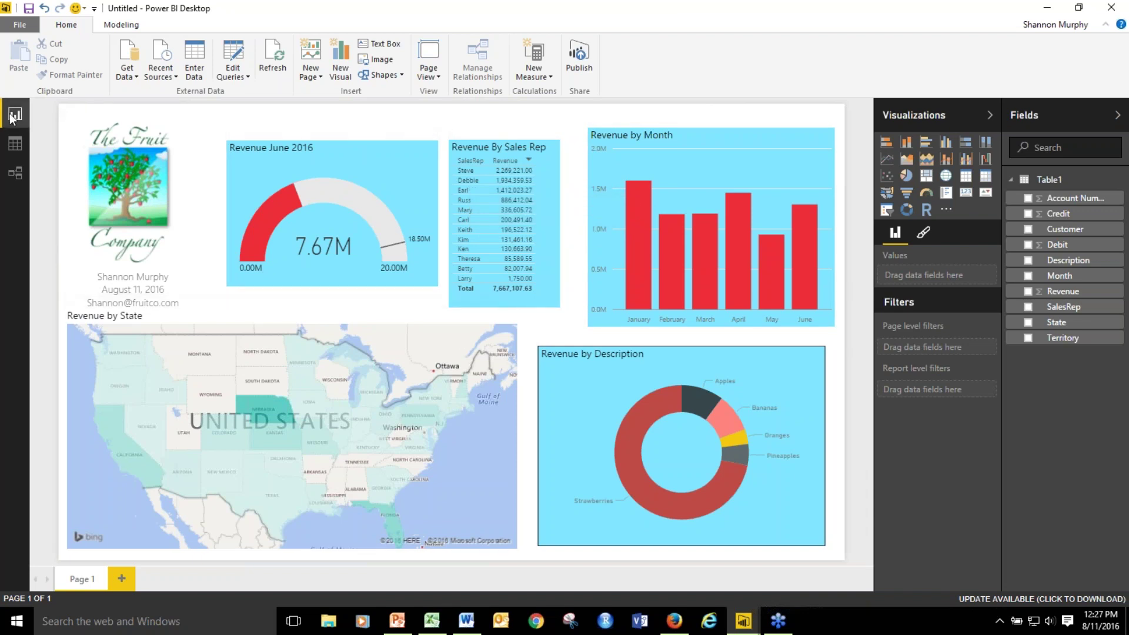
left_click(18, 147)
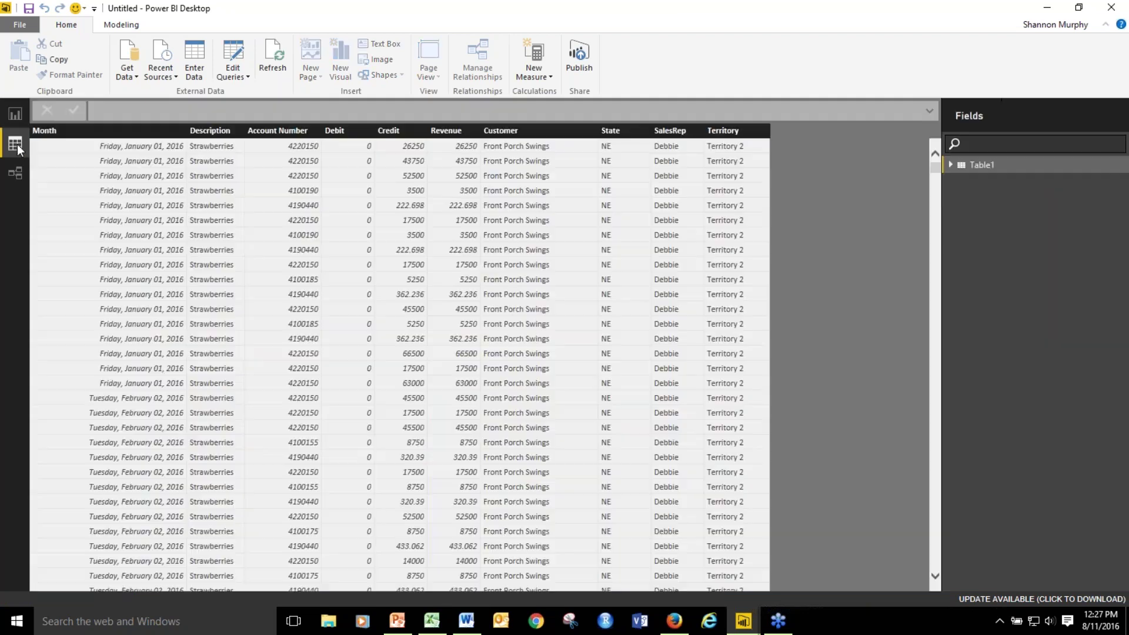
left_click(14, 116)
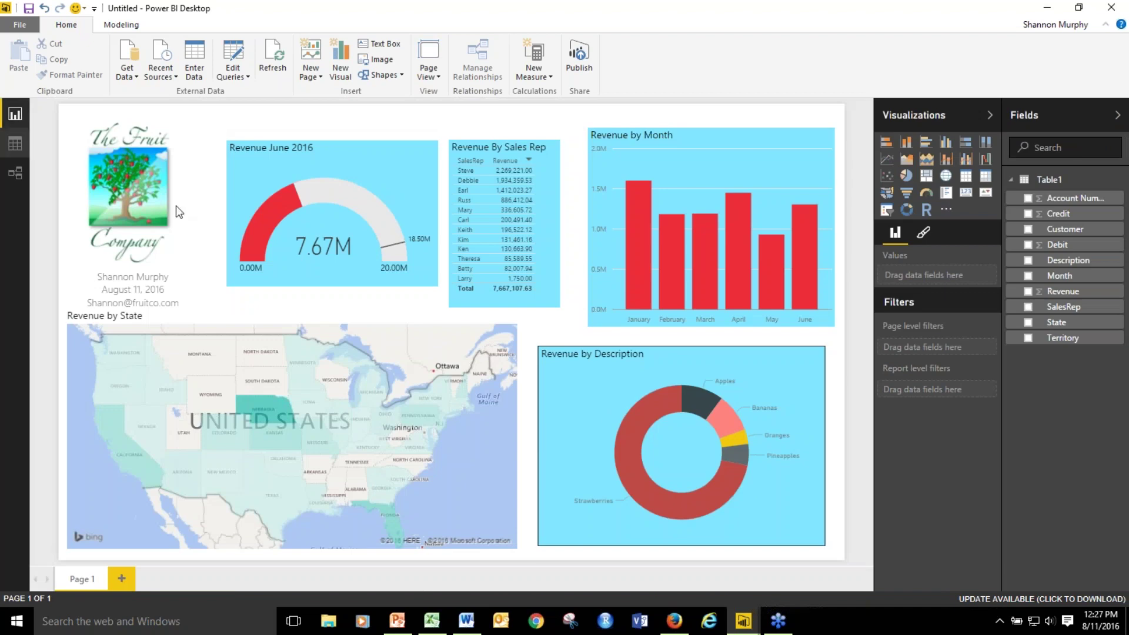
left_click(634, 442)
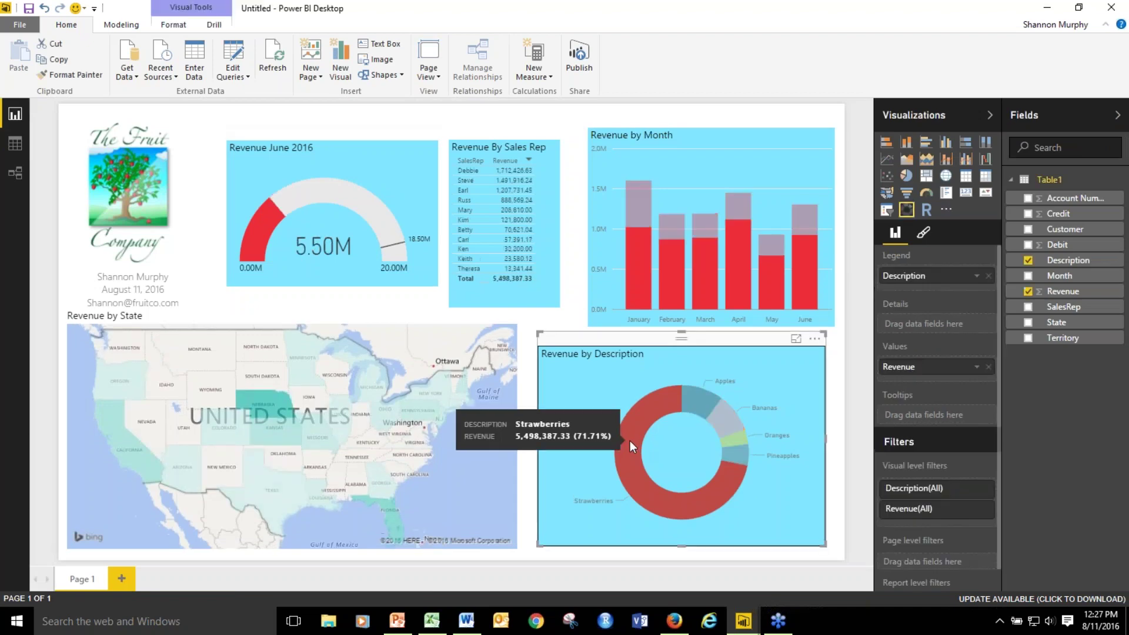
left_click(729, 418)
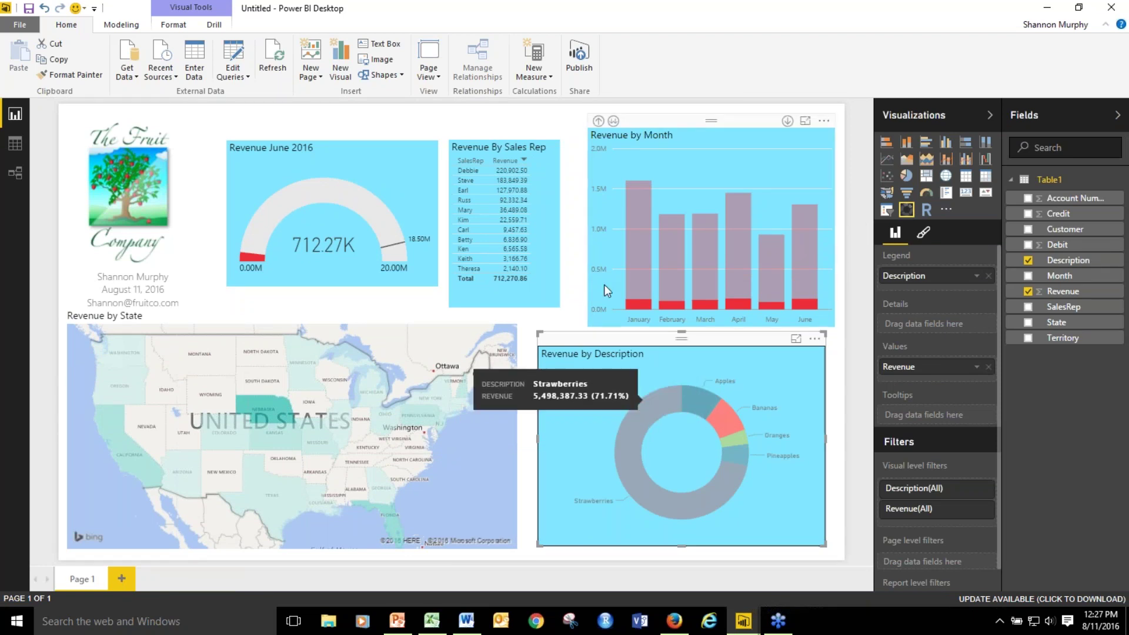
left_click(245, 112)
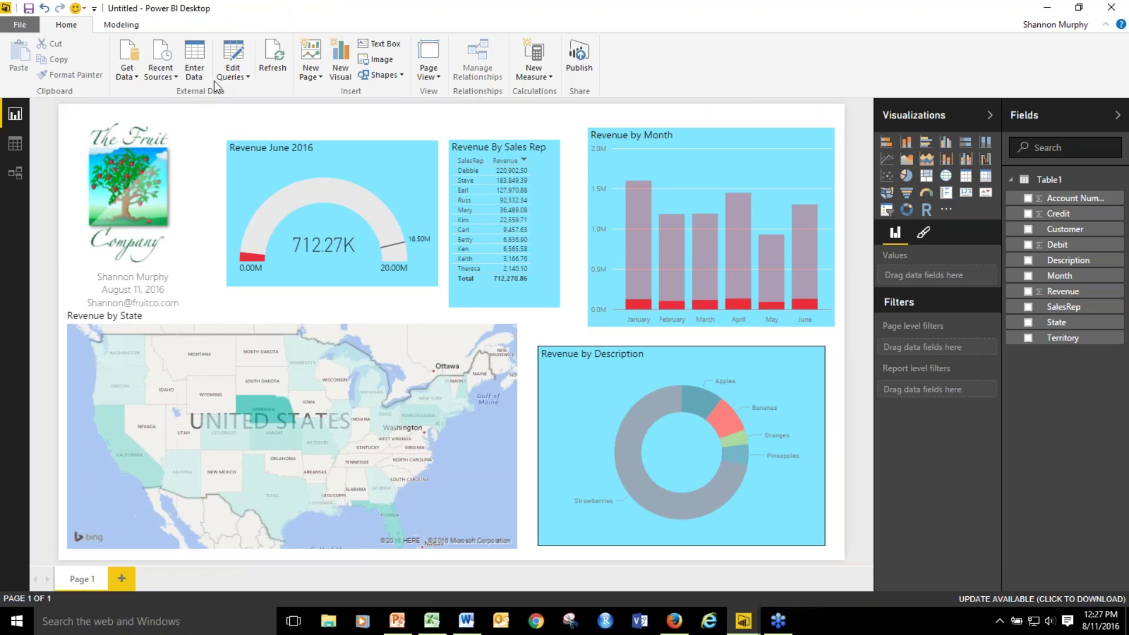
left_click(595, 390)
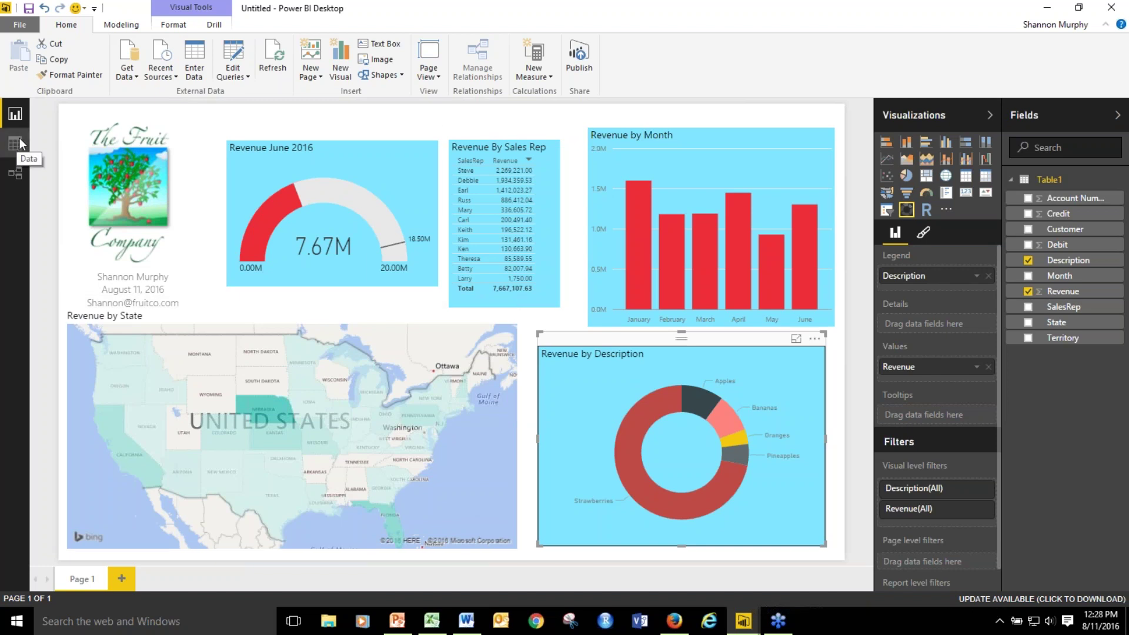
Copy the 07-Jul rows from Sheet2 of the Excel workbook.
left_click(442, 620)
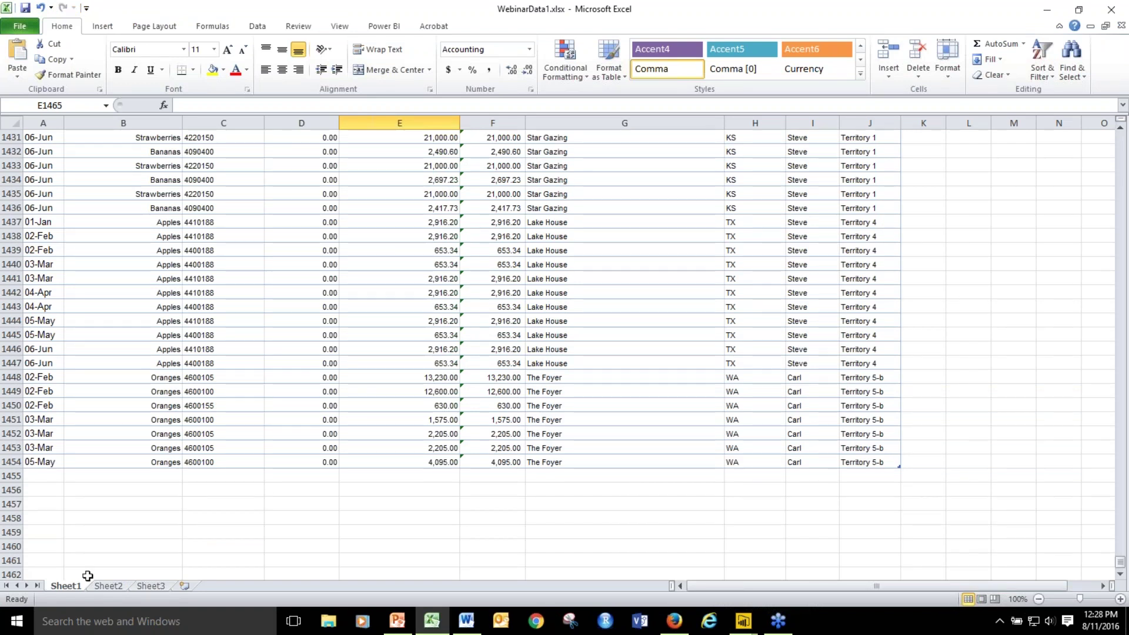
left_click(121, 587)
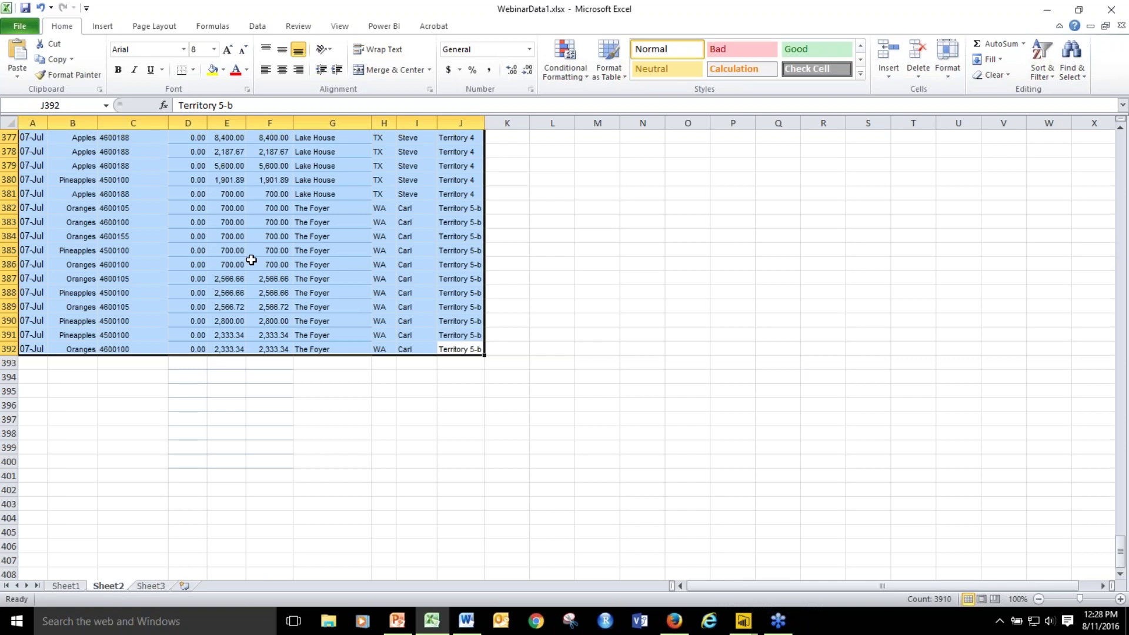
right_click(251, 260)
left_click(288, 282)
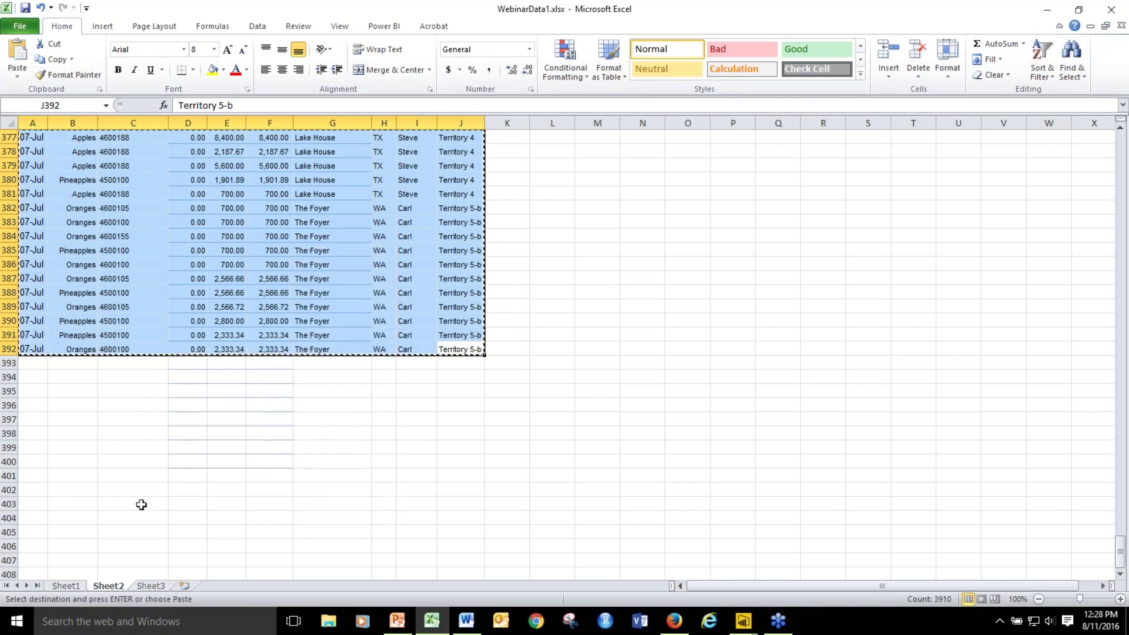
Paste the July rows into Sheet1 starting at A1455 and save WebinarData1.xlsx.
left_click(70, 586)
left_click(57, 476)
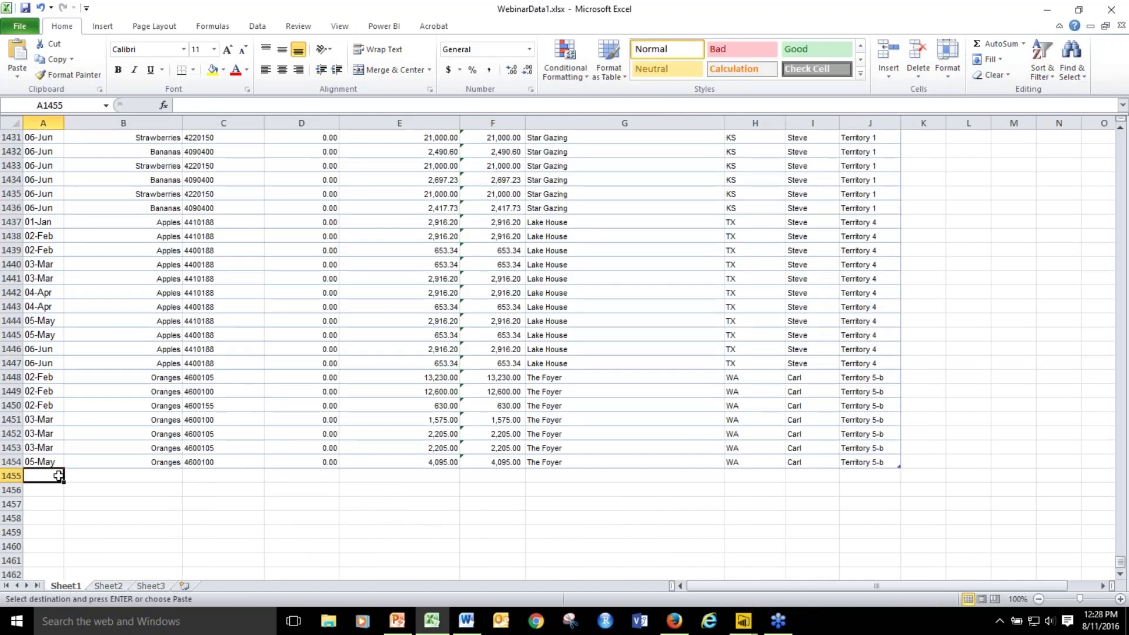
right_click(58, 477)
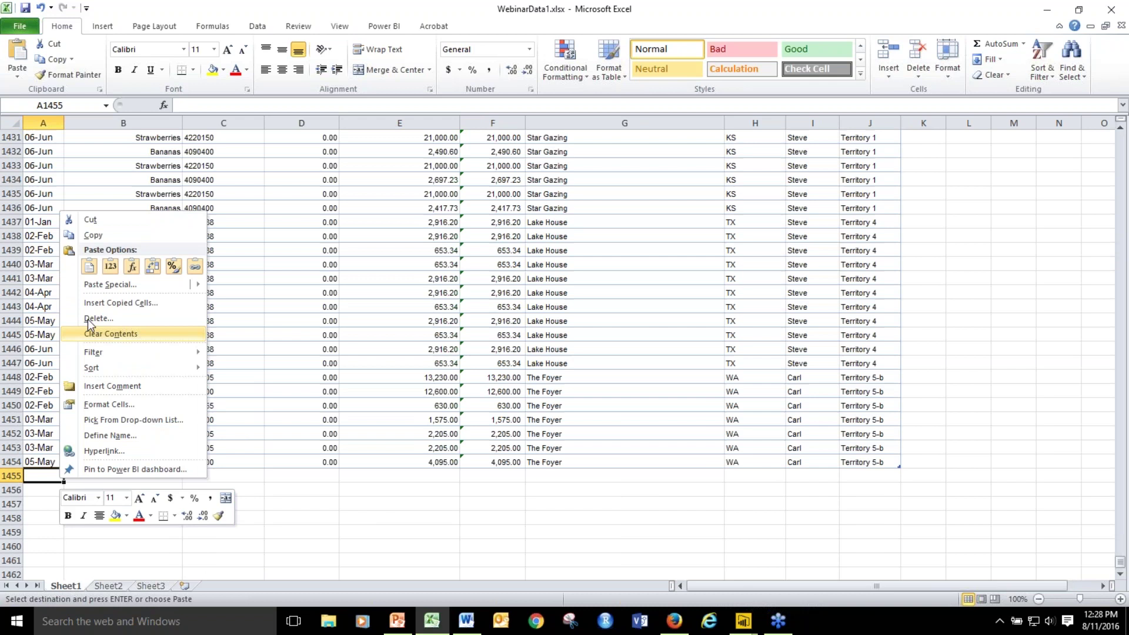
left_click(89, 267)
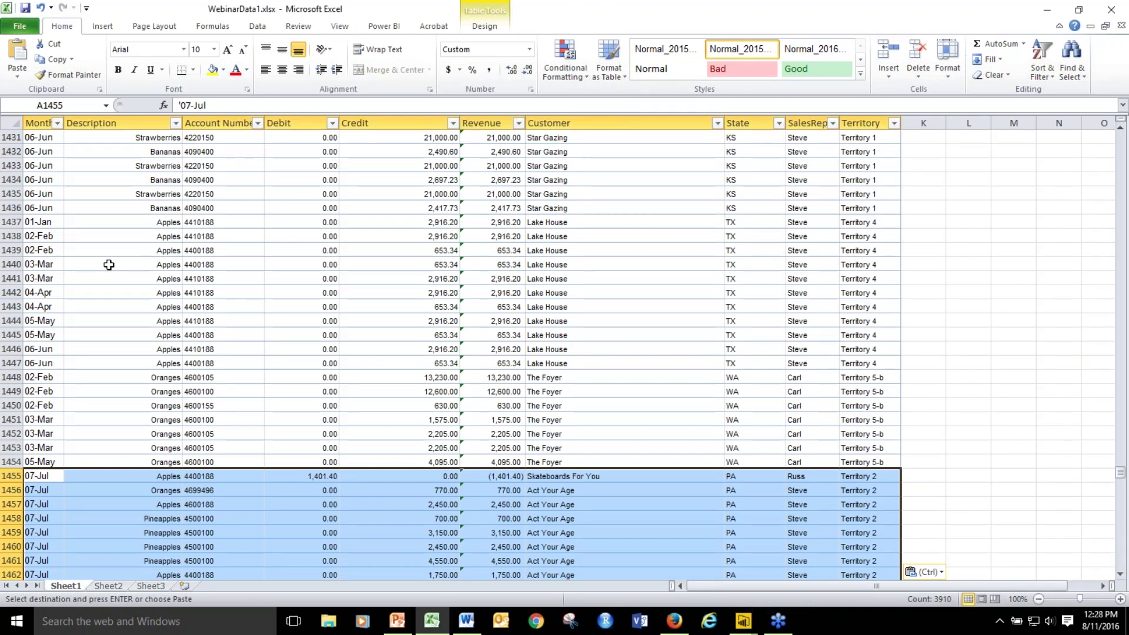
left_click(777, 379)
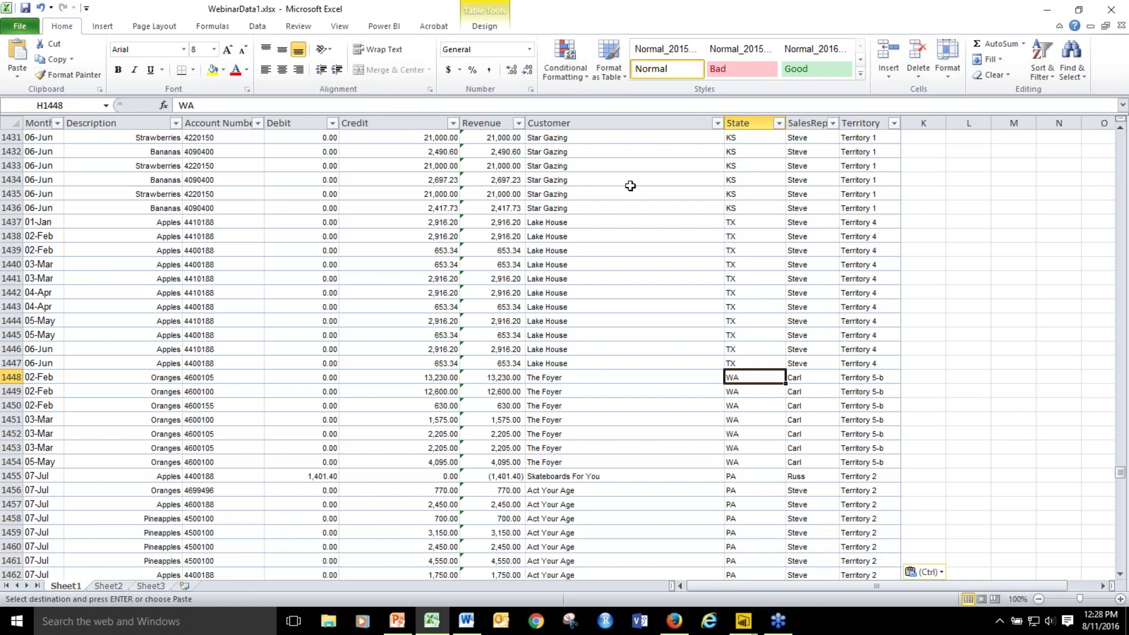
left_click(24, 8)
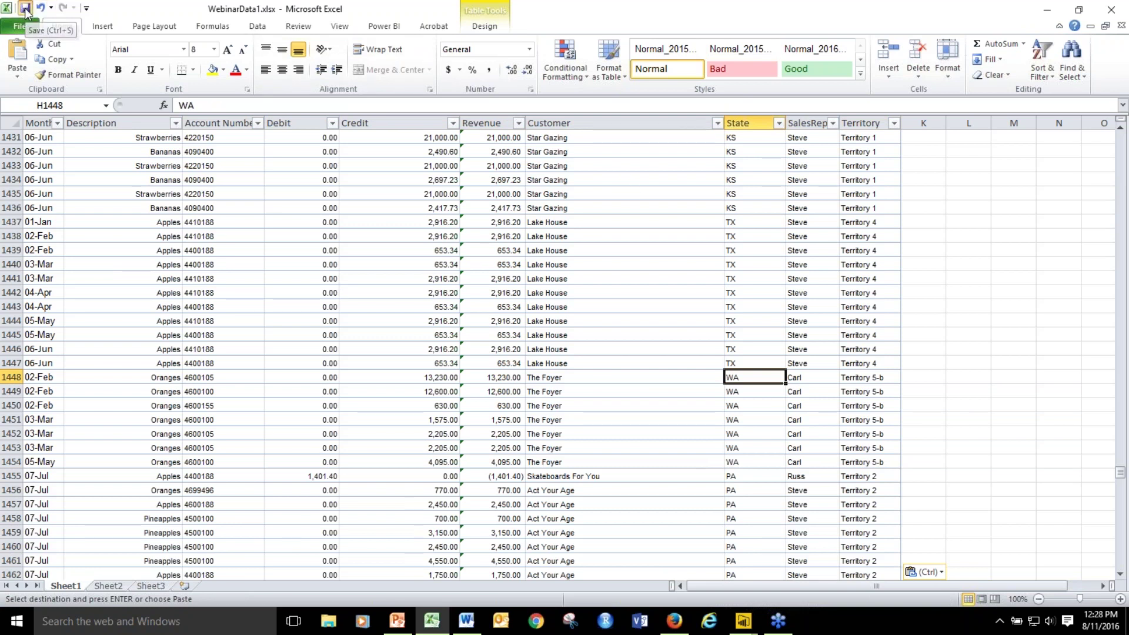
left_click(737, 618)
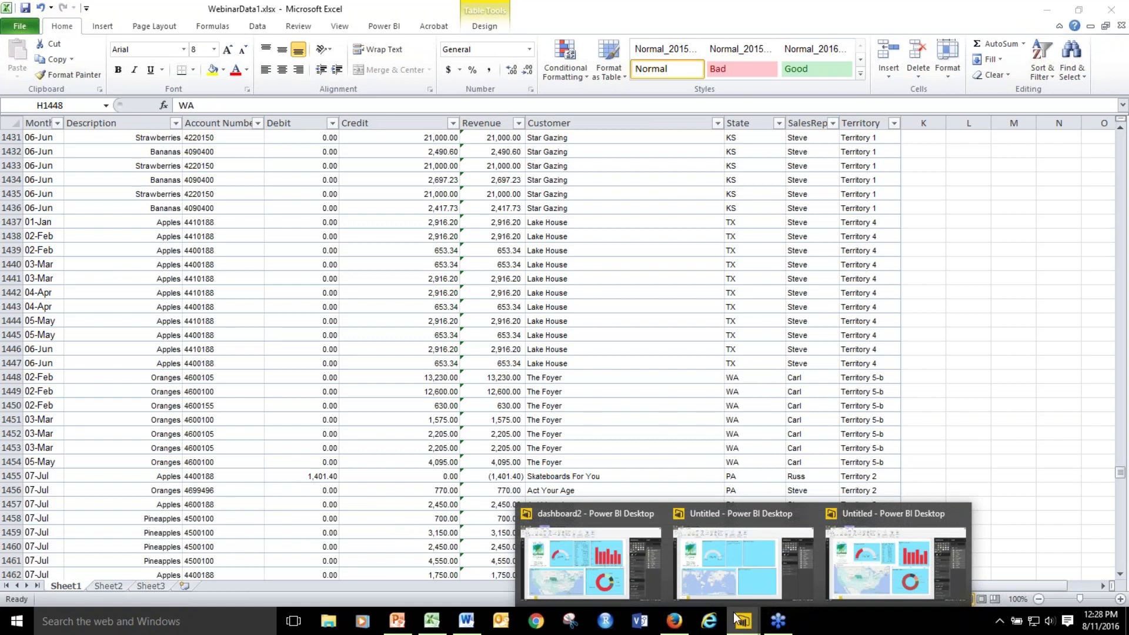
Refresh the Power BI report so July data loads and the gauge reaches 8.62M.
left_click(897, 551)
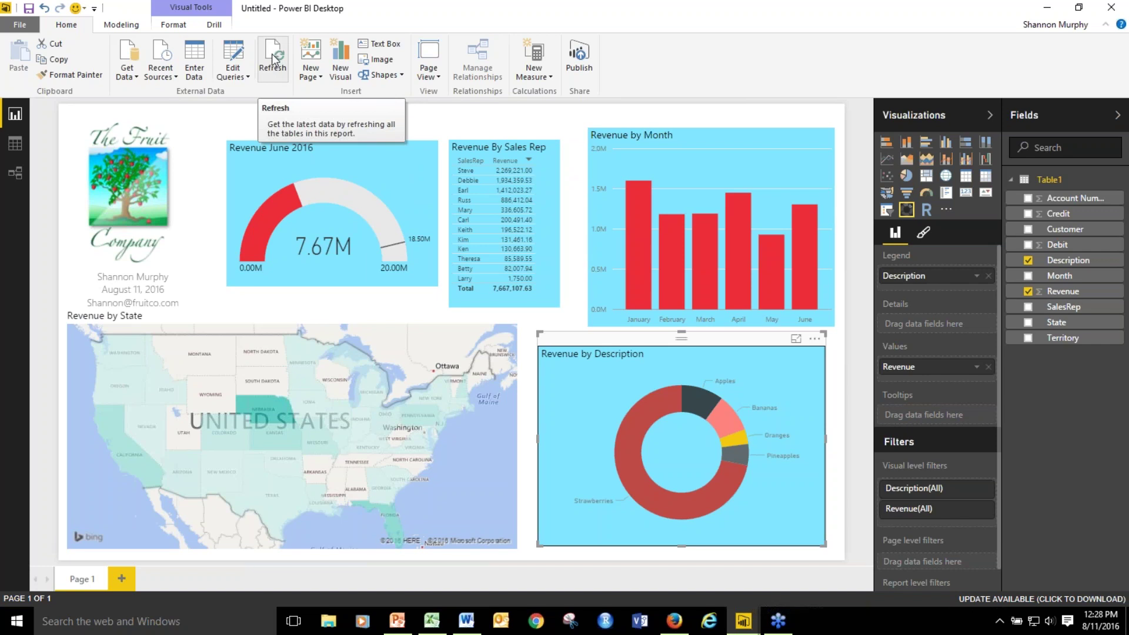
left_click(273, 58)
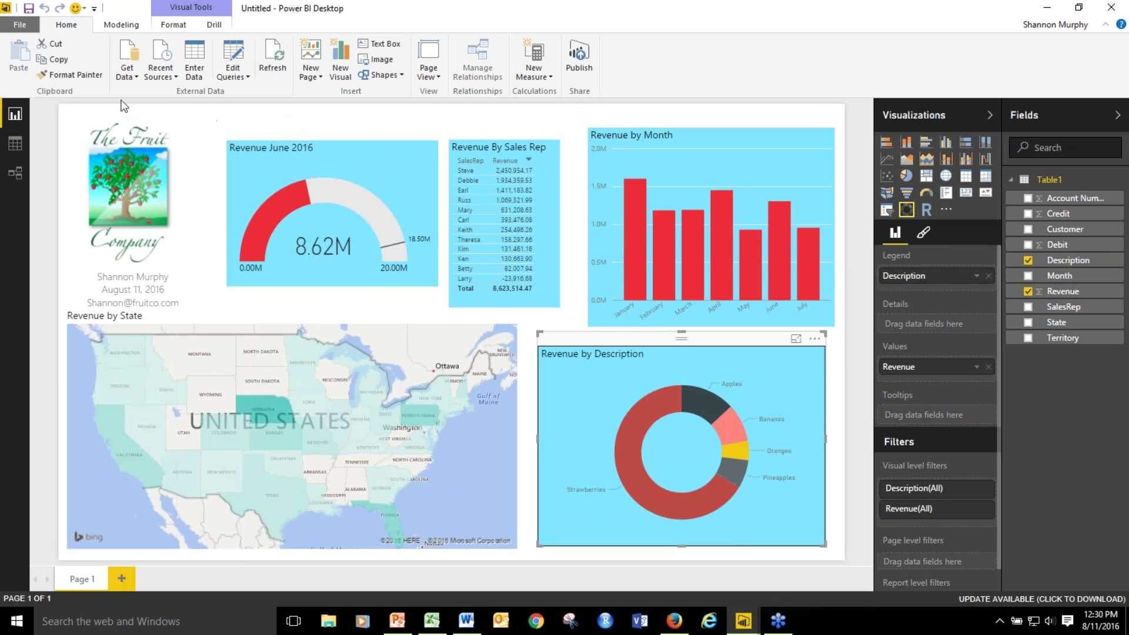
Export the report as a Power BI Template with the description 'test'.
left_click(21, 26)
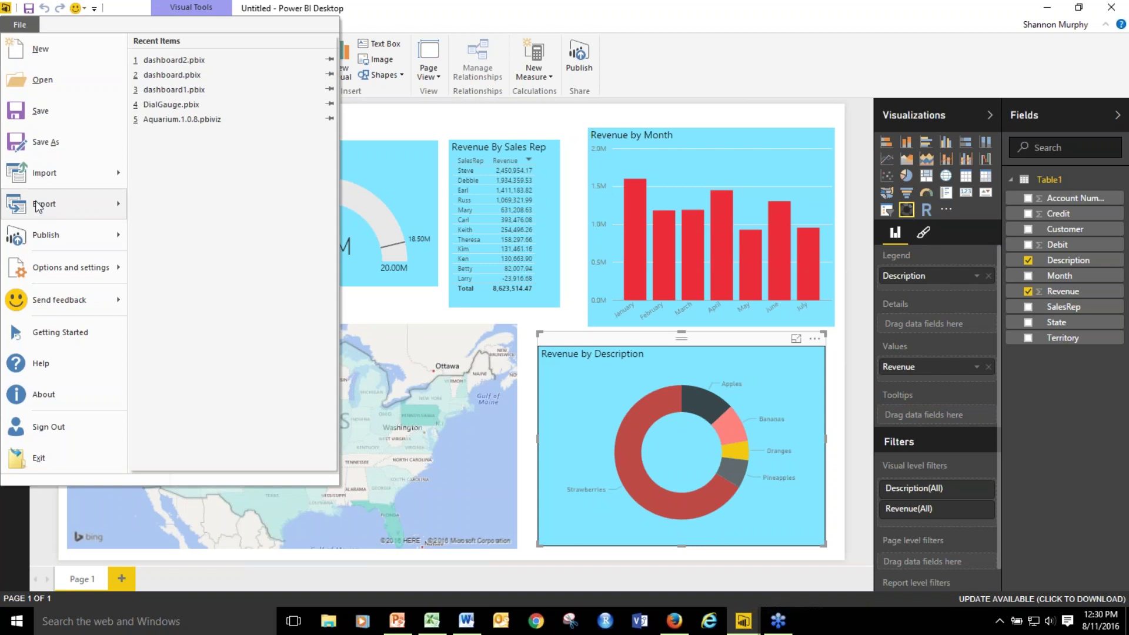
mouse_move(39, 205)
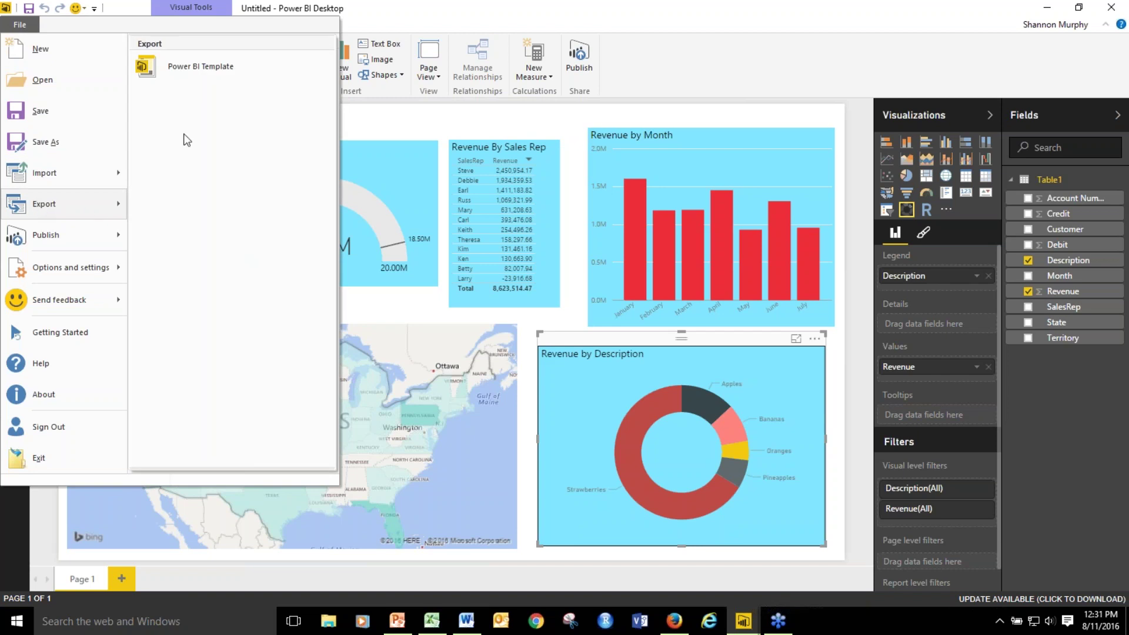
left_click(200, 73)
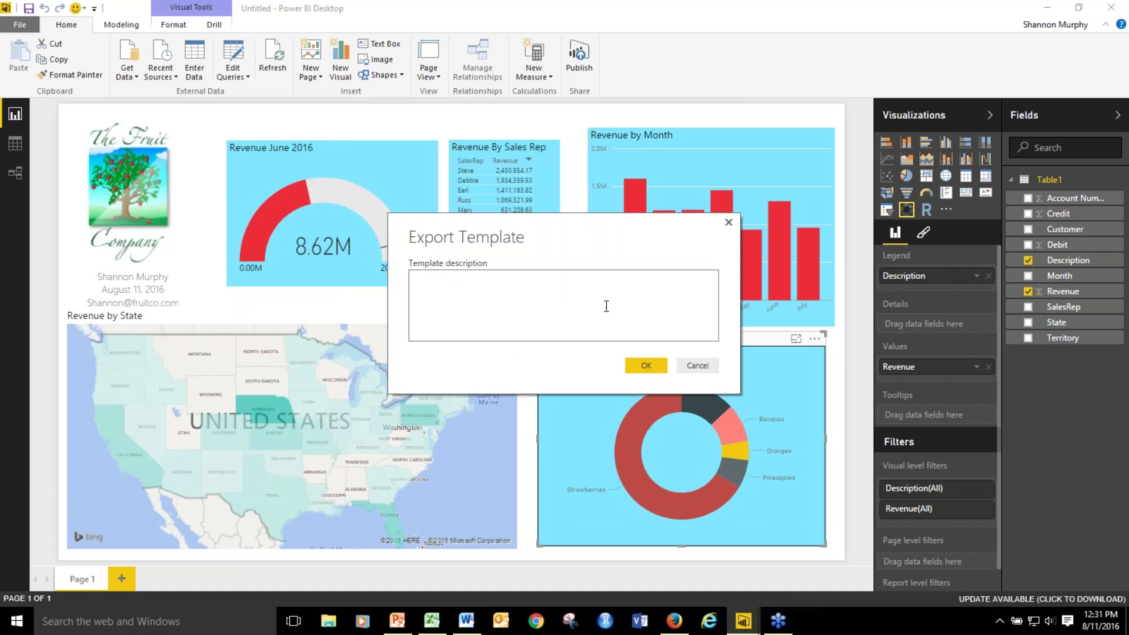
type("test")
left_click(646, 365)
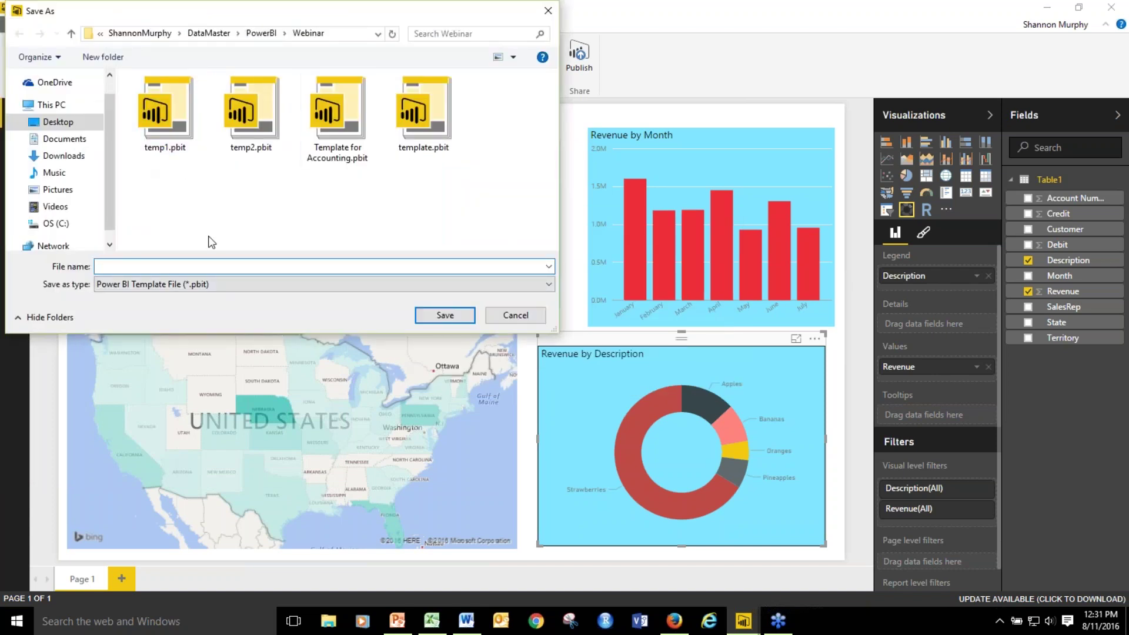
Skip saving the template file and switch to the empty Untitled template window.
left_click(523, 319)
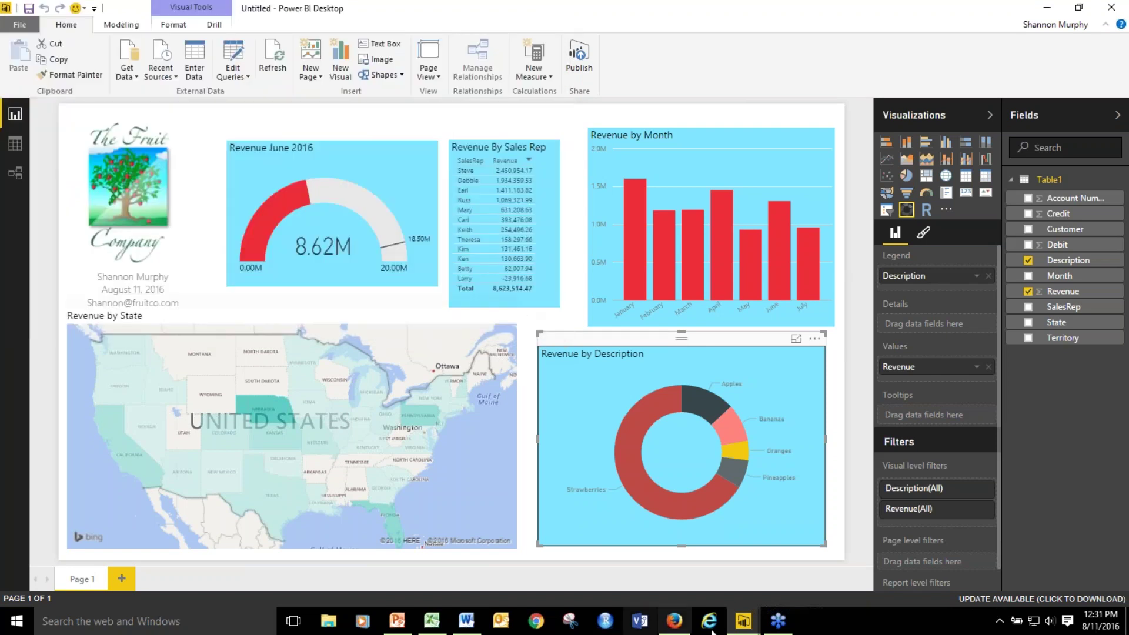
mouse_move(745, 623)
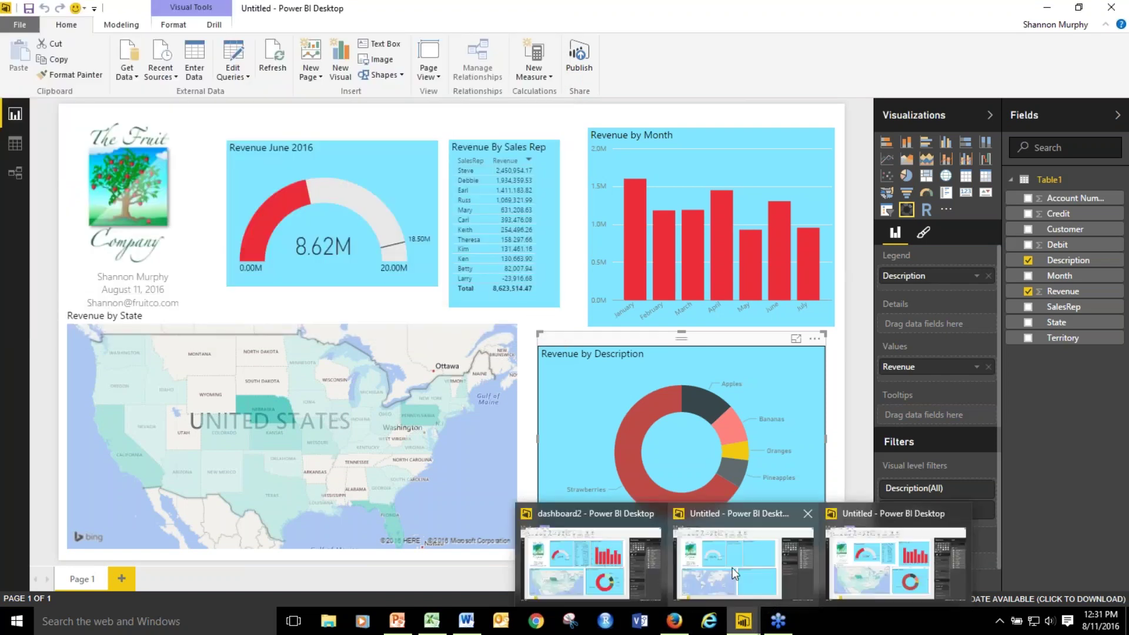
left_click(732, 567)
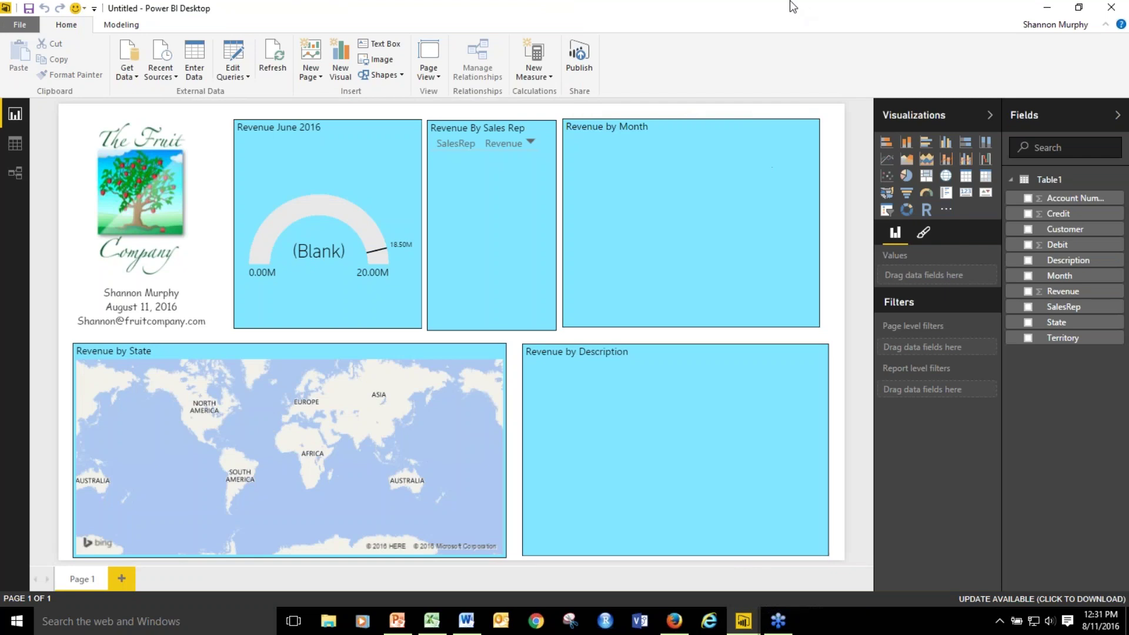
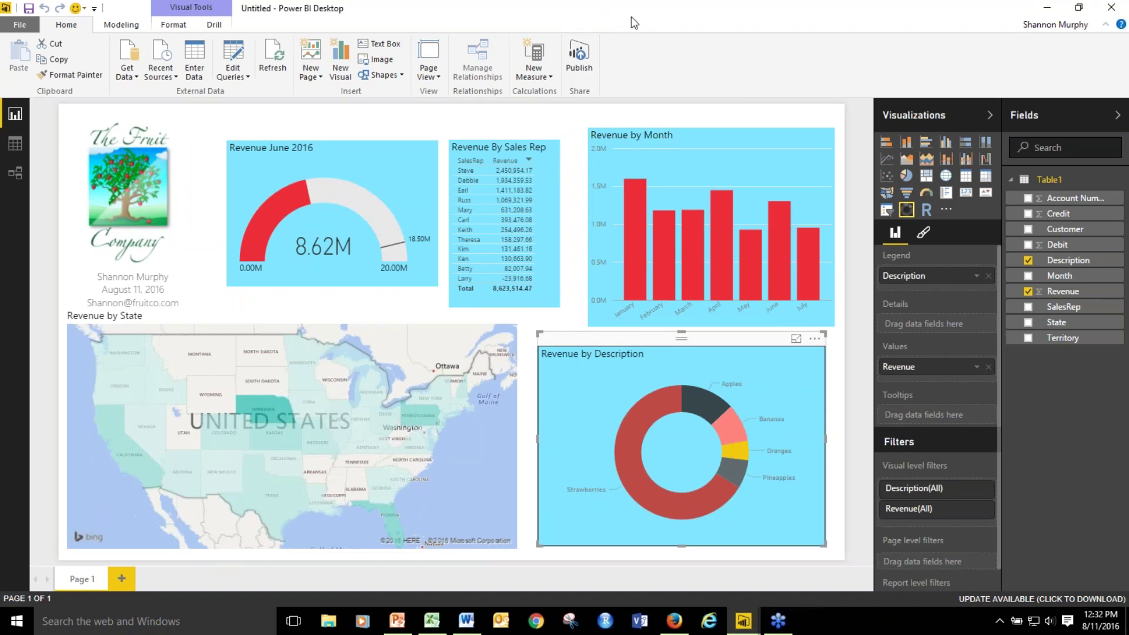
Publish the report to Power BI, first saving it under the file name dashboard3.
left_click(24, 26)
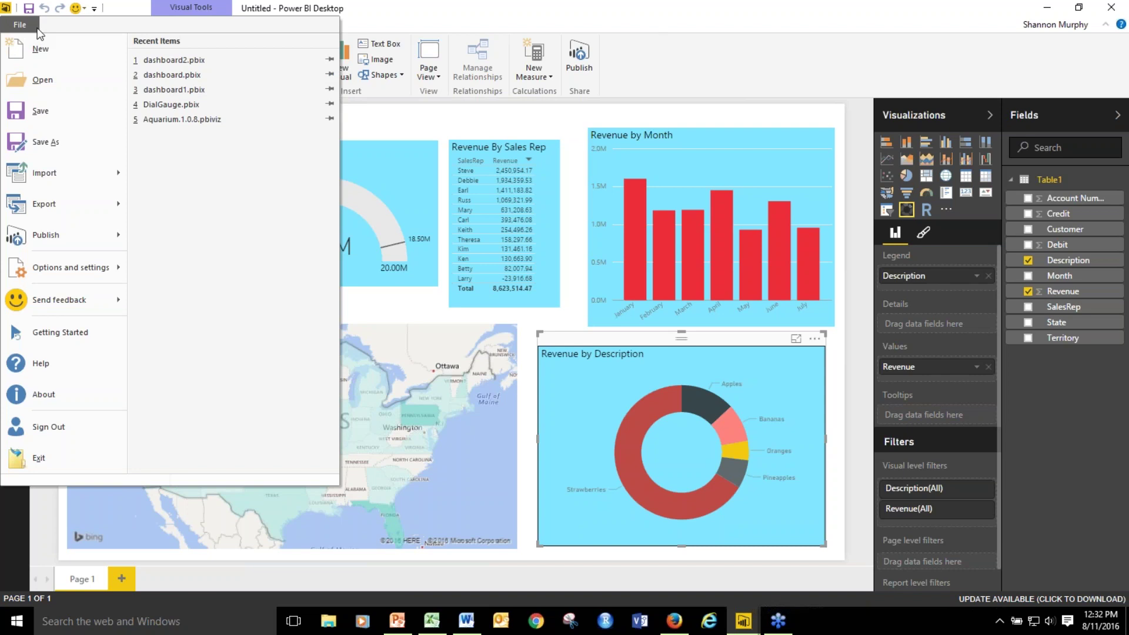
left_click(681, 6)
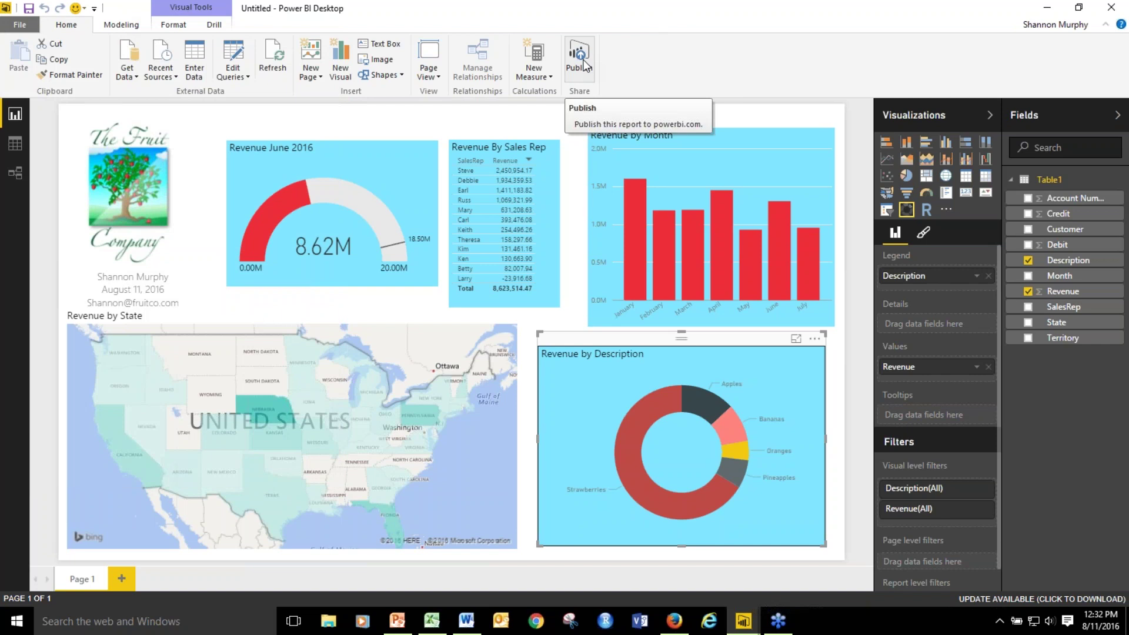
left_click(585, 67)
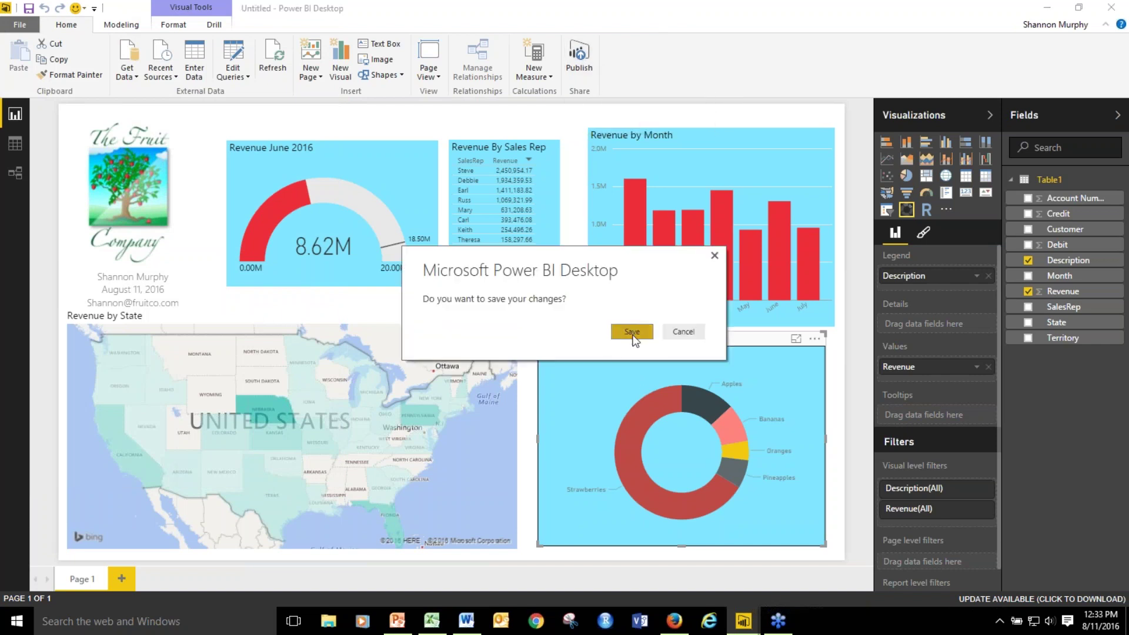
left_click(634, 333)
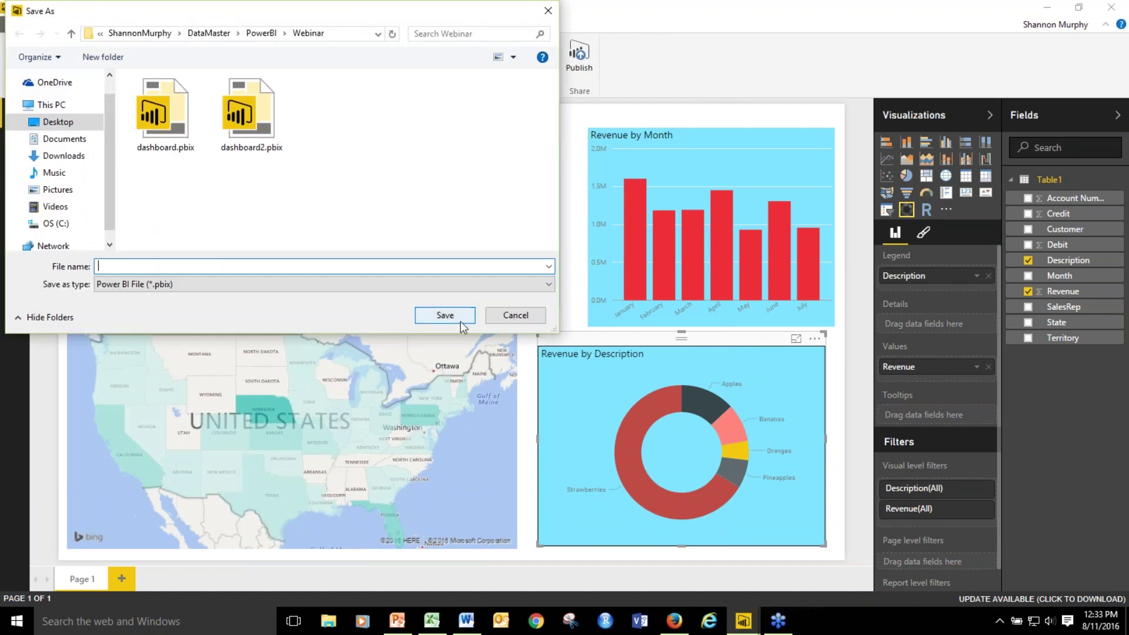
type("dash")
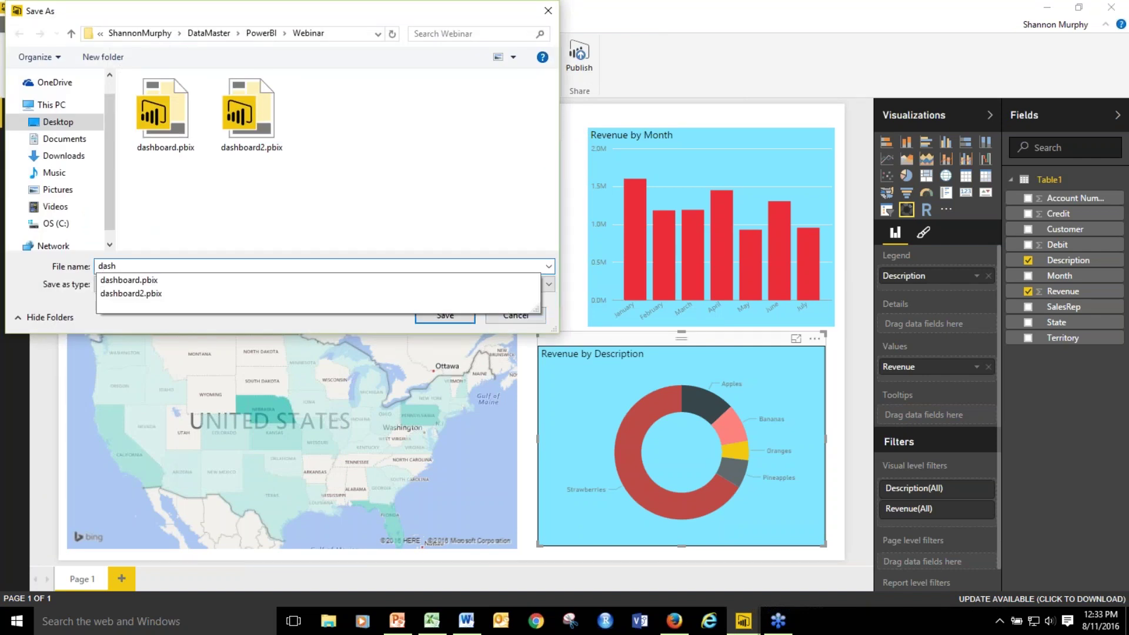
type("board3")
key("Return")
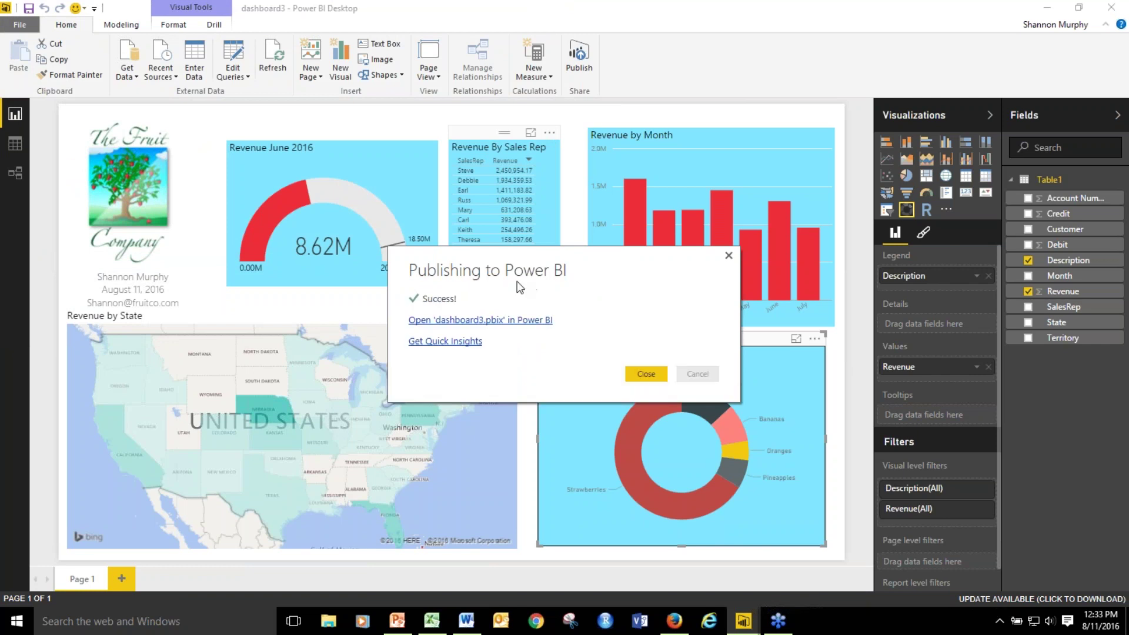
Open dashboard3.pbix in the Power BI service from the publishing confirmation.
left_click(531, 324)
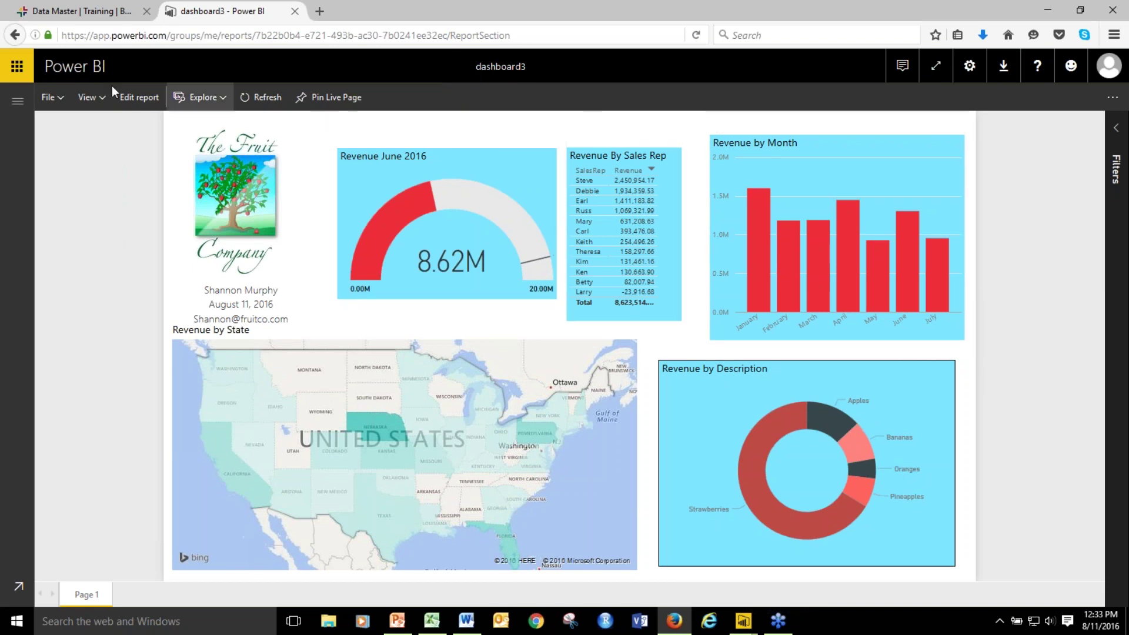
Look over the online report's File menu, then switch back to the dashboard3 Power BI Desktop window.
left_click(62, 98)
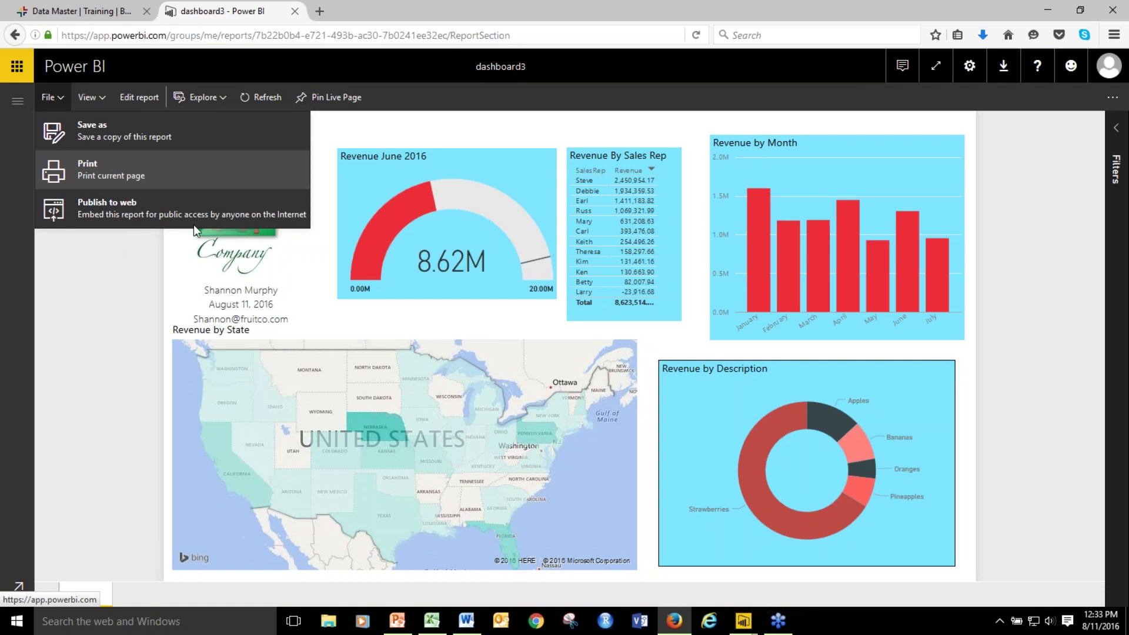
mouse_move(745, 624)
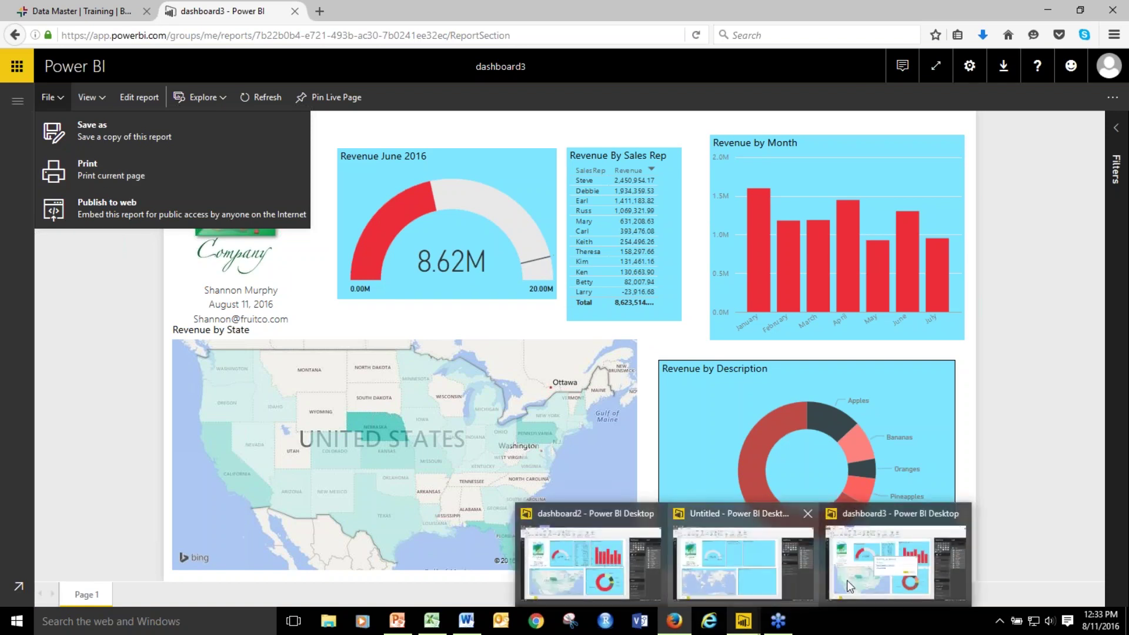
left_click(873, 573)
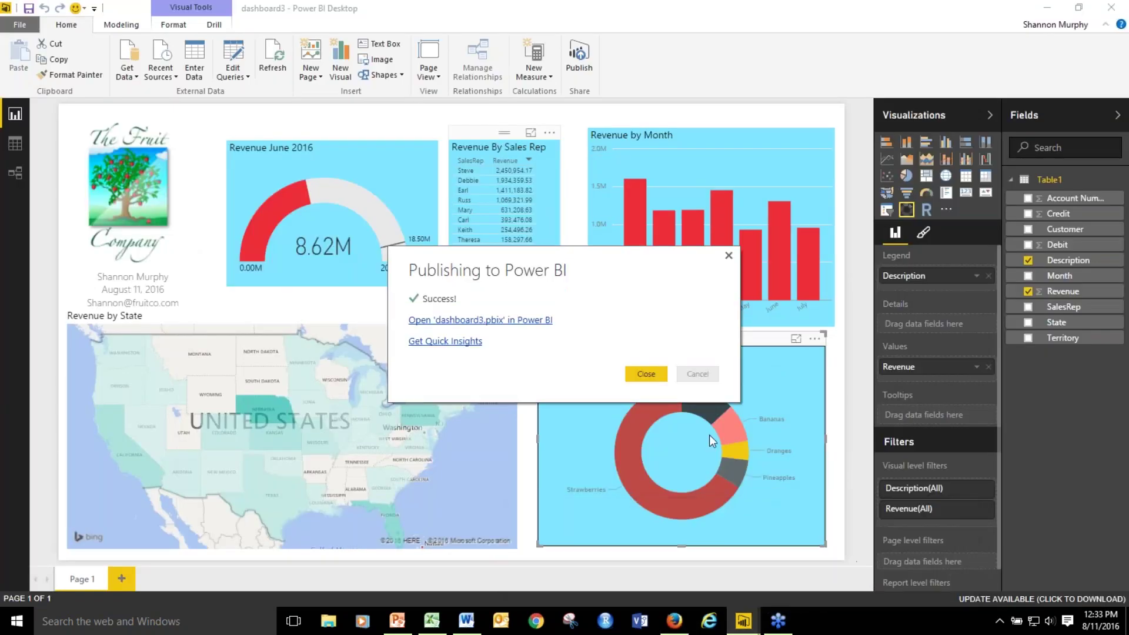
Close the publishing success dialog and bring Firefox with the online dashboard3 report forward.
left_click(653, 375)
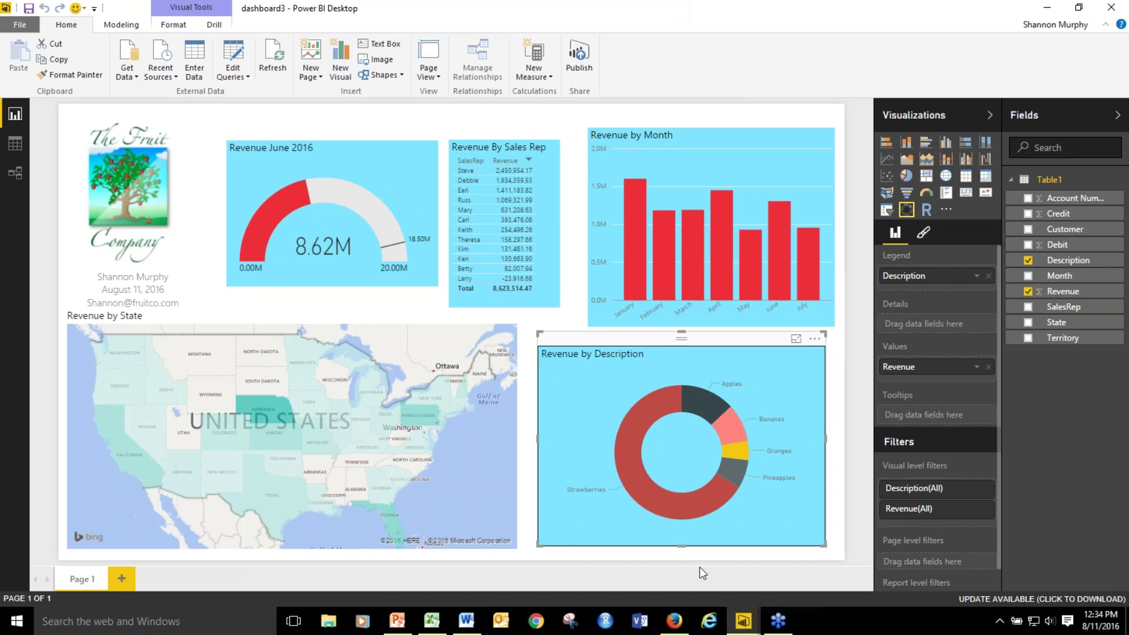
mouse_move(676, 624)
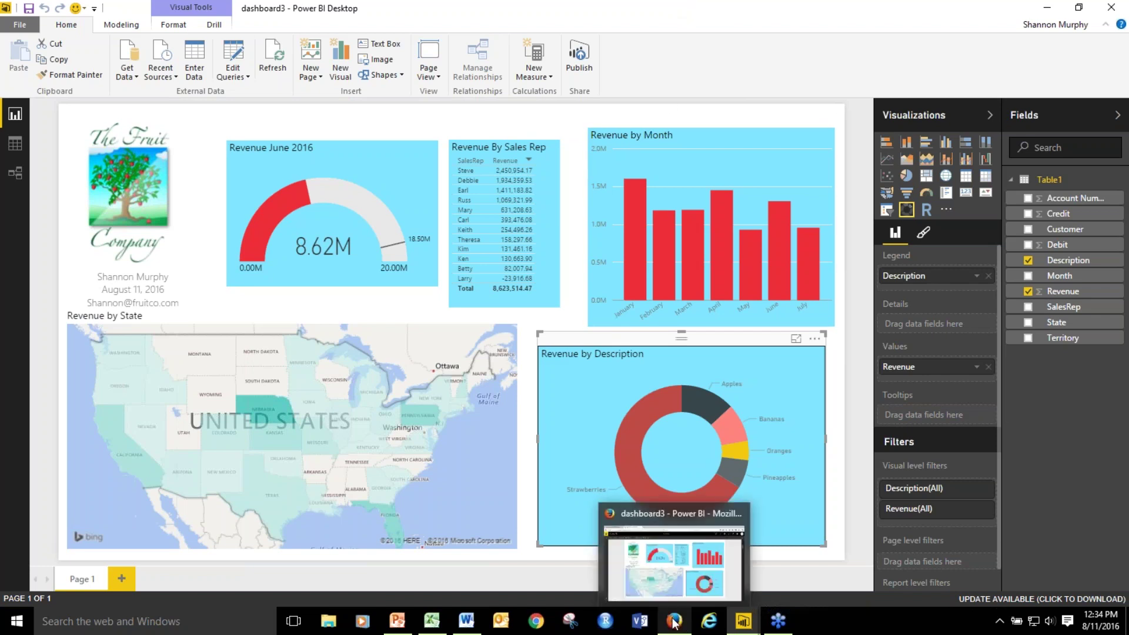
left_click(675, 624)
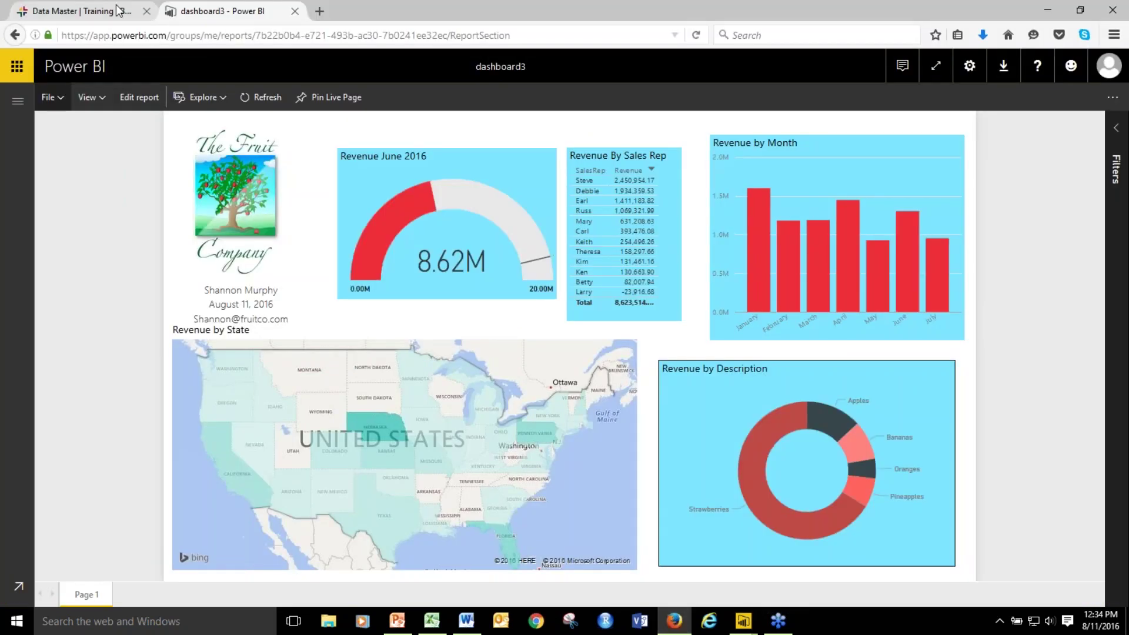
Switch to the Data Master | Training tab in Firefox.
left_click(76, 10)
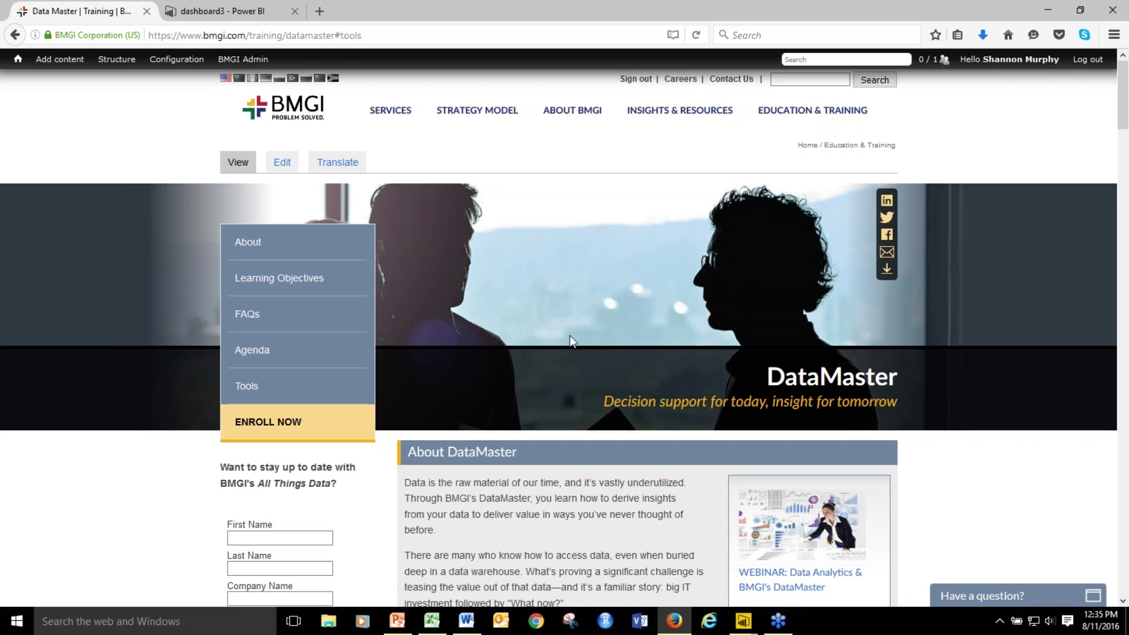
Scroll slightly down the DataMaster training page to its About DataMaster overview.
scroll(567, 345, "down", 2)
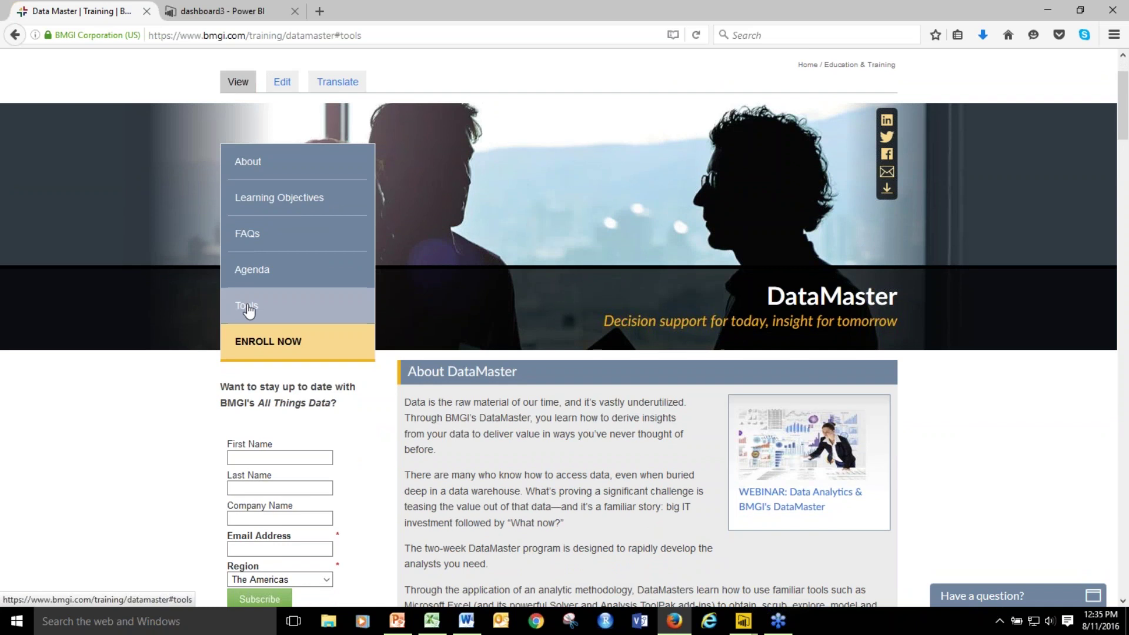
Jump to the Tools section and scroll through the Solver, ToolPak, Power BI and RapAnalyst descriptions.
left_click(250, 310)
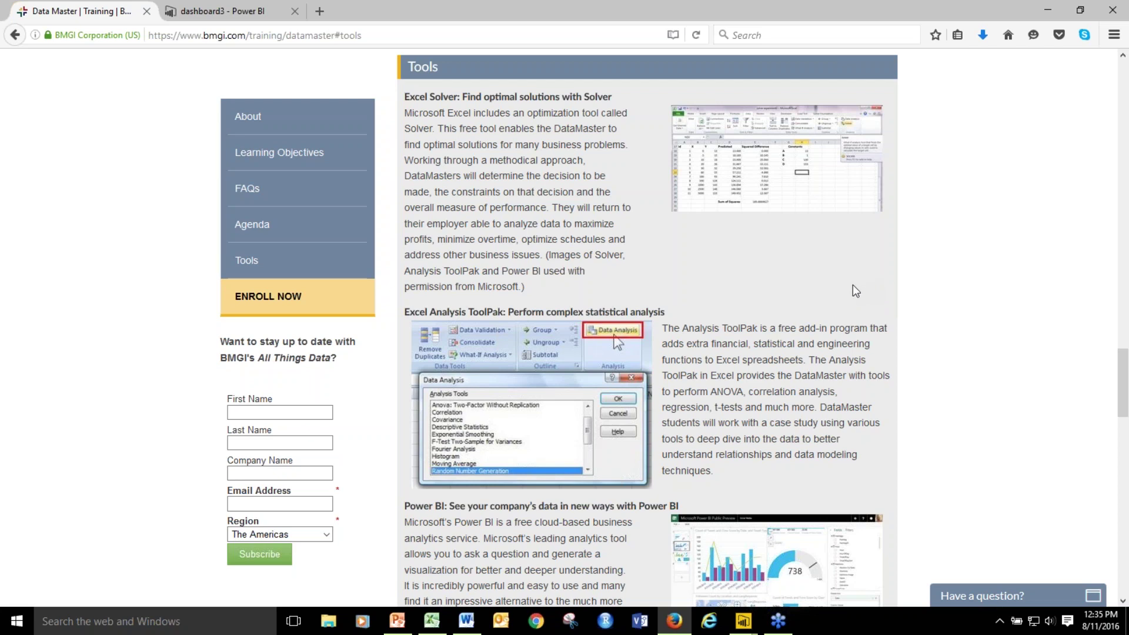
scroll(852, 284, "down", 5)
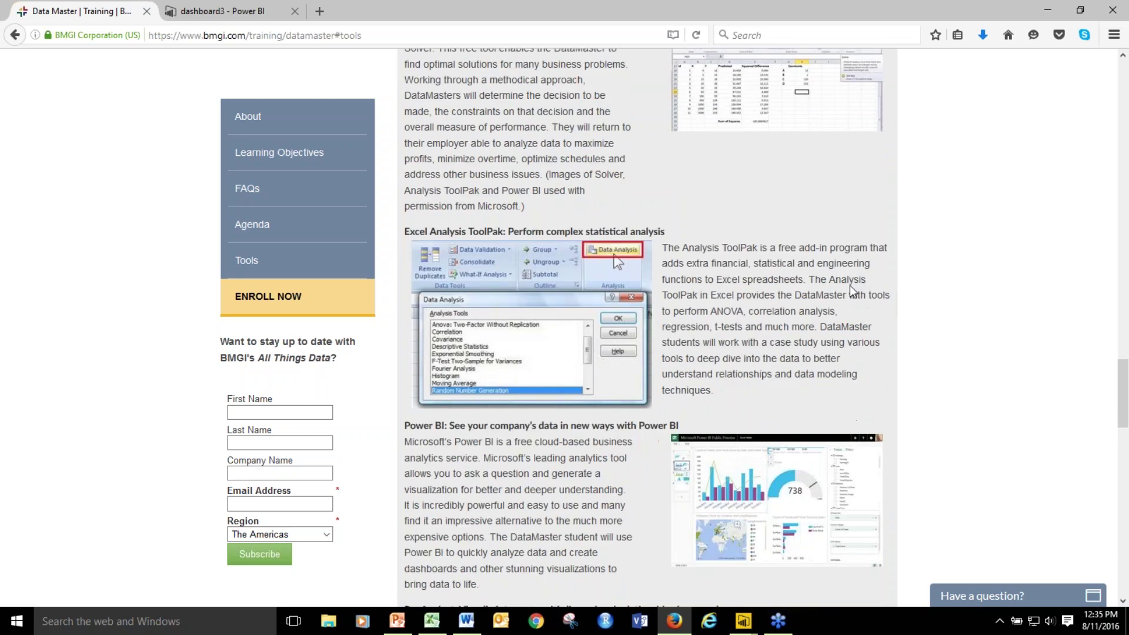
scroll(834, 272, "down", 3)
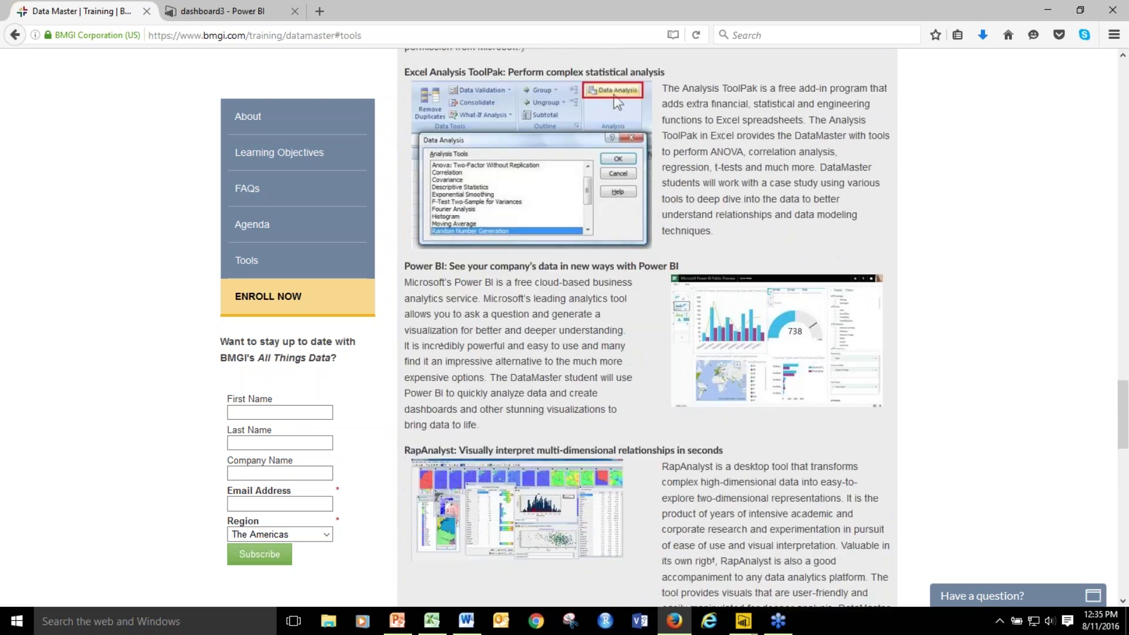
scroll(823, 285, "down", 1)
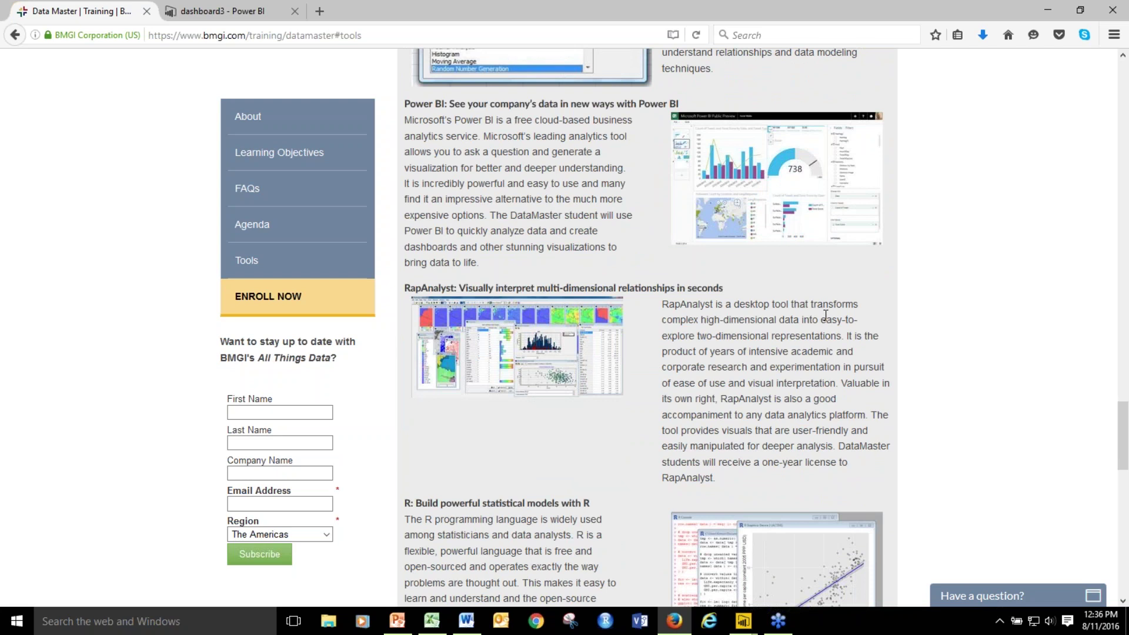
Scroll past the R section down to the Enrollment table of course dates and locations.
scroll(812, 320, "down", 3)
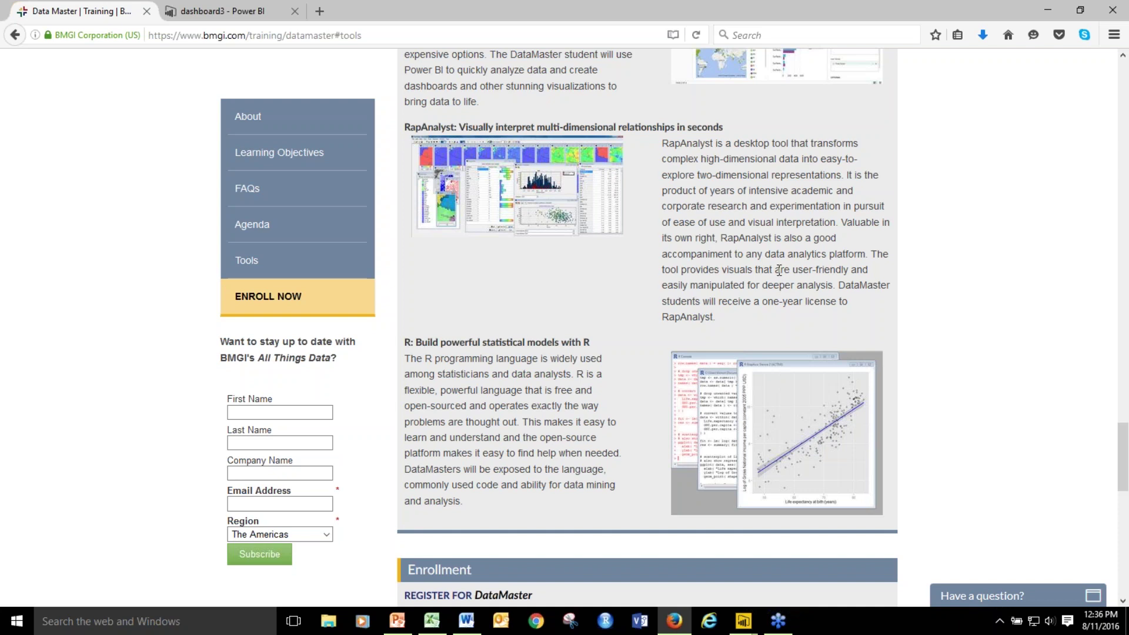
scroll(780, 266, "down", 6)
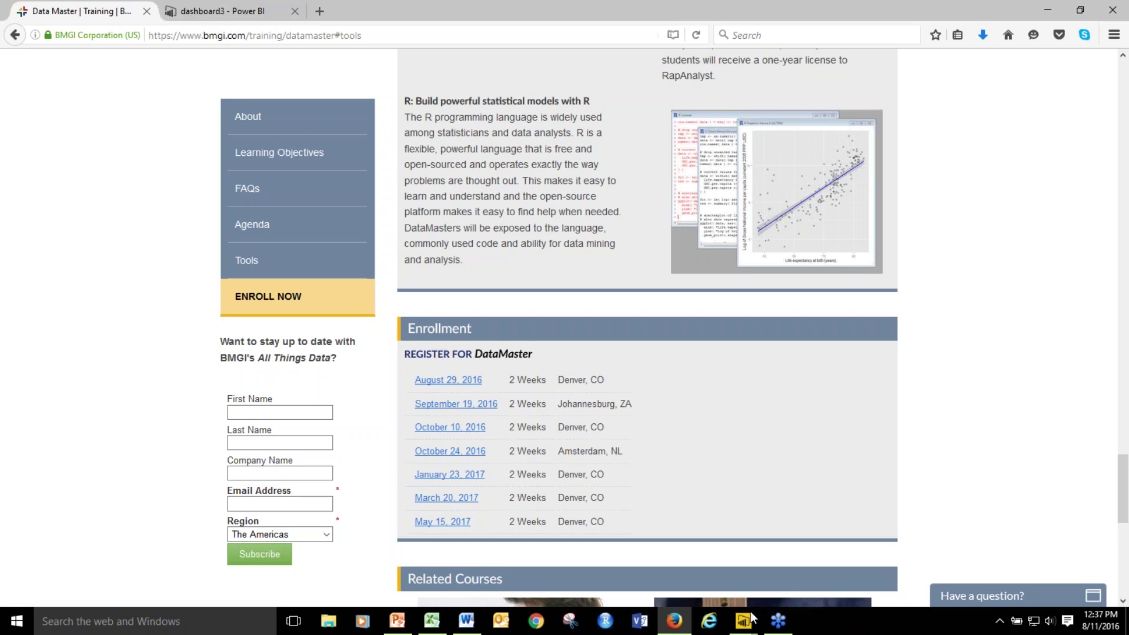
Bring back the dashboard3 window and show the Relationships view with Table1's fields.
mouse_move(748, 627)
left_click(881, 561)
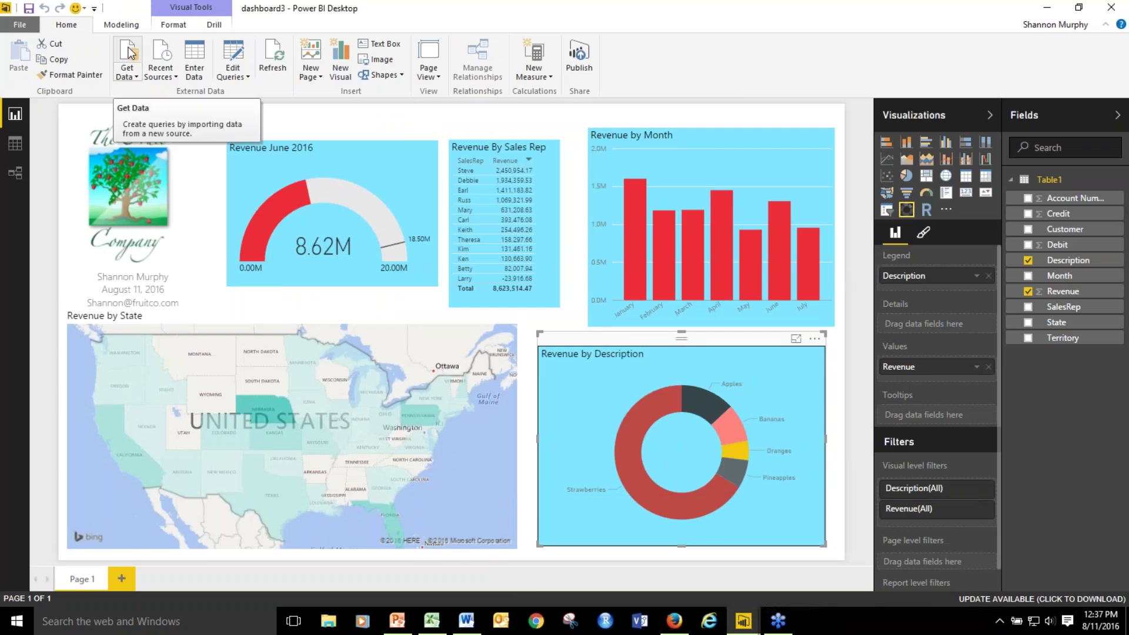
left_click(19, 173)
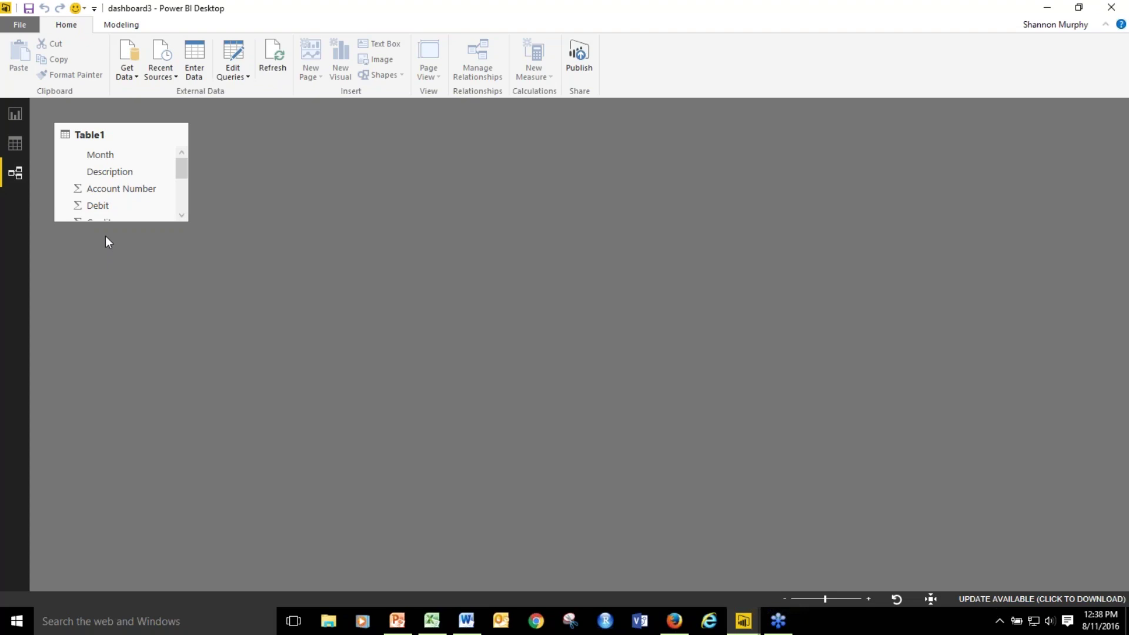
Return to the report view, then run the Information.pptx DataMaster slide show from the beginning.
left_click(14, 113)
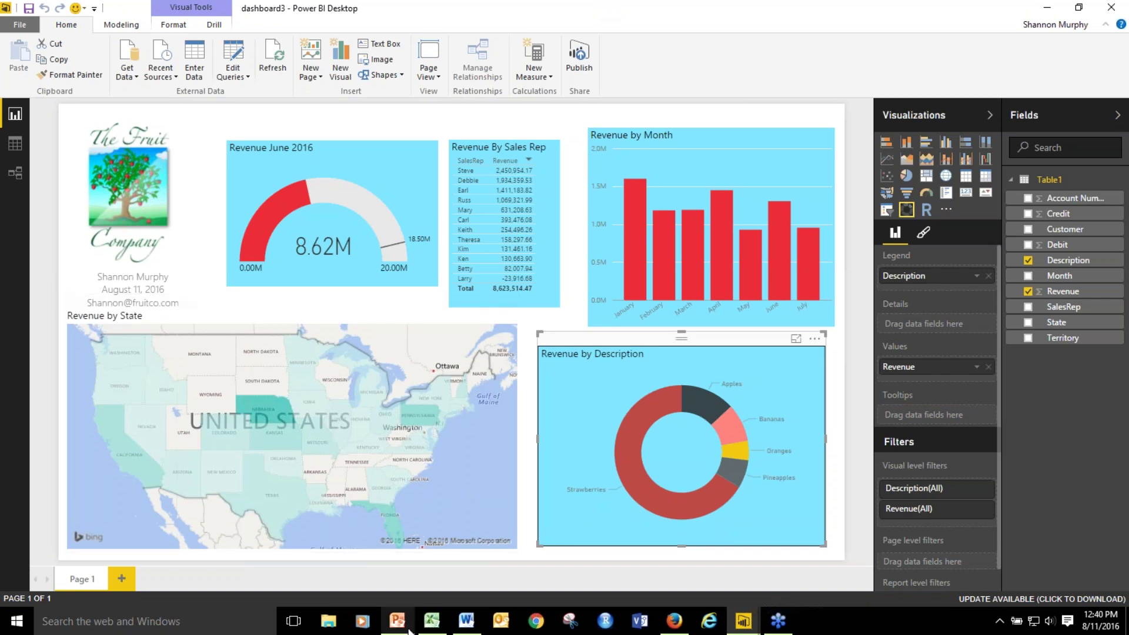
mouse_move(398, 624)
left_click(404, 584)
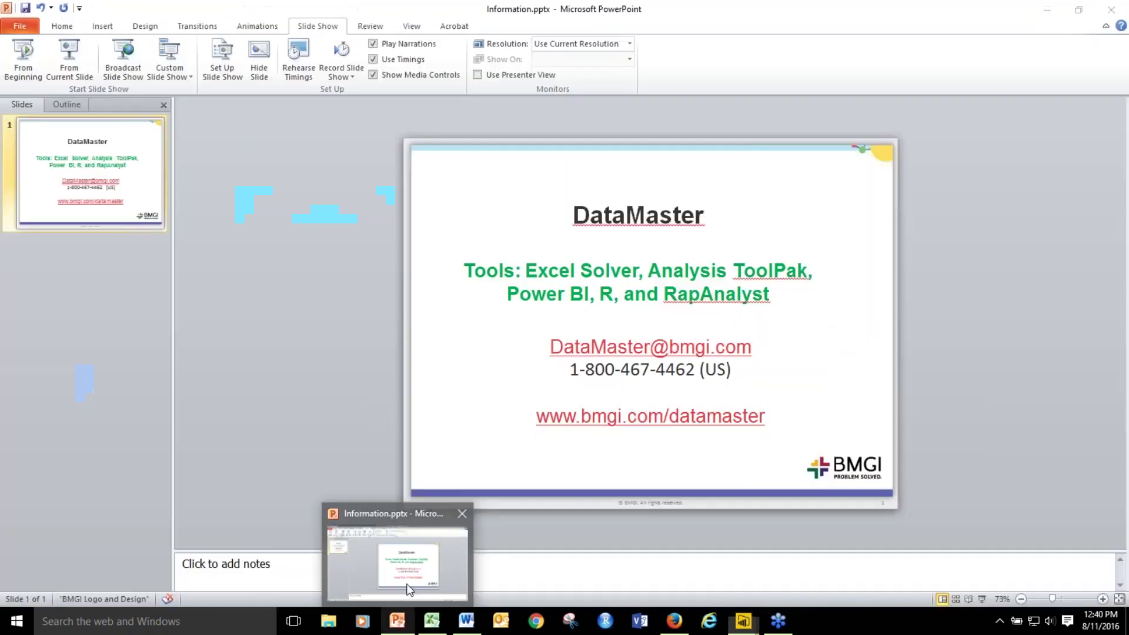
left_click(23, 56)
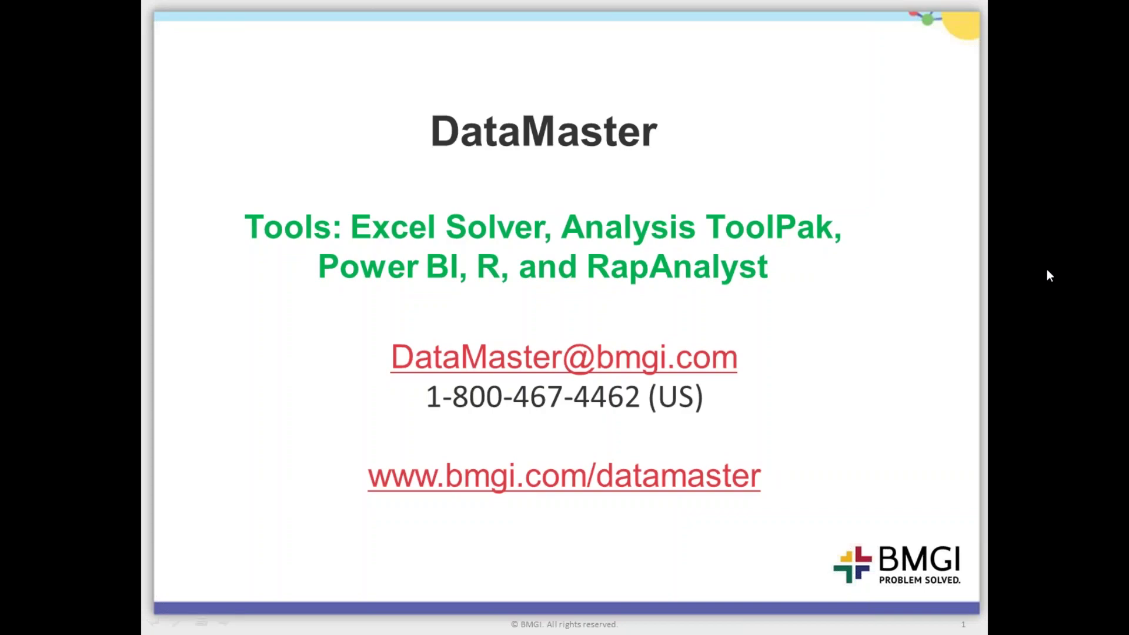